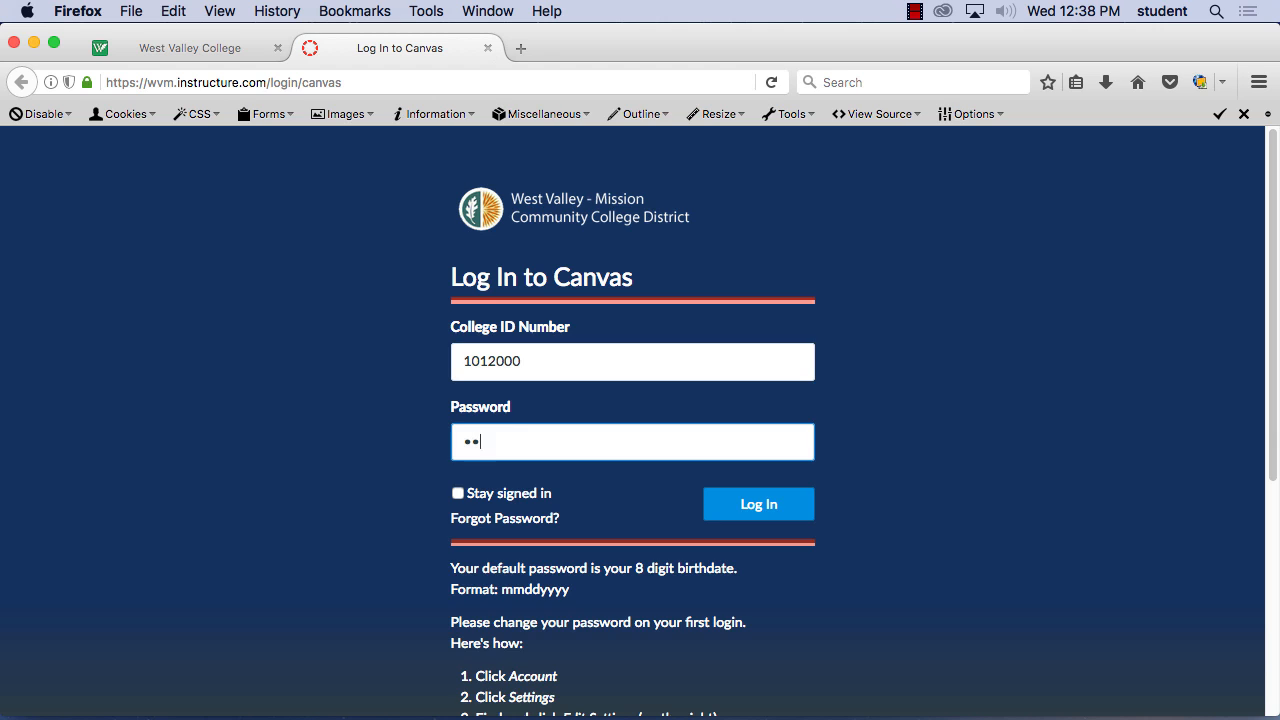
Finish entering the account password, log in to Canvas, and open the DM*014C*54612 Digital Illustration course
left_click(758, 506)
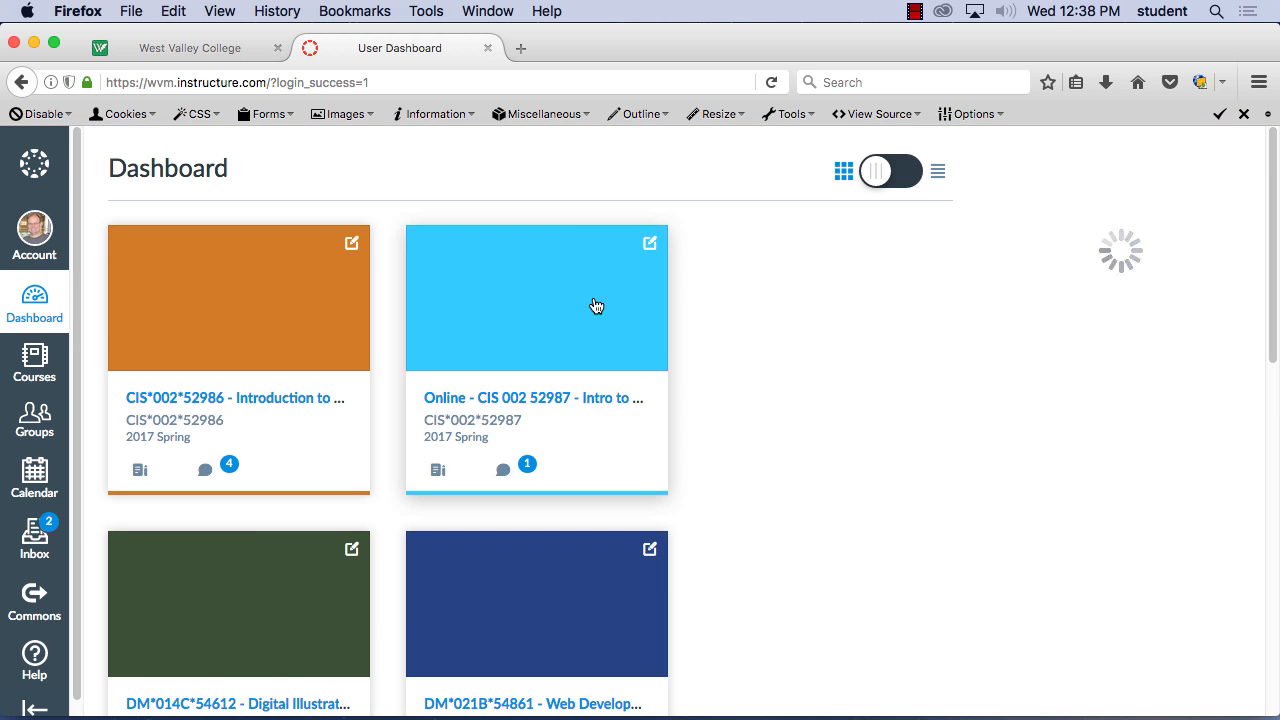
scroll(740, 462, "down", 3)
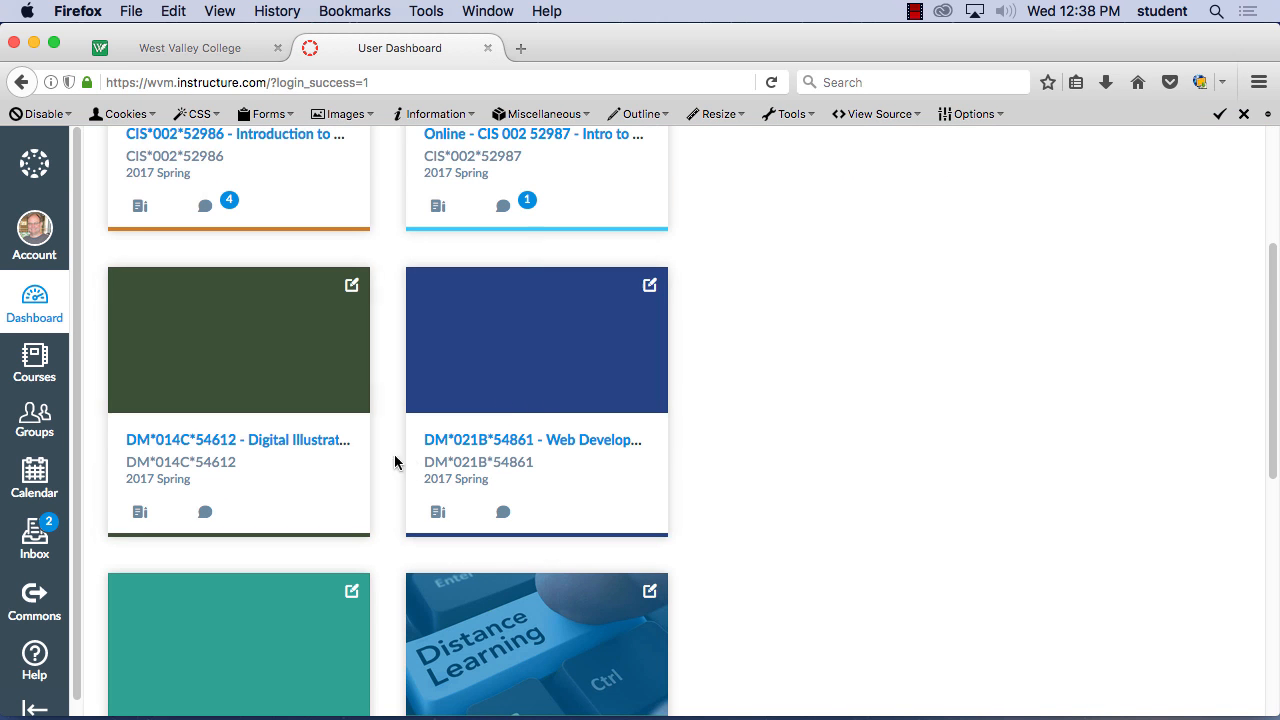
left_click(320, 451)
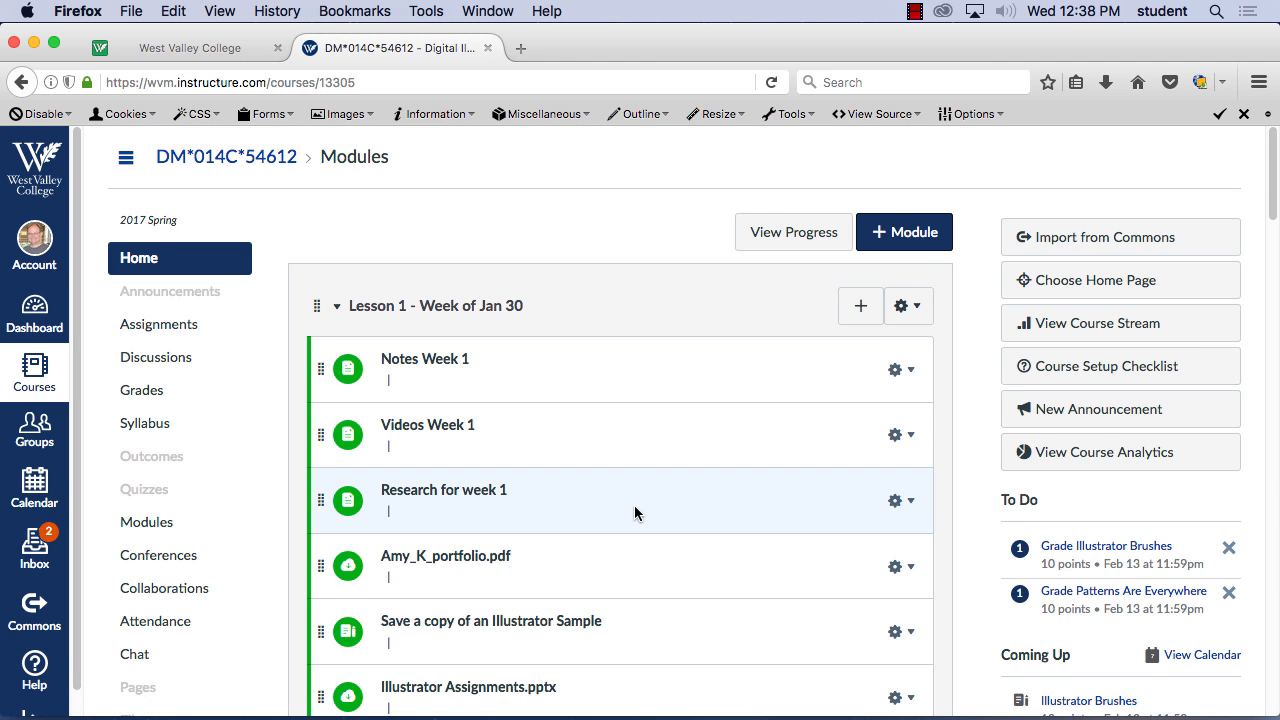
View the Patterns Are Everywhere assignment in Lesson 2 and return to the course modules
scroll(634, 512, "down", 5)
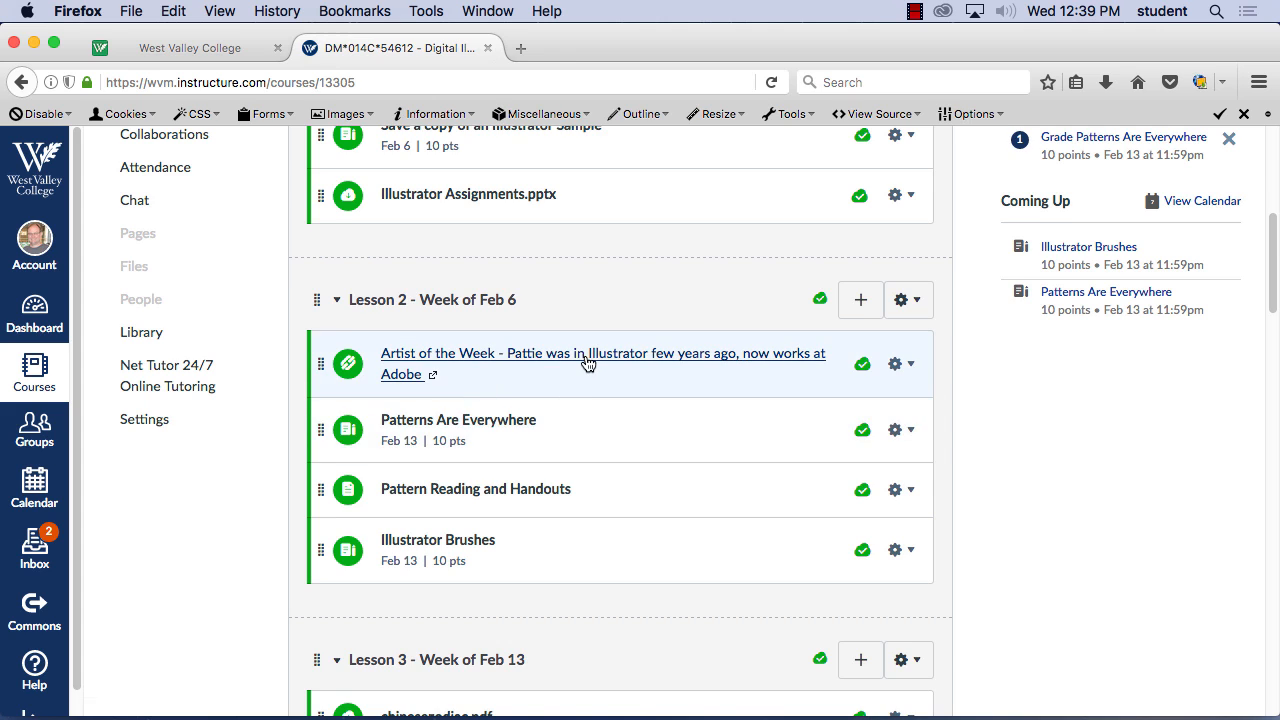
left_click(505, 422)
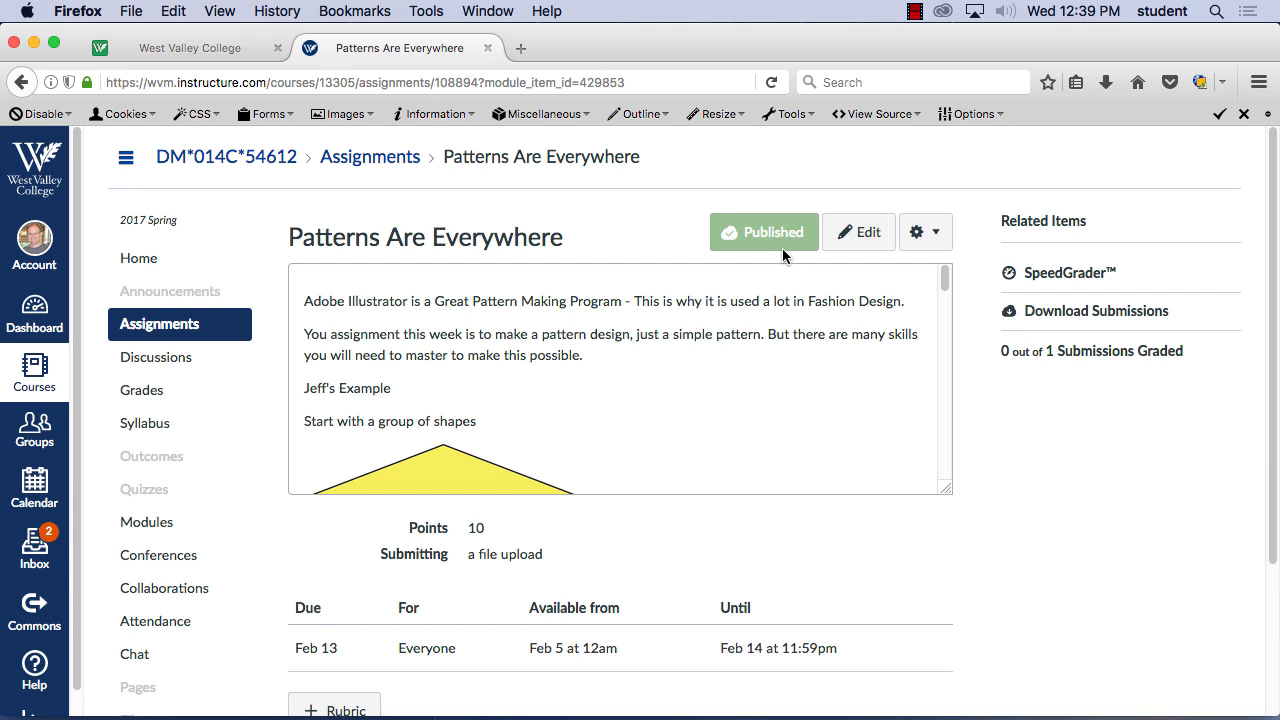
left_click(22, 82)
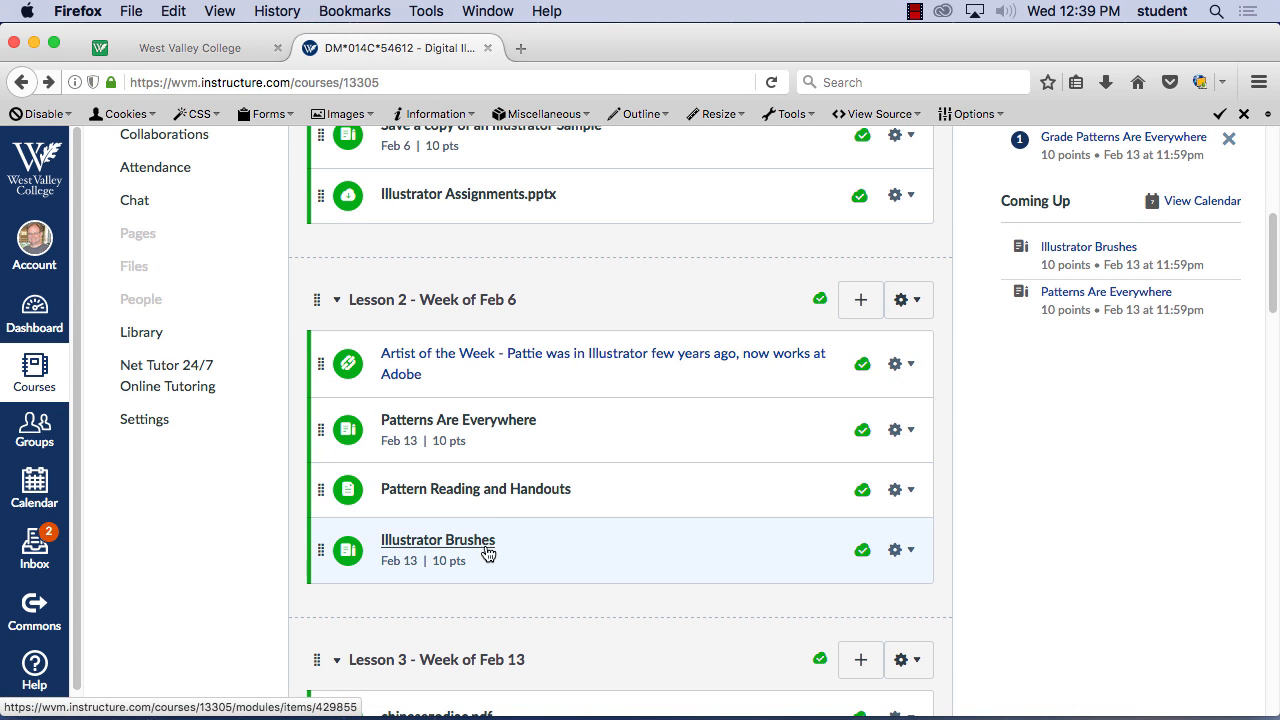
Open the Illustrator Brushes assignment in Lesson 2 and read through its instructions, tutorial links and example images
left_click(470, 549)
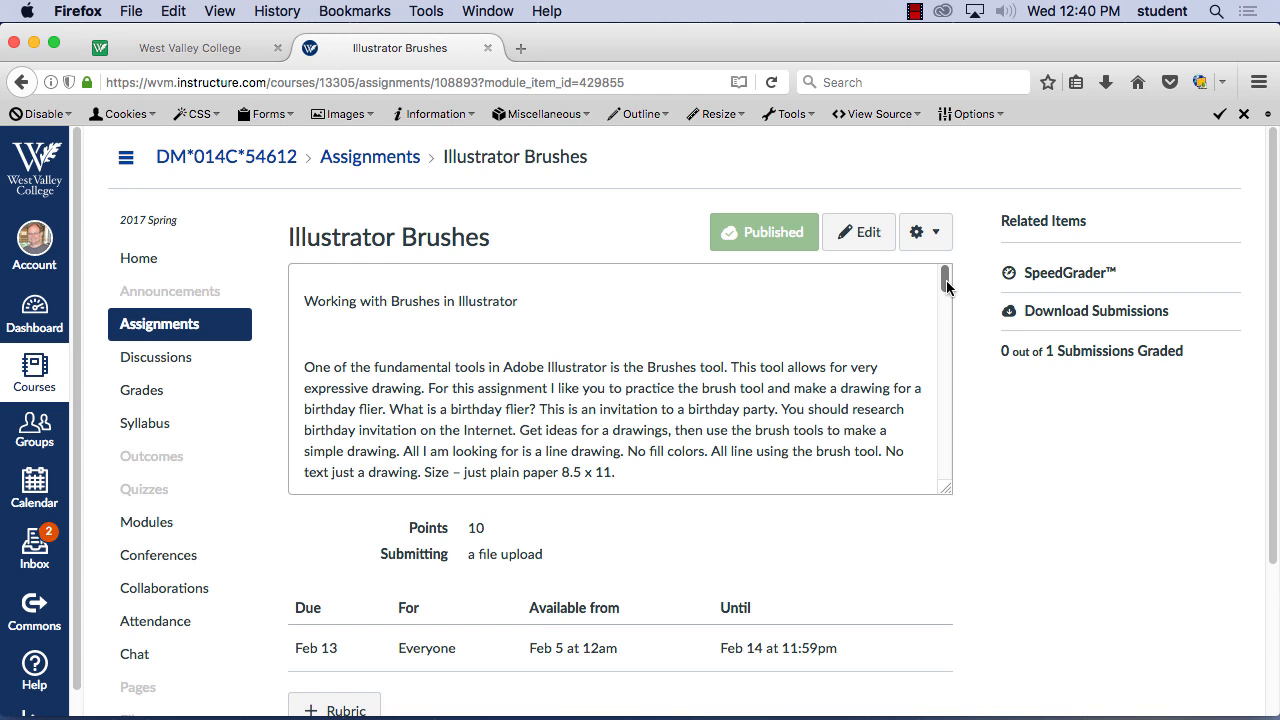
left_click_drag(947, 287, 947, 328)
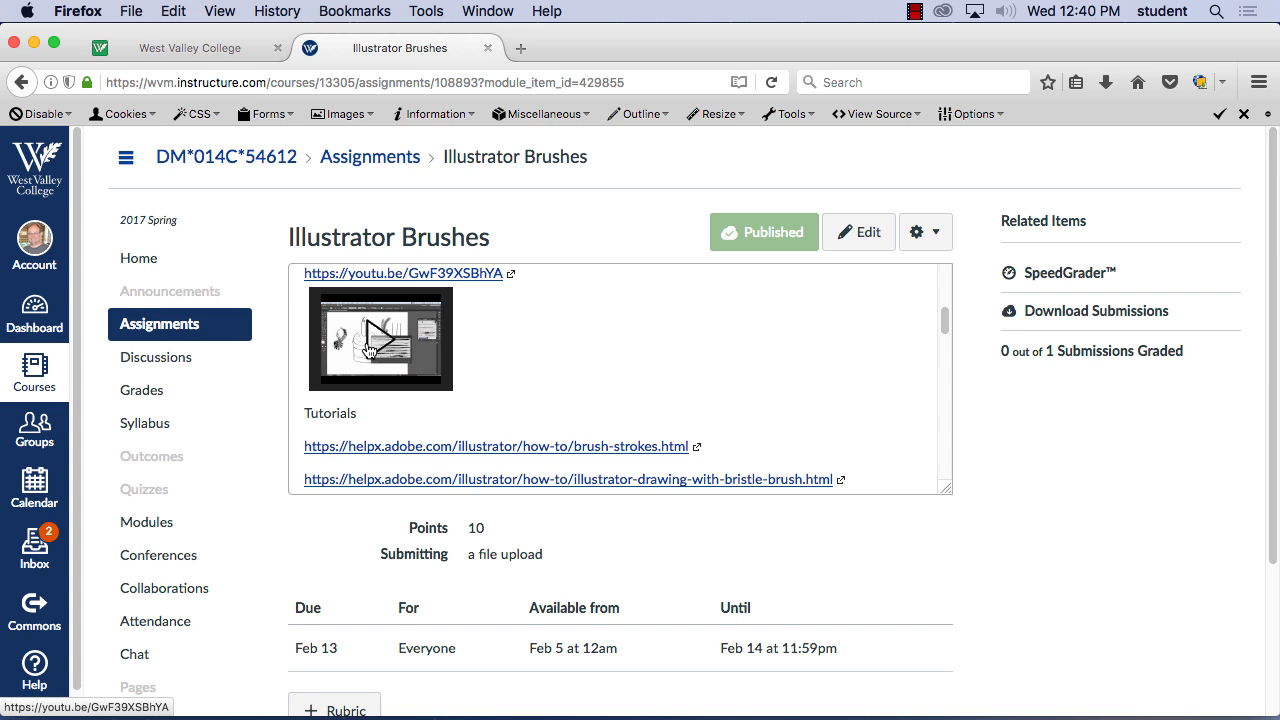
left_click_drag(945, 316, 947, 336)
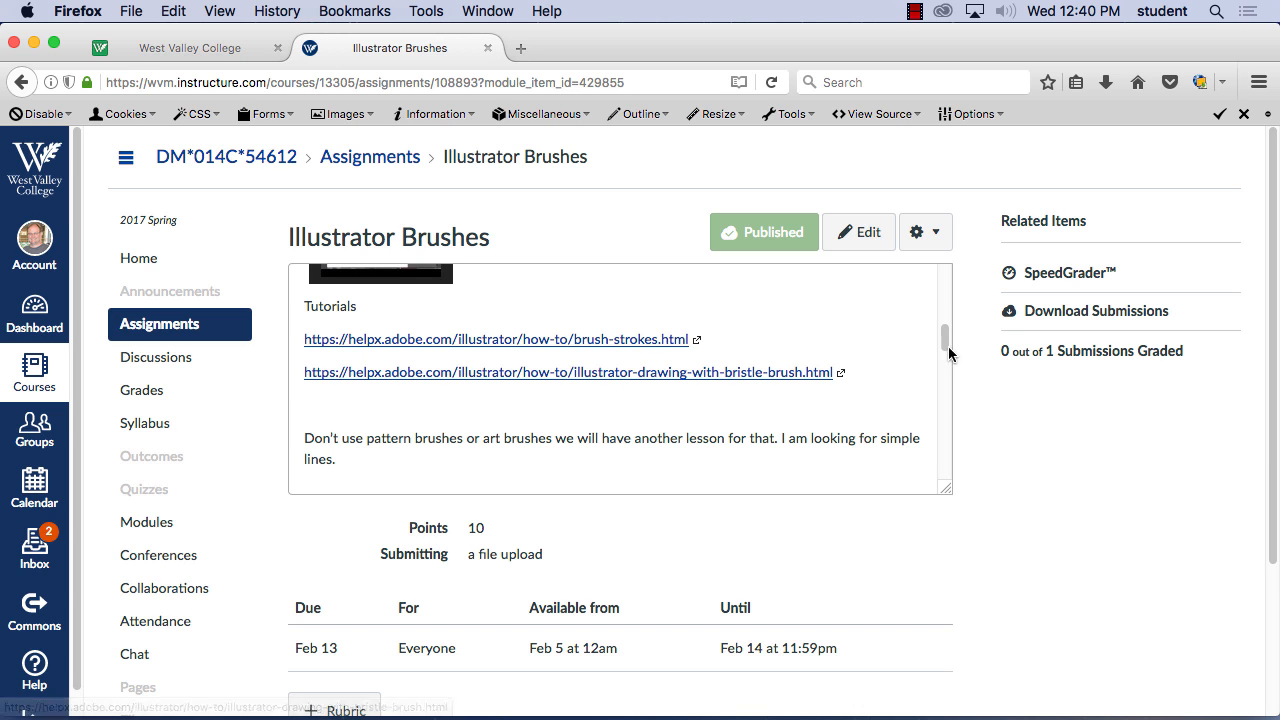
mouse_move(946, 340)
left_mouse_down()
mouse_move(966, 466)
mouse_move(972, 383)
mouse_move(969, 426)
left_mouse_up()
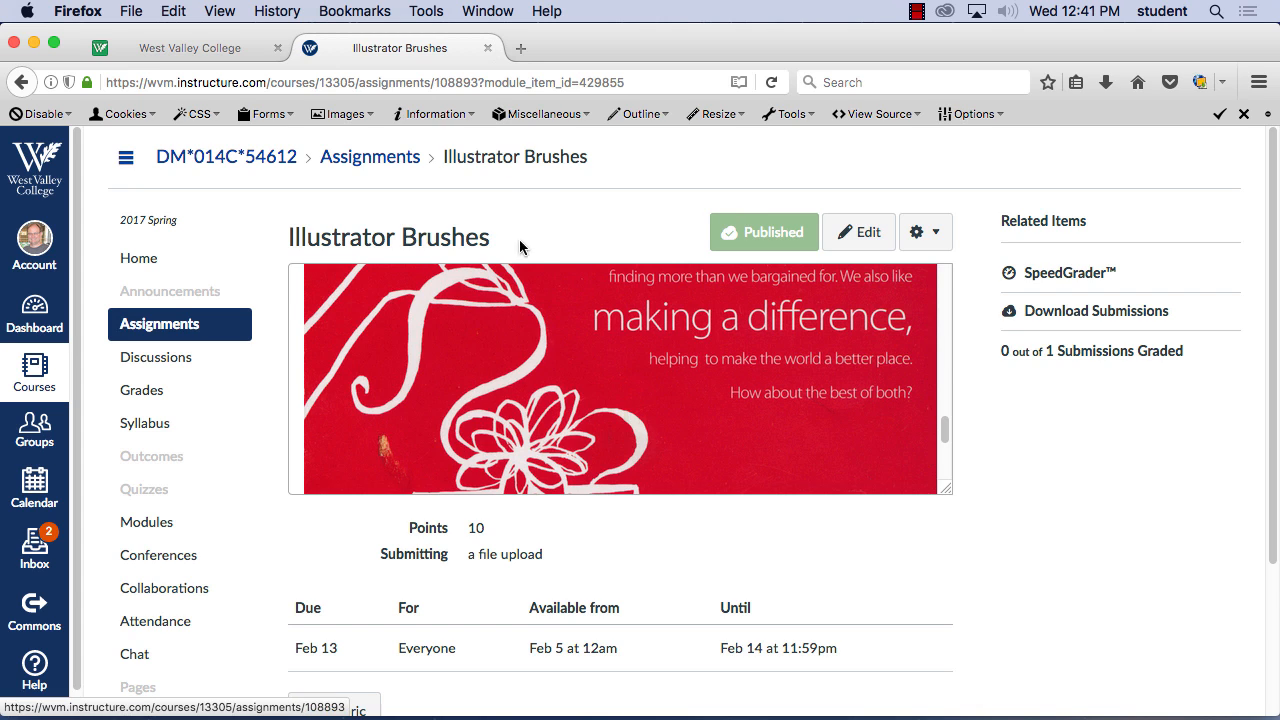
scroll(866, 481, "down", 1)
Switch to Adobe Illustrator and create a new Letter-size document in landscape orientation, 11 in wide by 8.5 in high
mouse_move(610, 705)
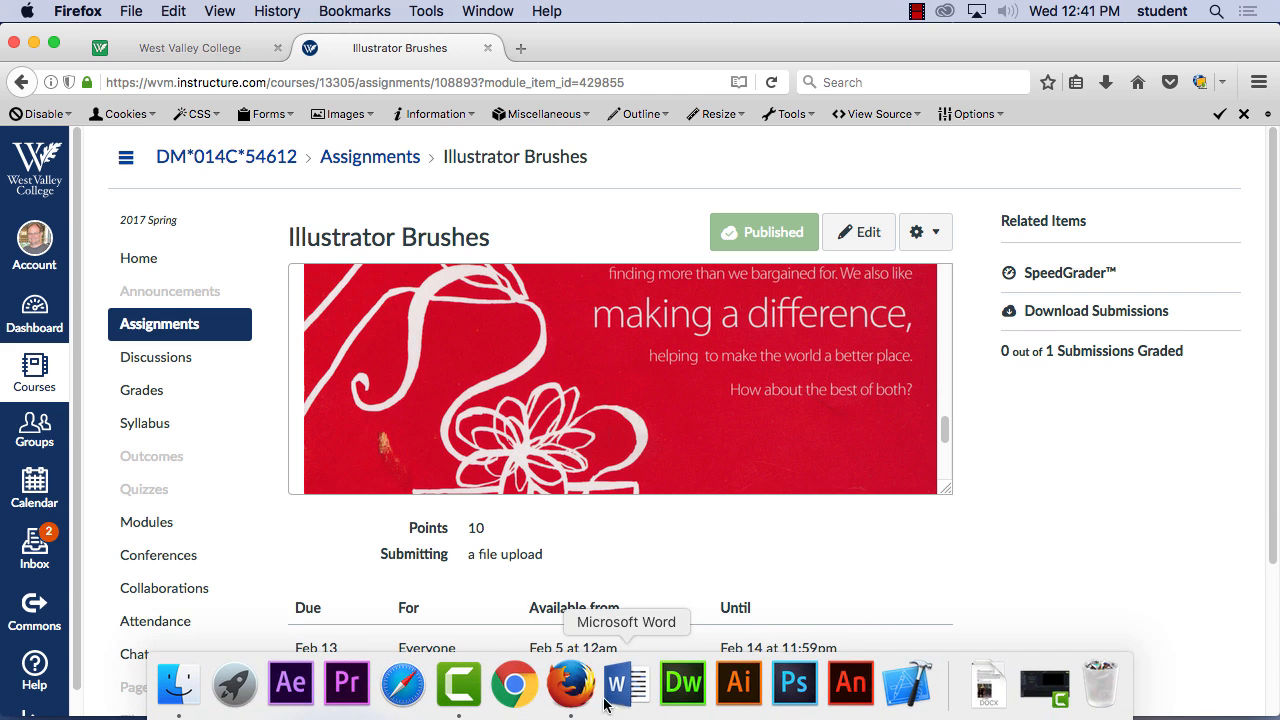
left_click(750, 690)
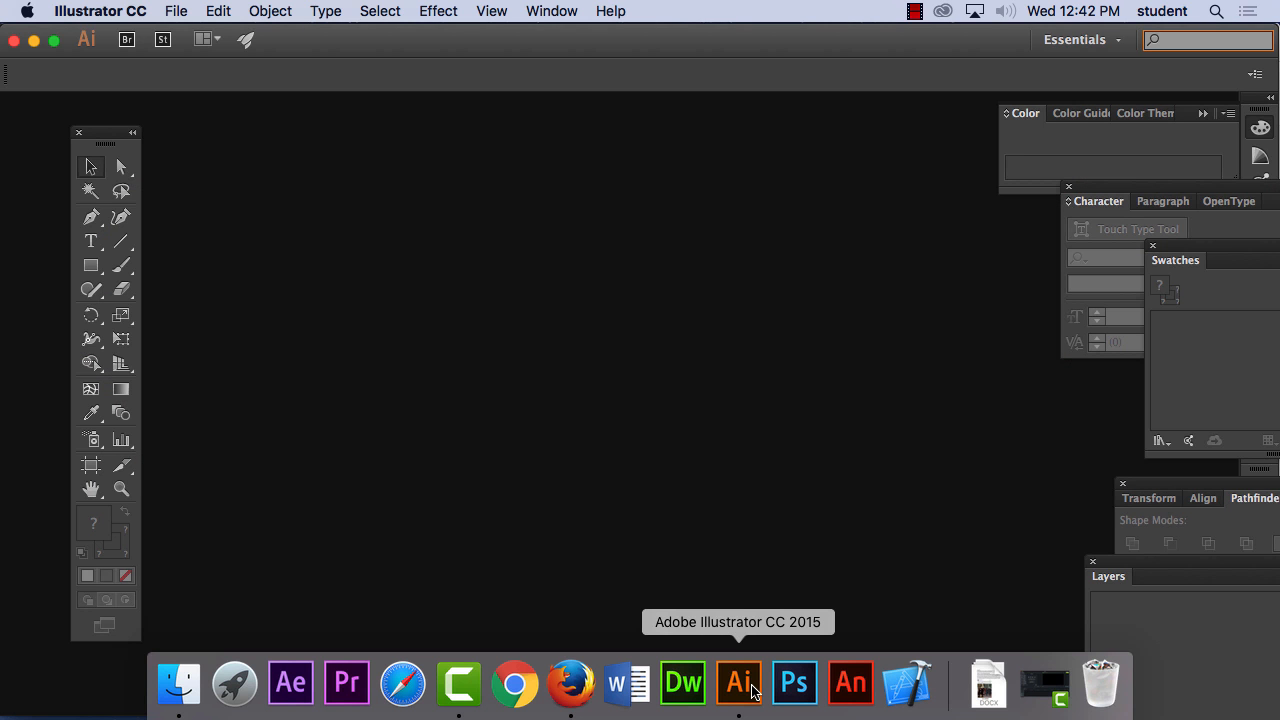
left_click(172, 10)
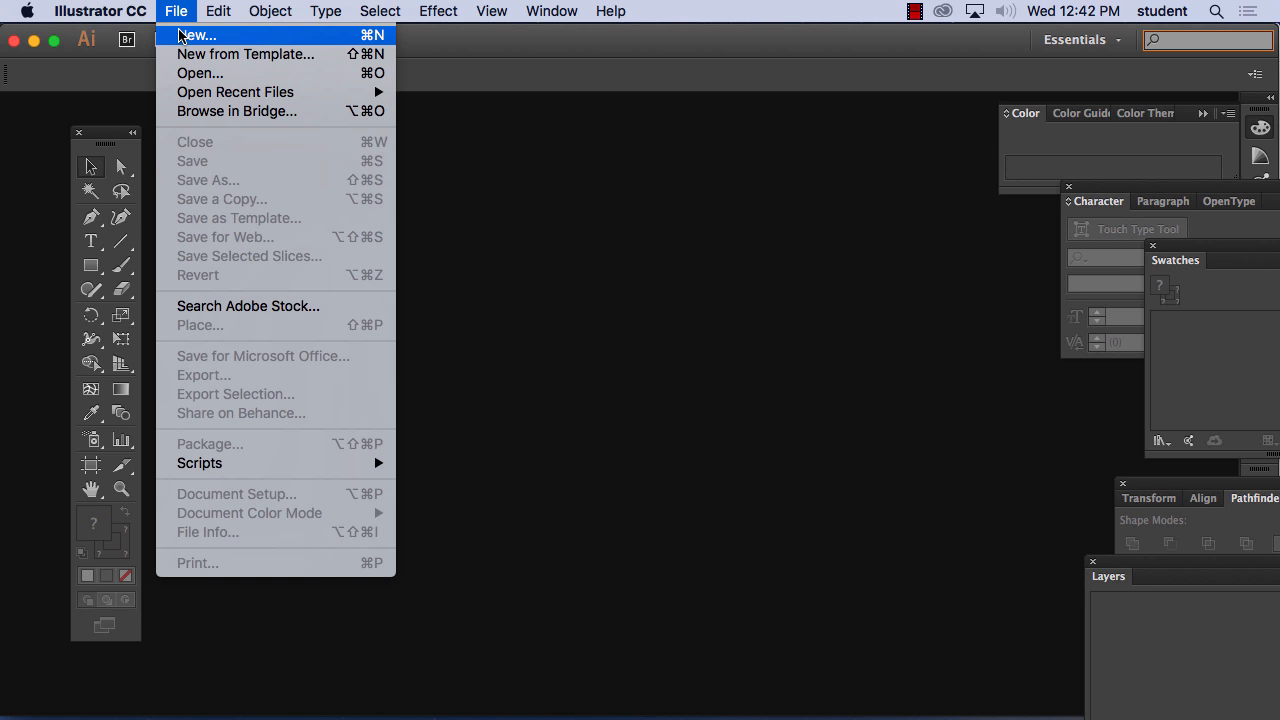
left_click(181, 36)
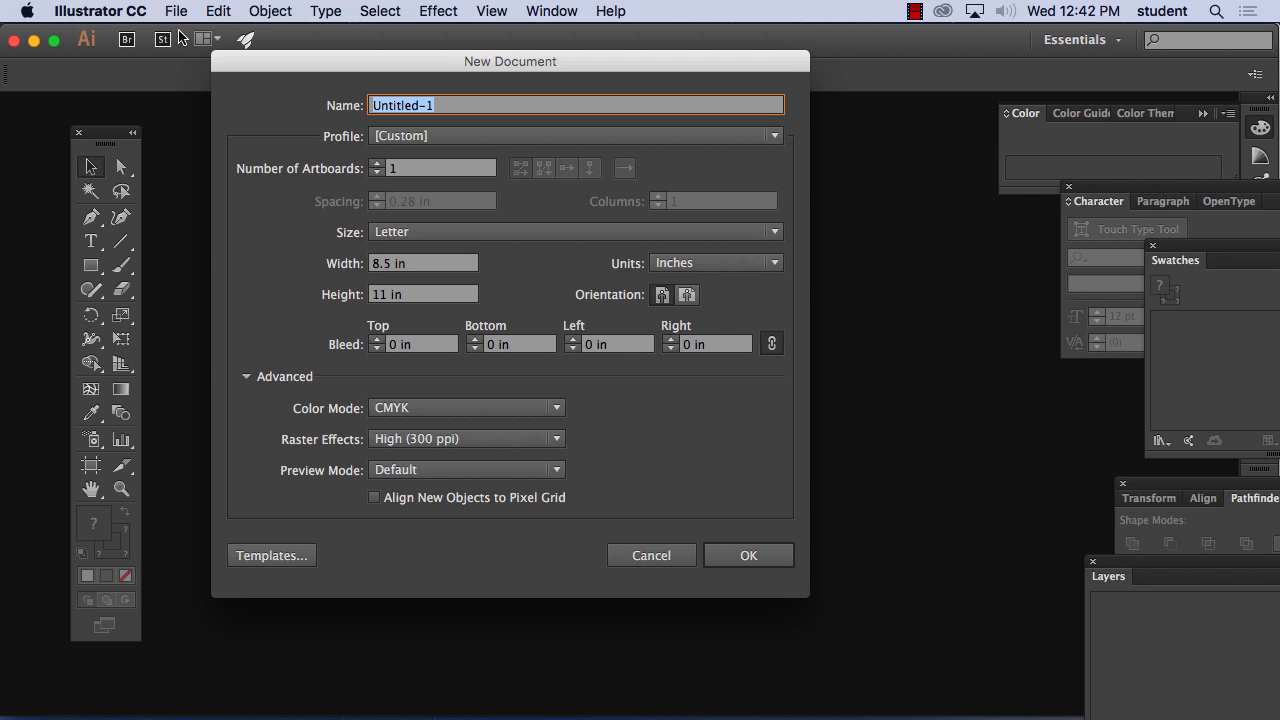
left_click(689, 296)
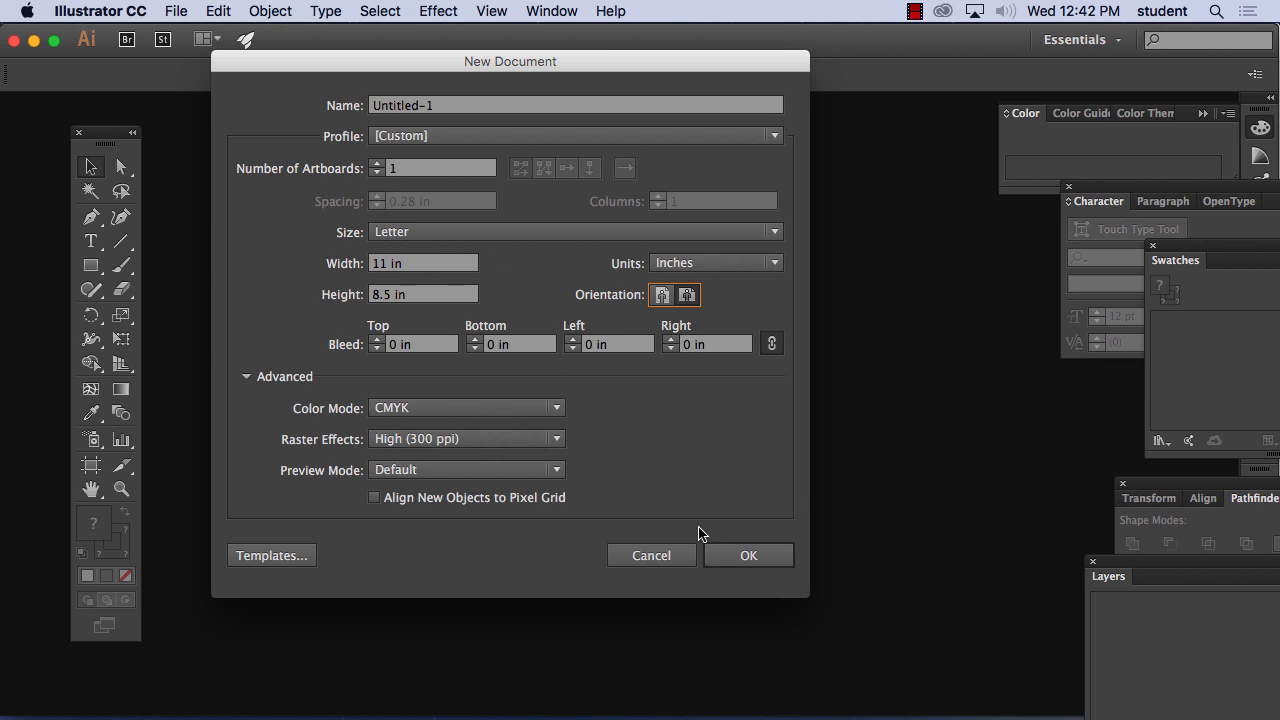
left_click(735, 556)
key("Return")
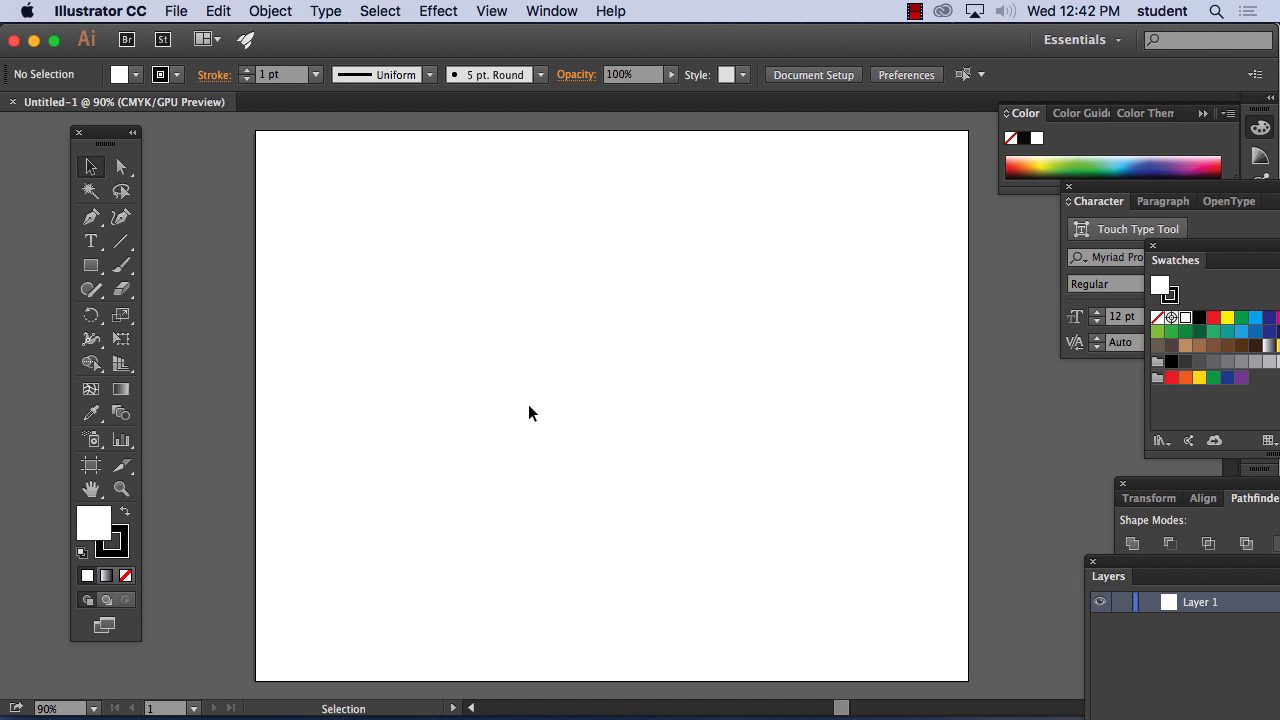
Reposition the floating Tools panel and the artboard so they sit side by side without overlapping
key("space")
left_click_drag(603, 380, 500, 363)
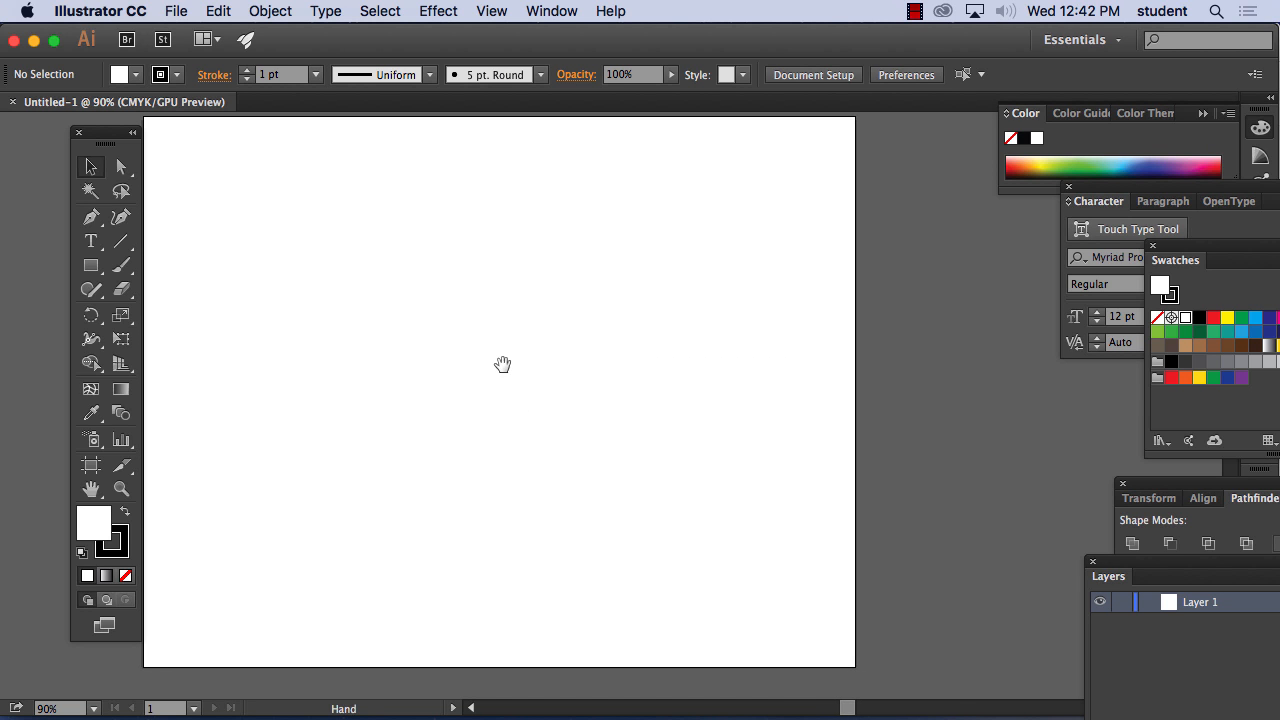
left_click_drag(113, 136, 44, 119)
key("space")
left_click_drag(321, 195, 268, 197)
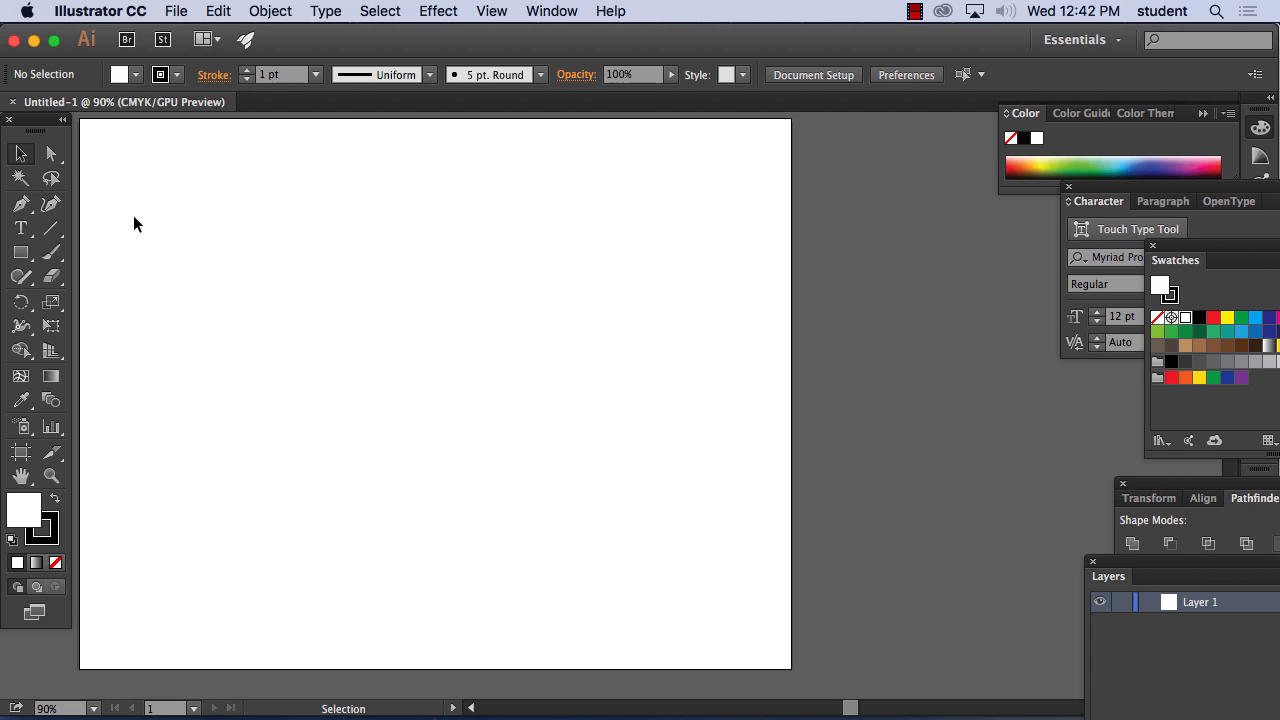
Draw a straight diagonal line descending across the artboard's upper-left area with the Line Segment tool
left_click(52, 232)
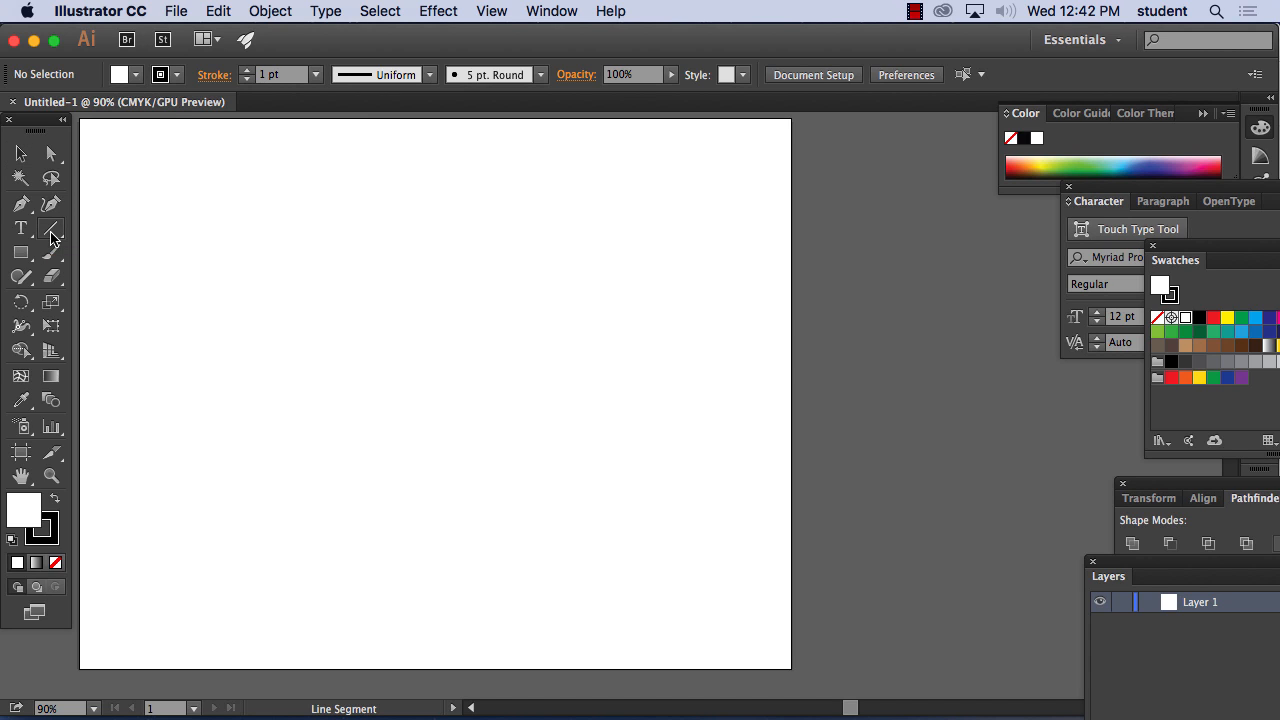
left_click(52, 234)
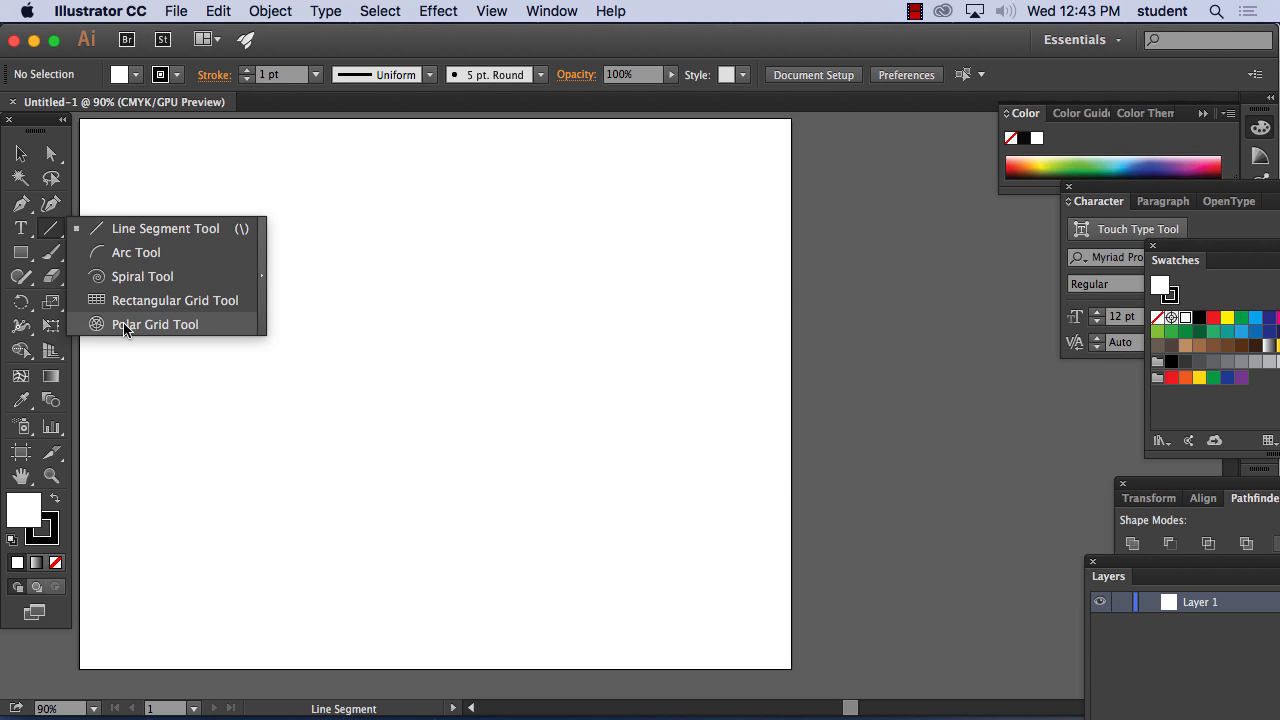
left_click(132, 230)
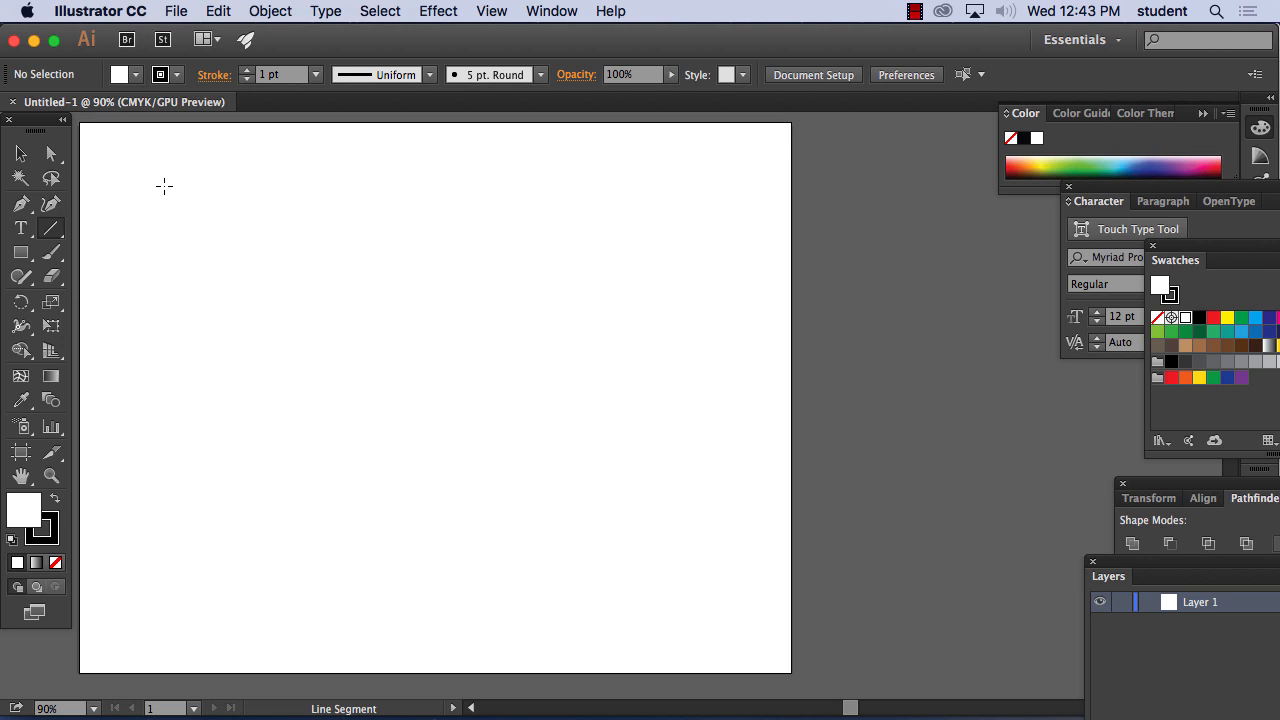
scroll(166, 186, "up", 1)
left_click_drag(164, 186, 477, 384)
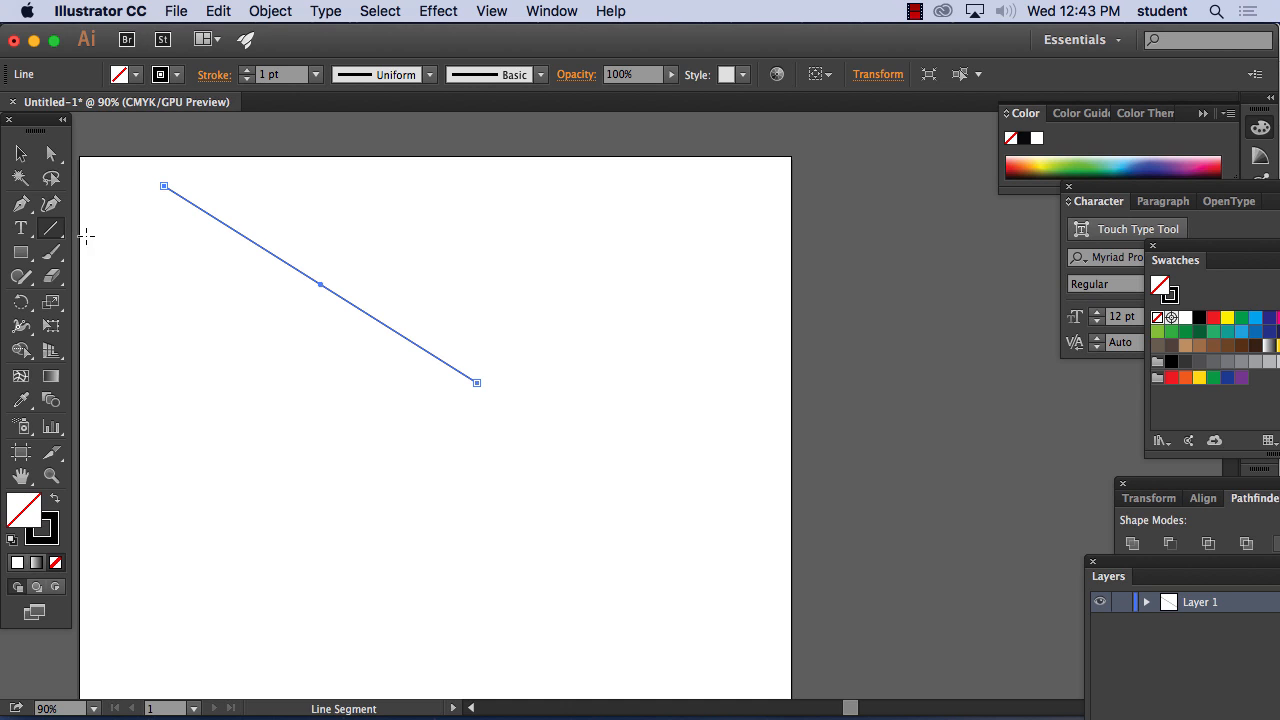
Draw a downward-bulging curve above the diagonal line with the Arc tool
left_click_drag(51, 228, 104, 255)
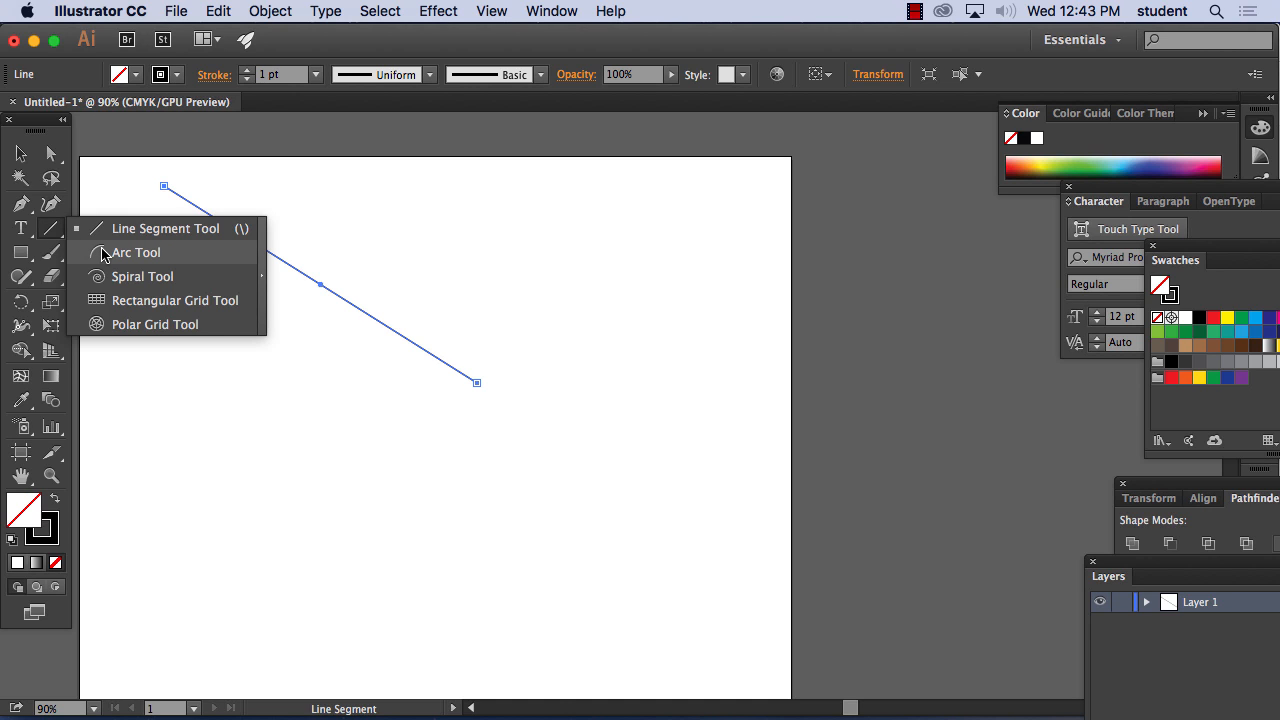
left_click_drag(104, 255, 104, 255)
left_click_drag(310, 201, 444, 555)
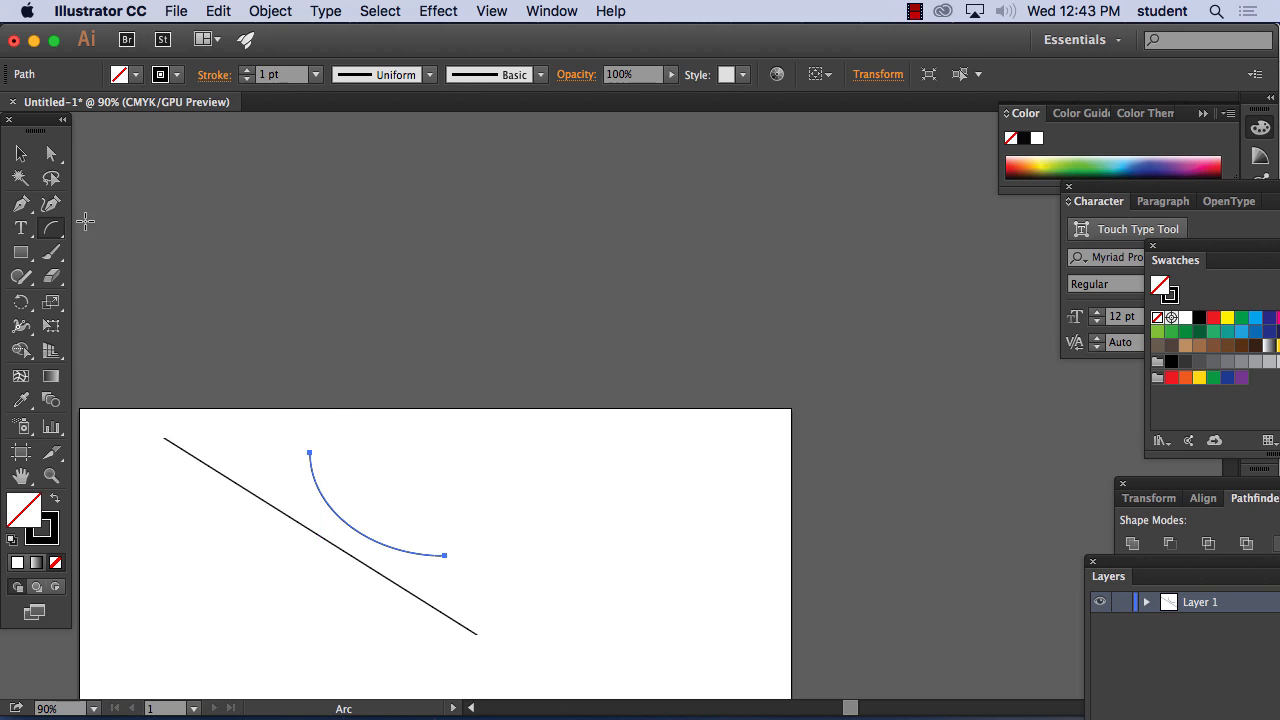
Thicken the arc's stroke progressively to 2, 3, 4 and 10 pt, ending at 16 pt
left_click(52, 230)
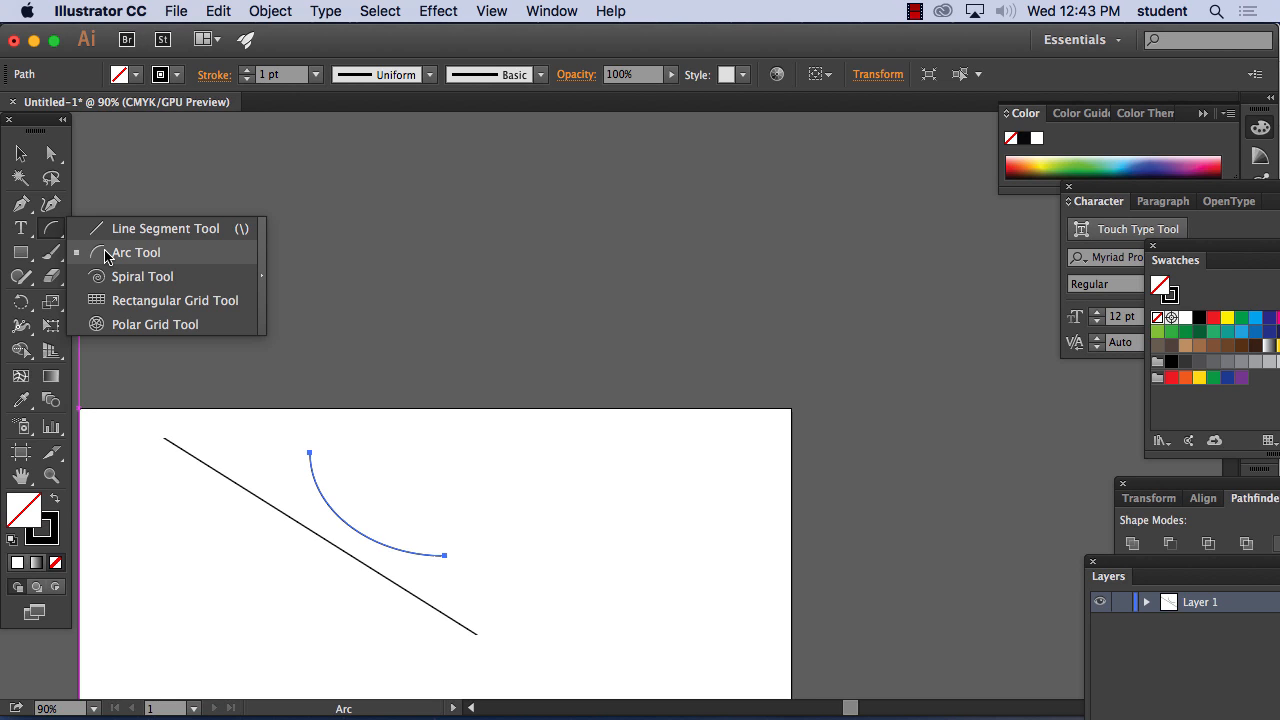
left_click(105, 256)
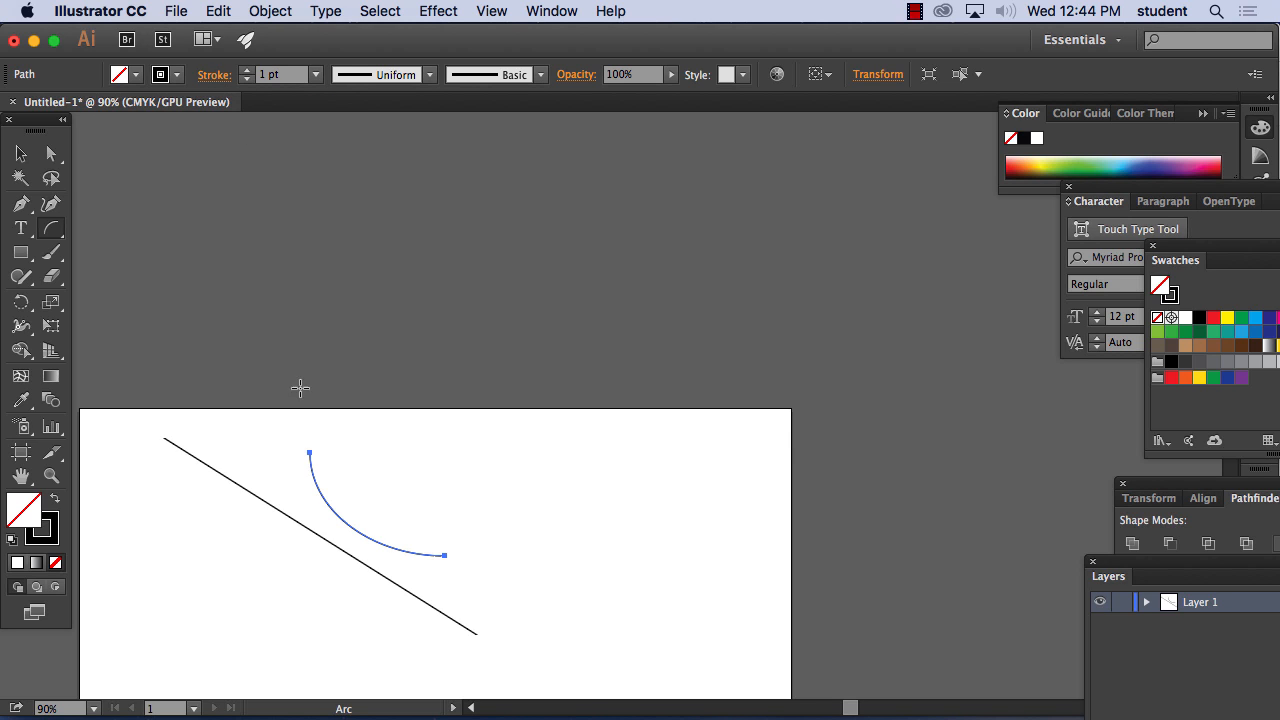
left_click(318, 75)
left_click(334, 187)
left_click(316, 75)
left_click(331, 207)
left_click(322, 77)
left_click(322, 233)
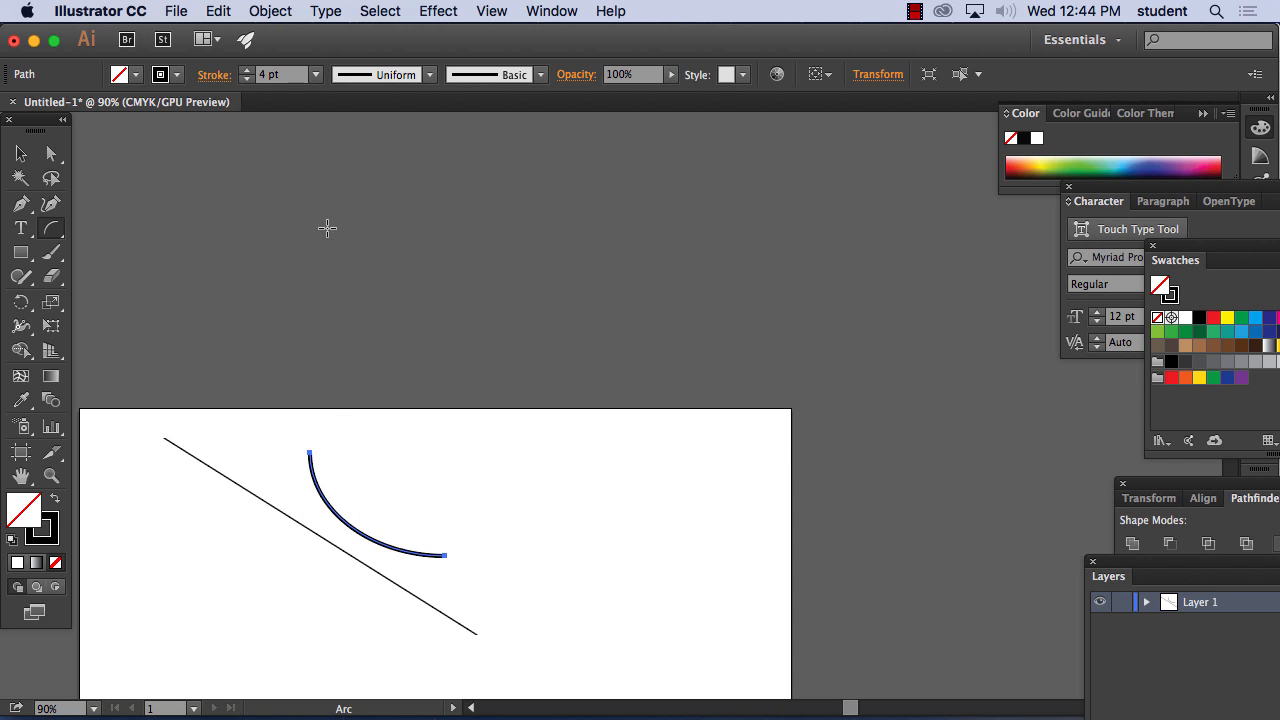
left_click(316, 75)
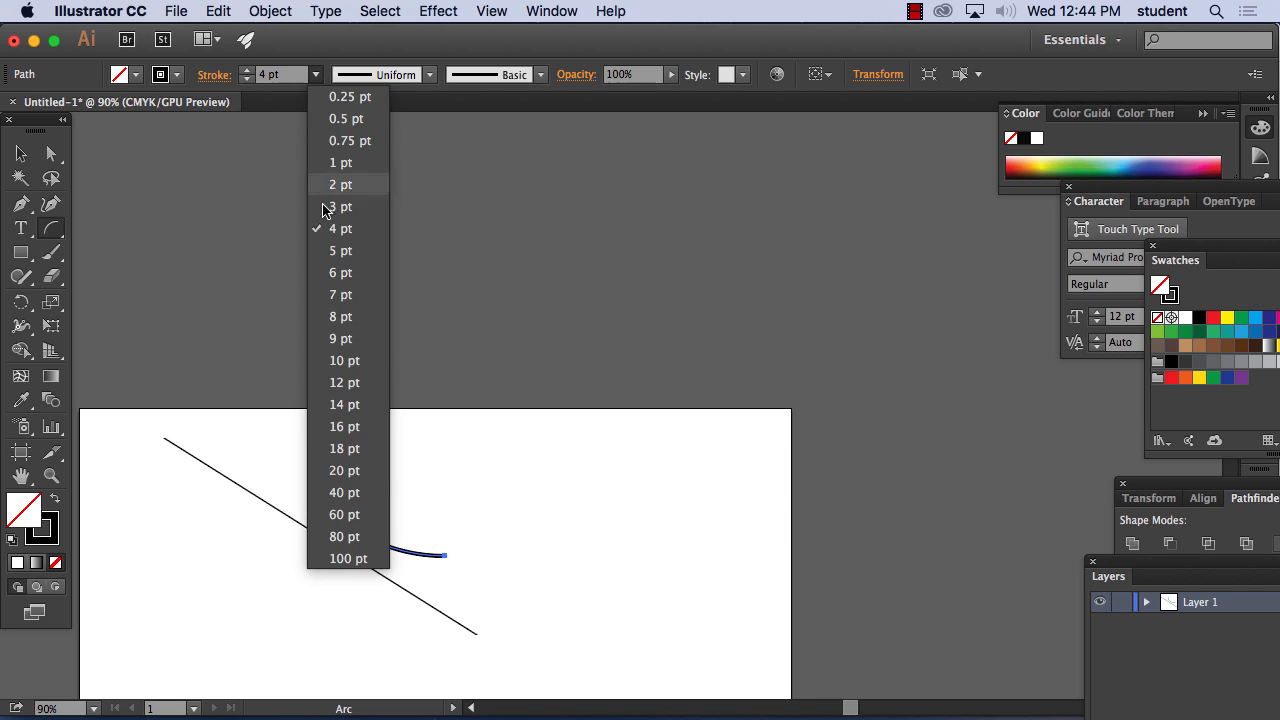
left_click(336, 360)
left_click(314, 79)
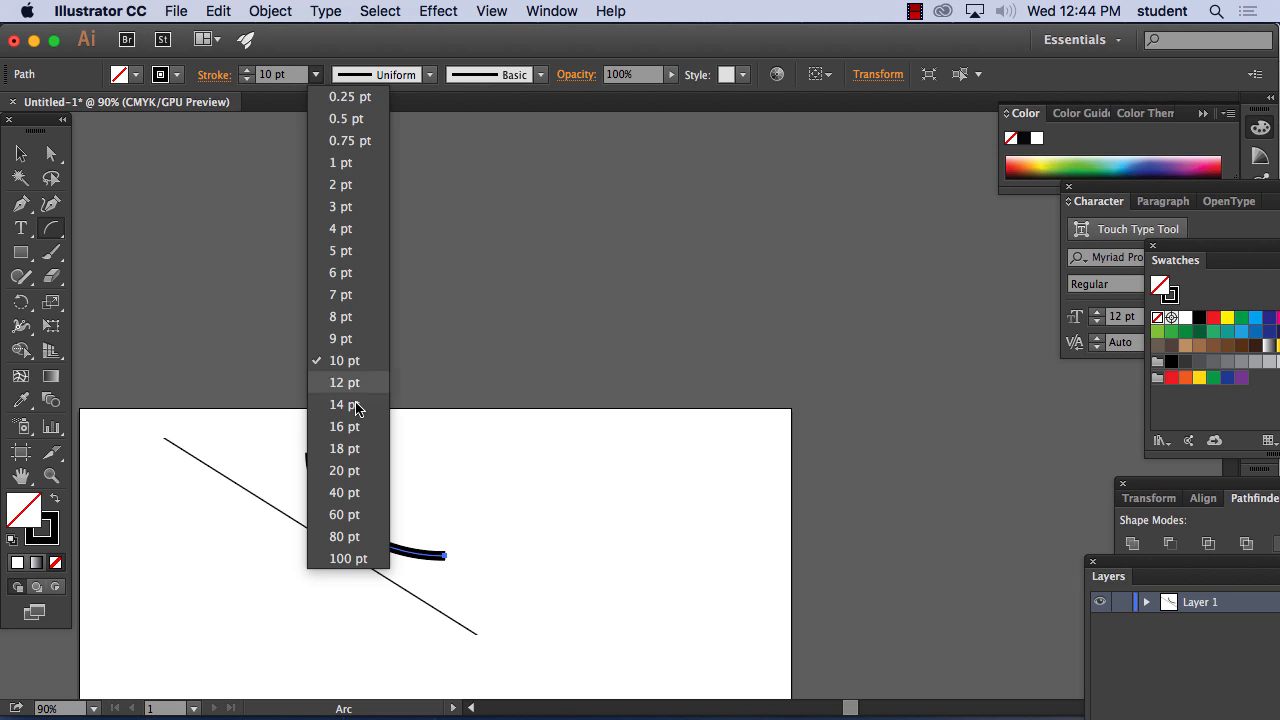
left_click(352, 430)
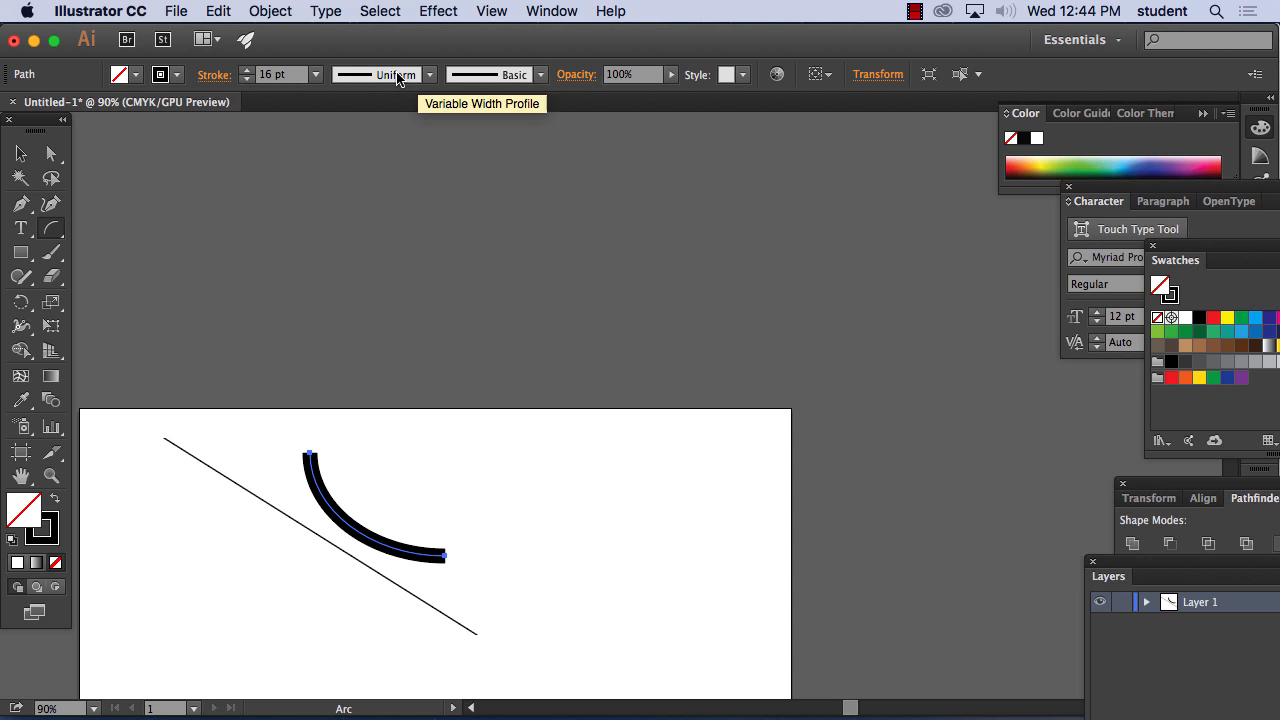
Try the lens-shaped and double-bulge width profiles on the arc, then apply the triangular profile that tapers to a point
left_click(430, 75)
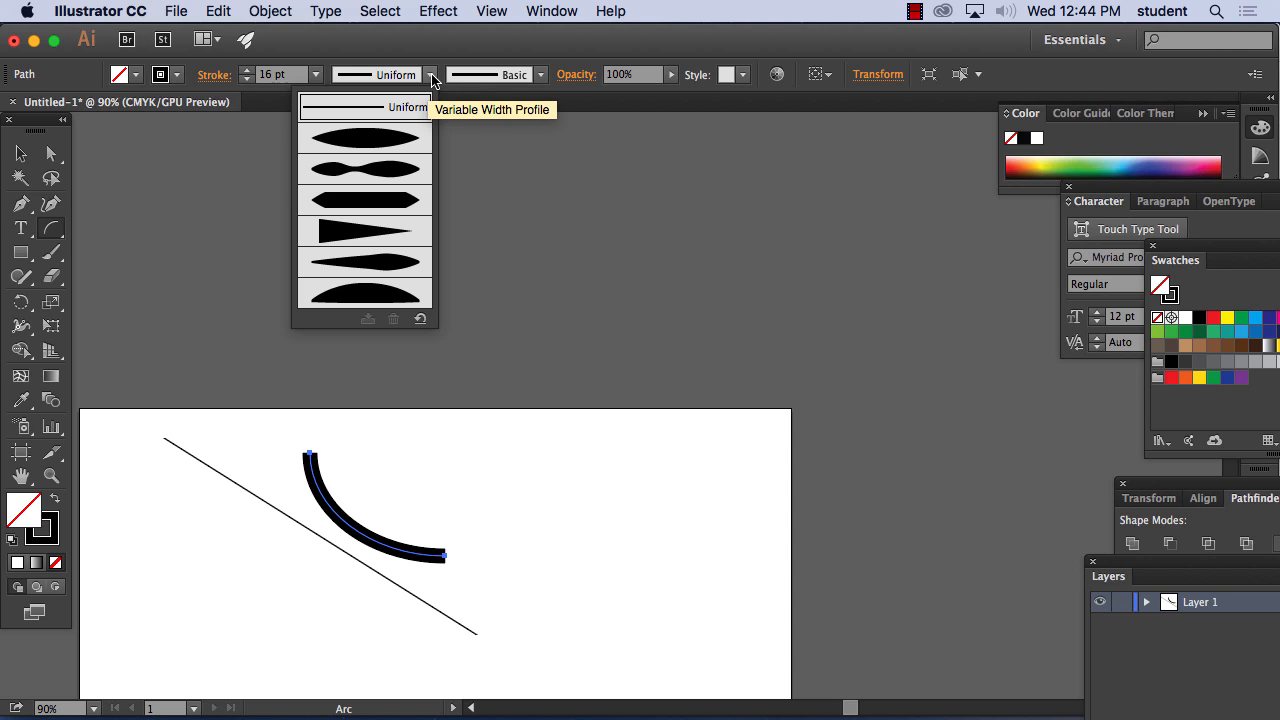
left_click(370, 145)
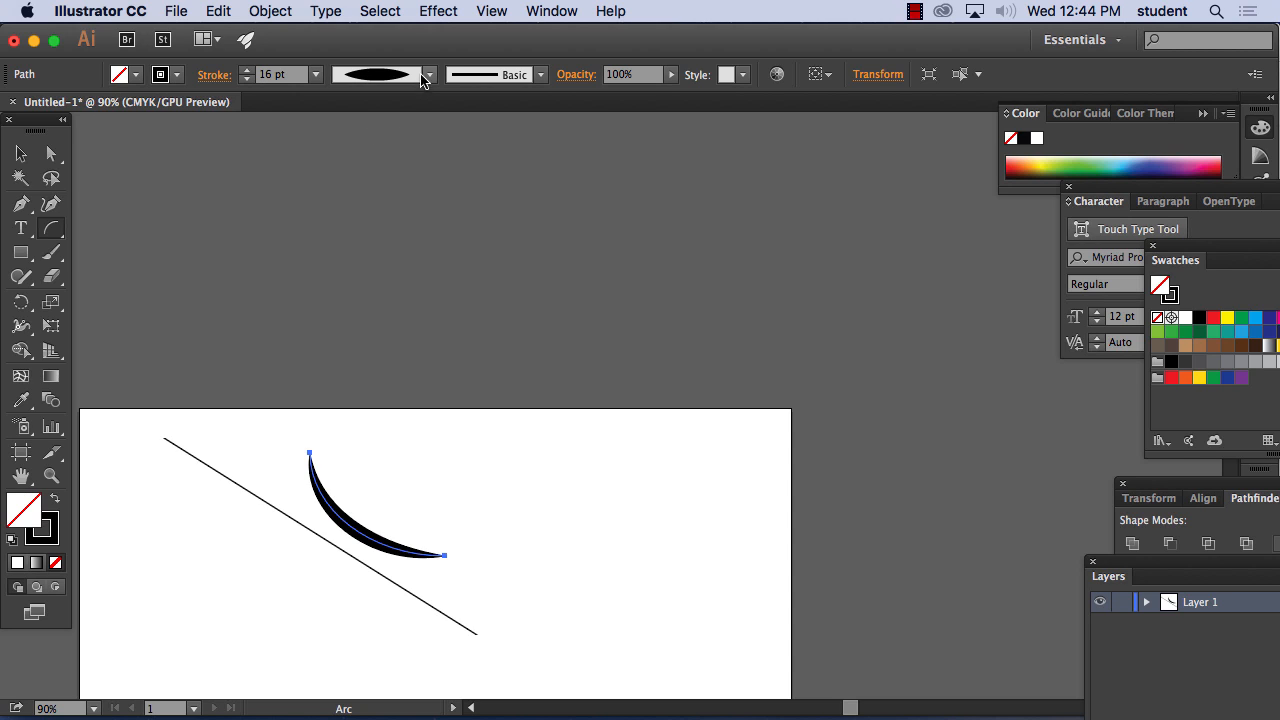
left_click(429, 74)
left_click(388, 168)
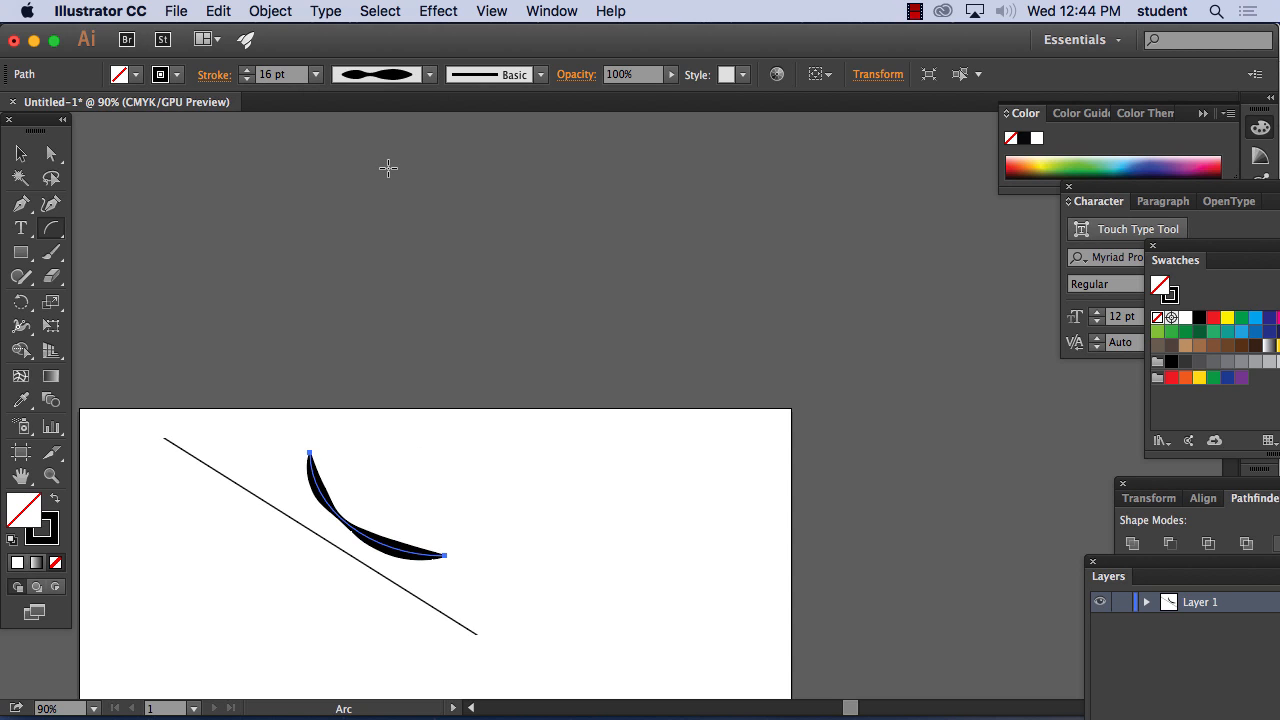
left_click(429, 74)
left_click(393, 230)
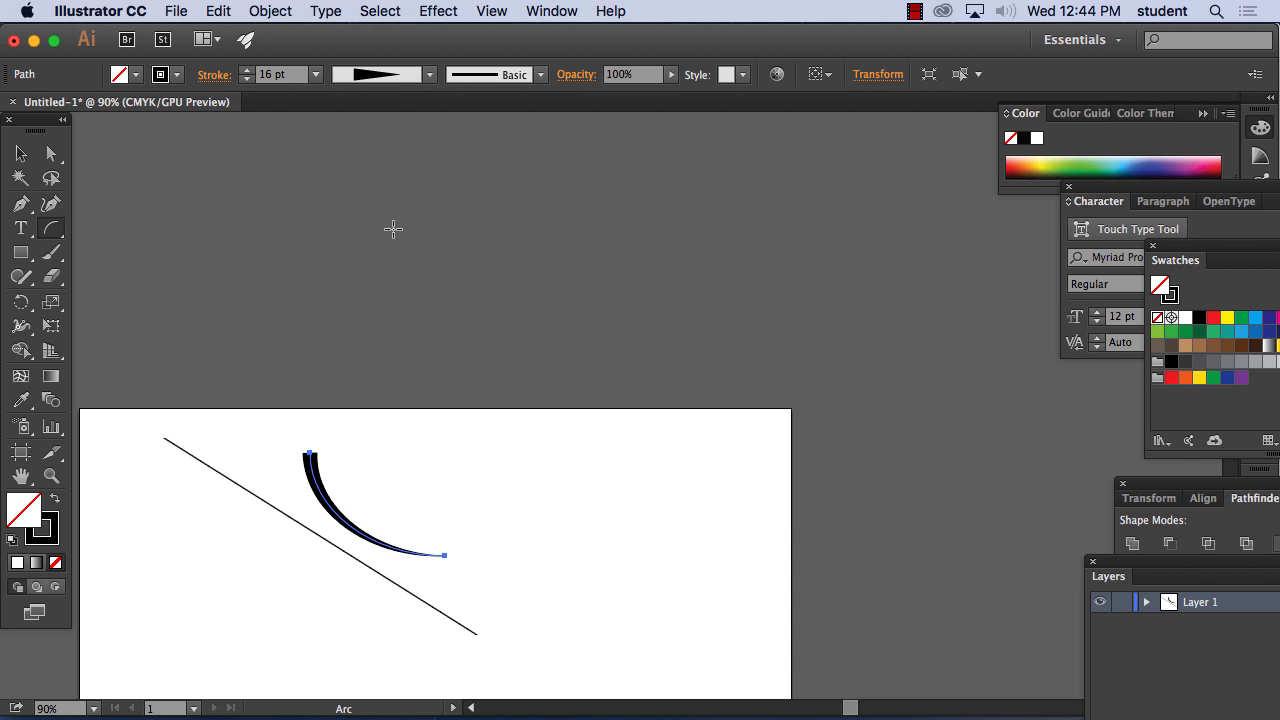
Try the lens-shaped width profile on the arc, then set its profile to Uniform
left_click(429, 74)
left_click(388, 258)
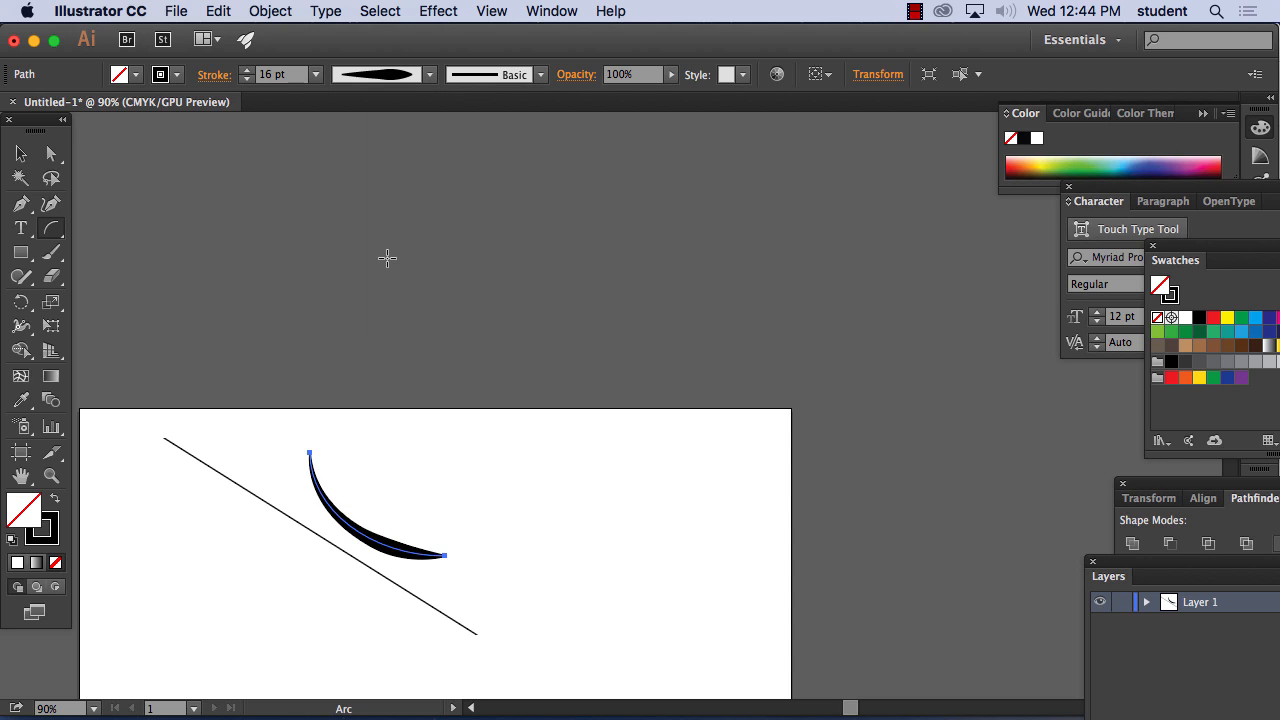
left_click(429, 74)
left_click(400, 107)
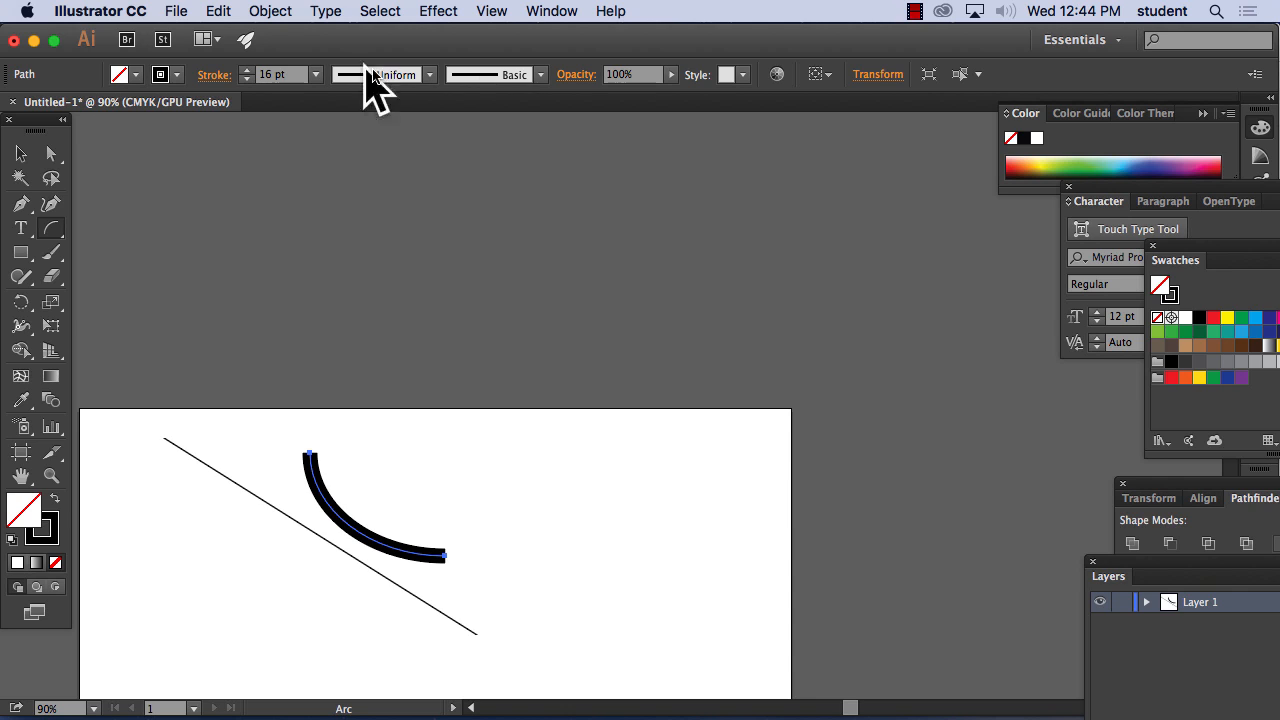
Try the rough charcoal brush on the arc's stroke, then return it to the Basic brush
left_click(541, 75)
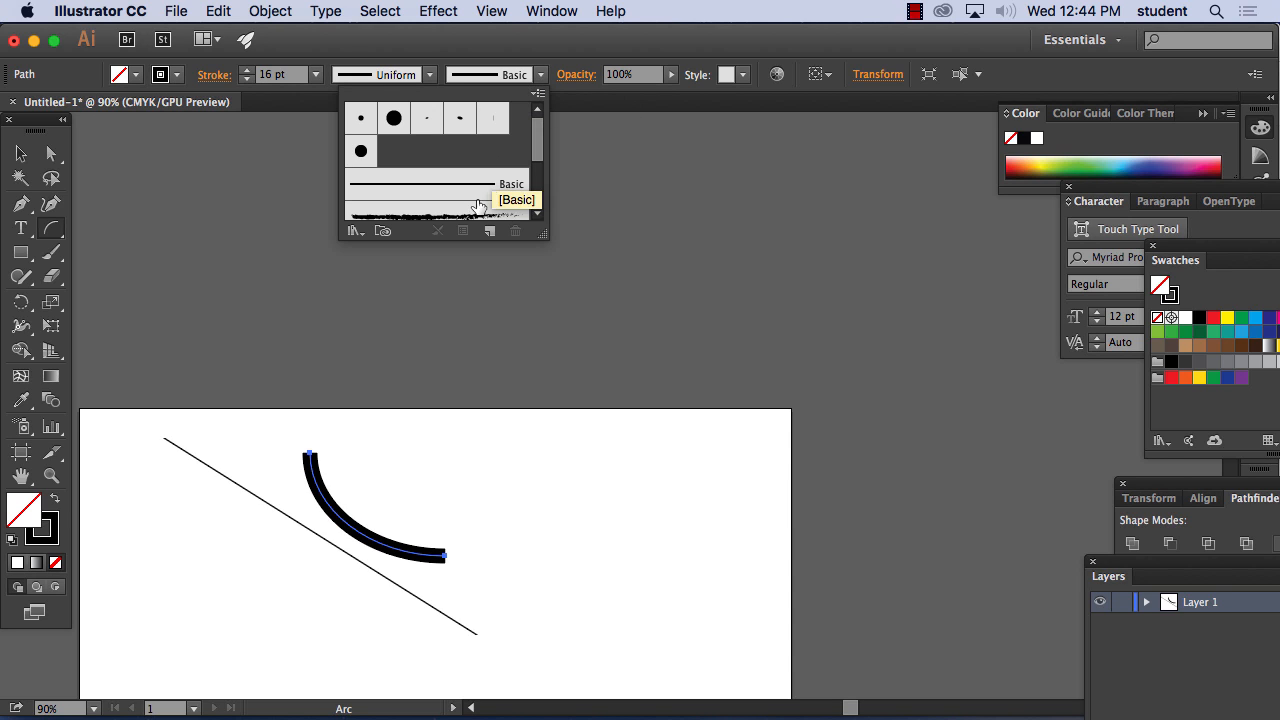
left_click_drag(537, 140, 533, 180)
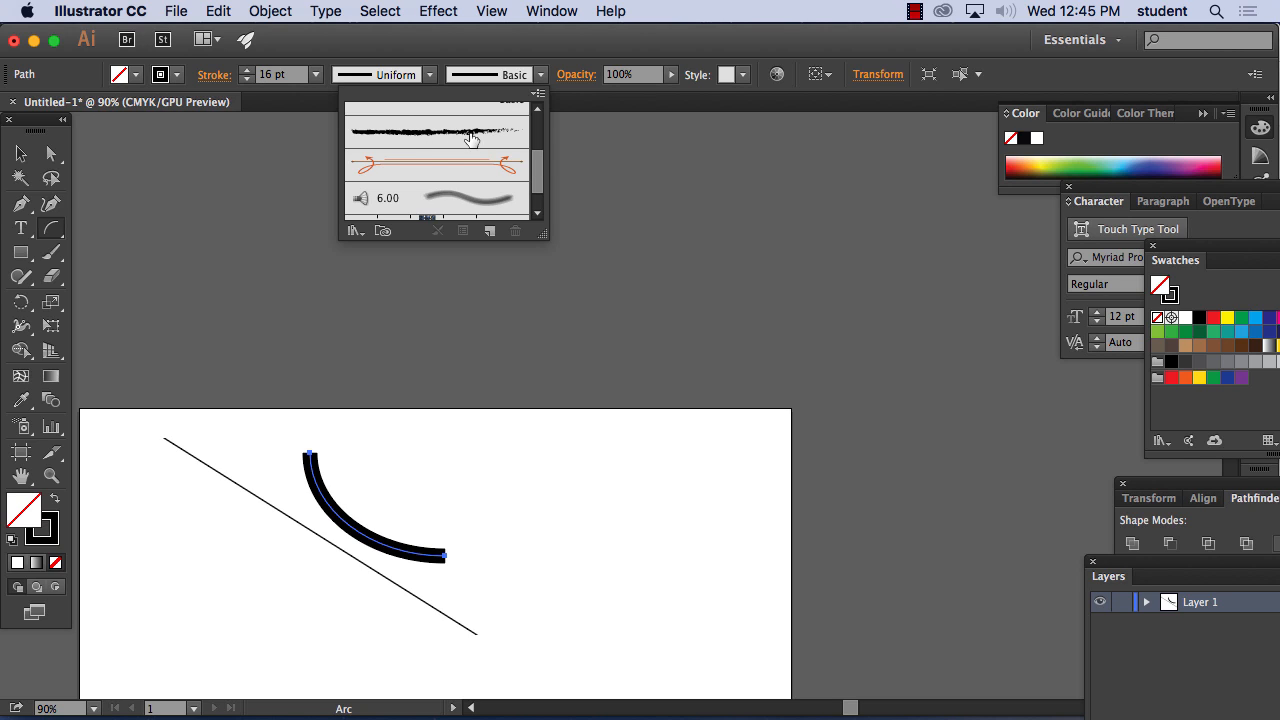
left_click(434, 139)
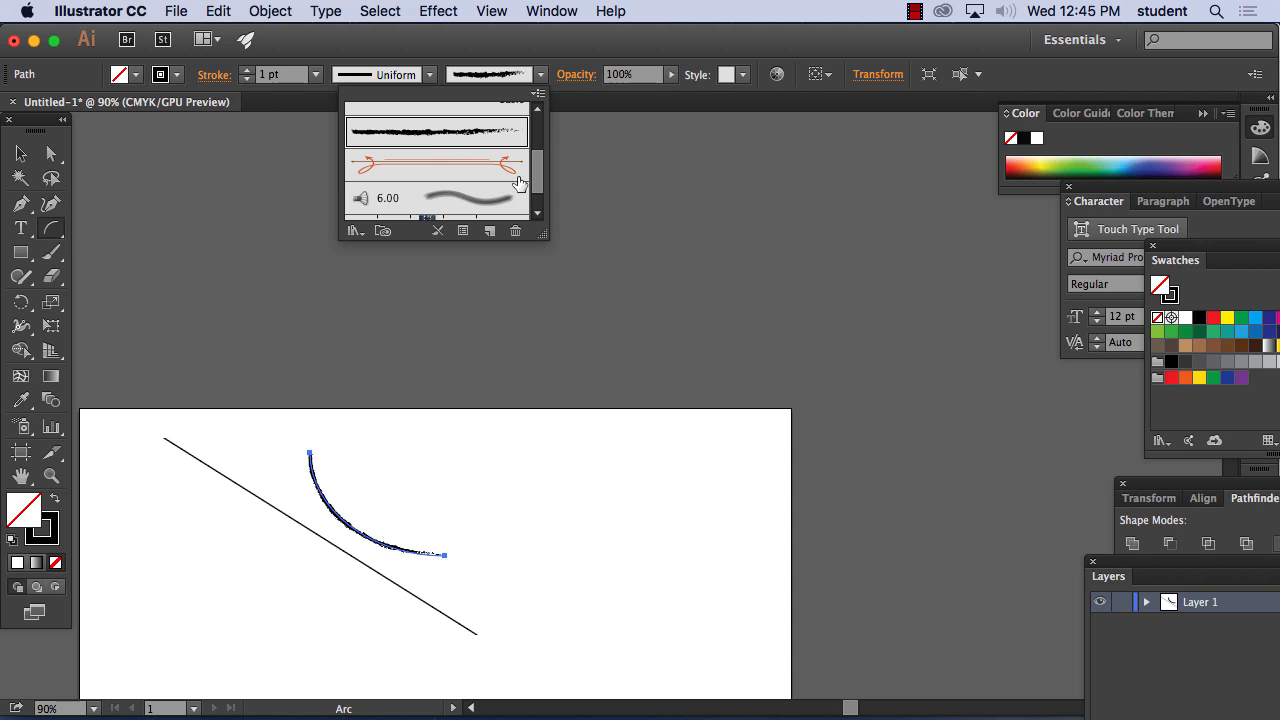
left_click_drag(538, 180, 537, 115)
left_click(467, 186)
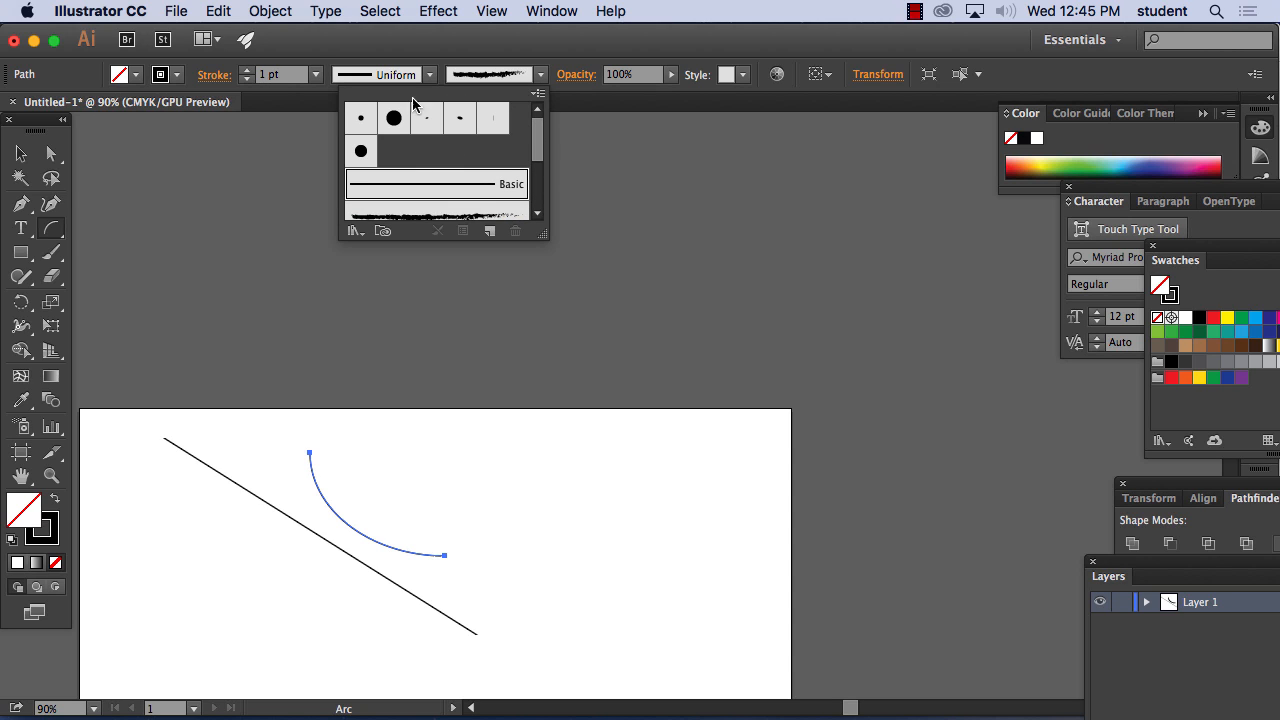
Set the arc's stroke weight to 8 pt and view it enlarged at 200%
left_click(317, 78)
left_click(316, 76)
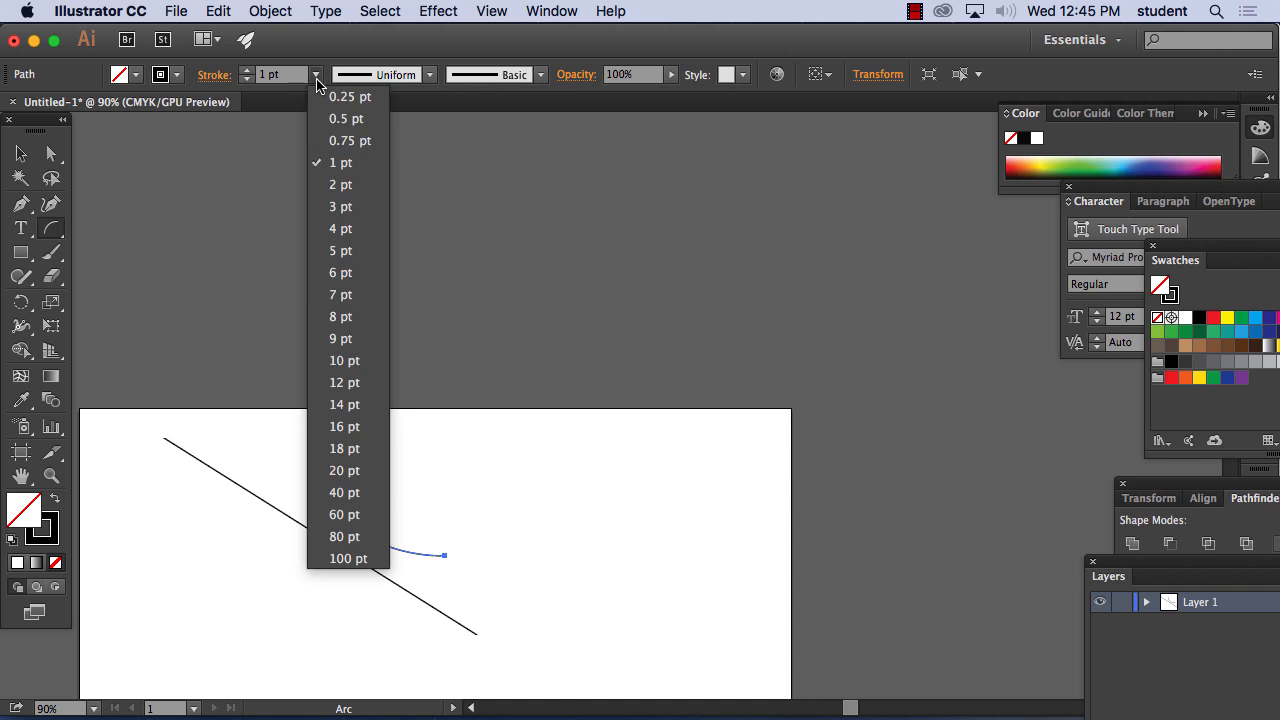
left_click(340, 316)
key("space")
left_click_drag(448, 475, 380, 206)
key("super+1")
key("super+=")
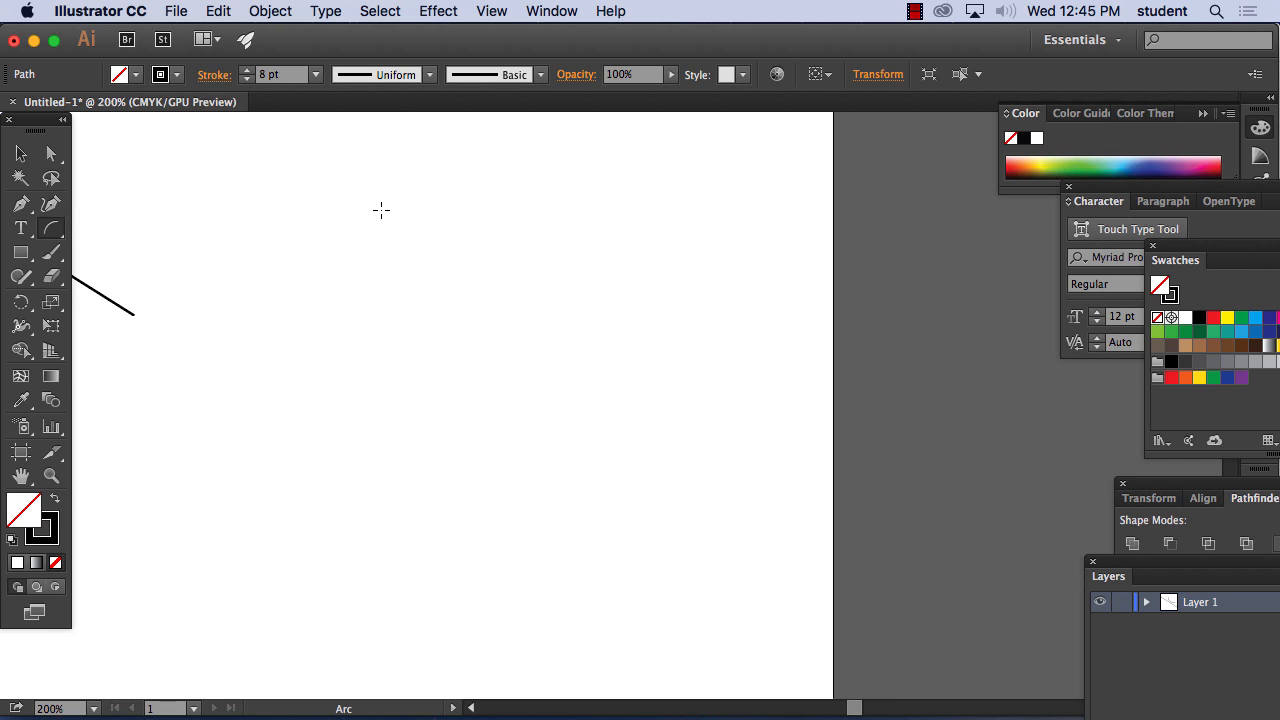
key("space")
left_click_drag(283, 217, 580, 334)
left_click_drag(424, 226, 618, 340)
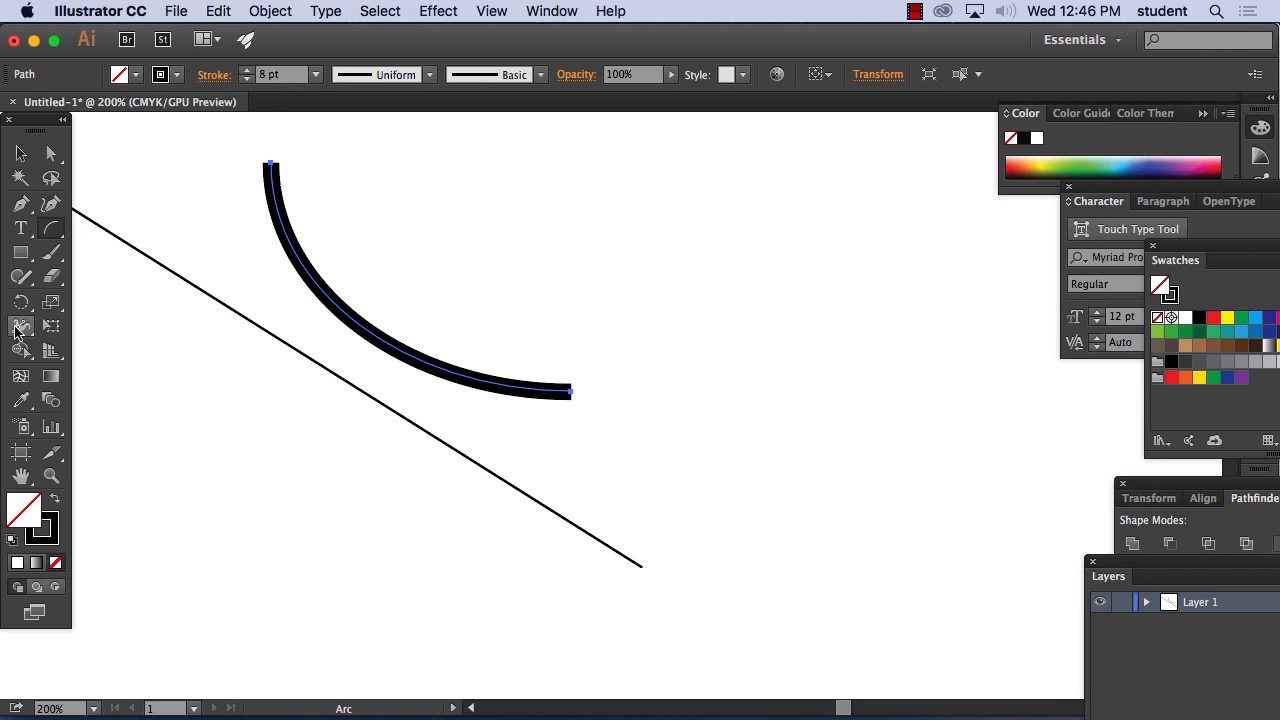
With the Width tool, widen the arc's upper-middle part to about 0.33 in and add alternating narrow and wide points along its length
left_click(21, 331)
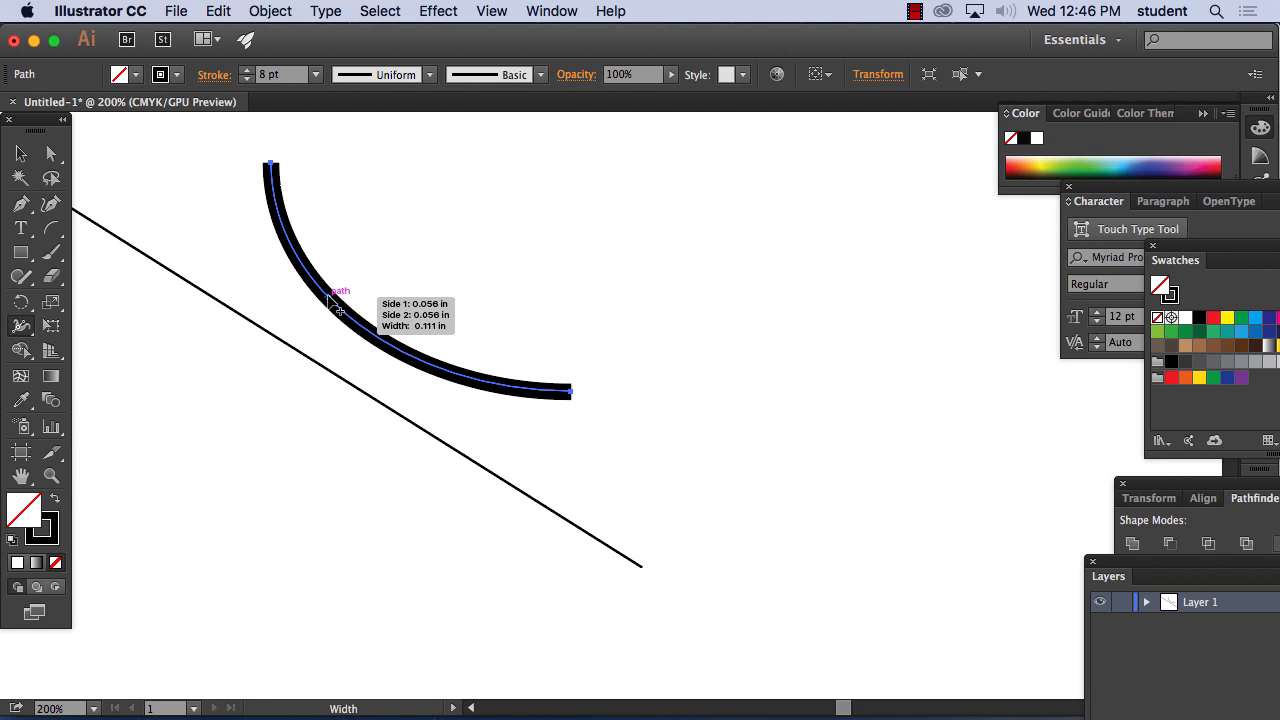
mouse_move(328, 299)
left_mouse_down()
mouse_move(358, 272)
mouse_move(330, 298)
mouse_move(344, 286)
left_mouse_up()
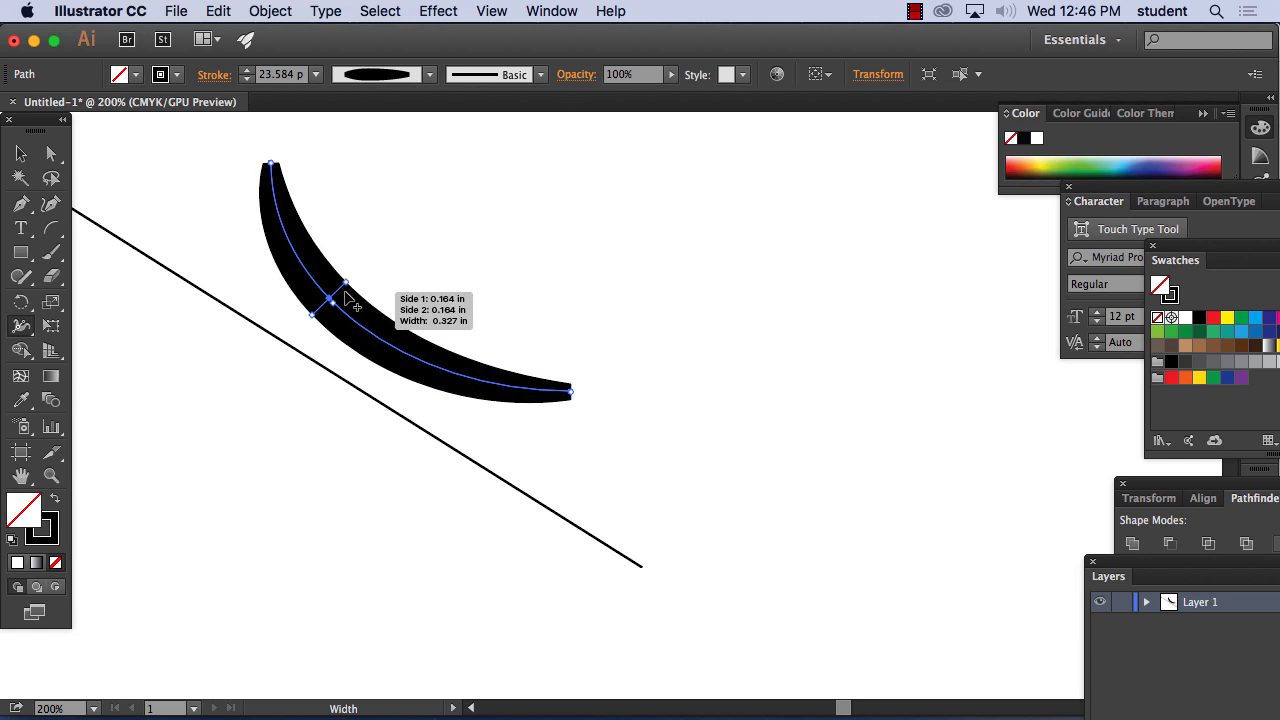
mouse_move(372, 334)
left_mouse_down()
mouse_move(428, 338)
mouse_move(458, 375)
mouse_move(496, 357)
left_mouse_up()
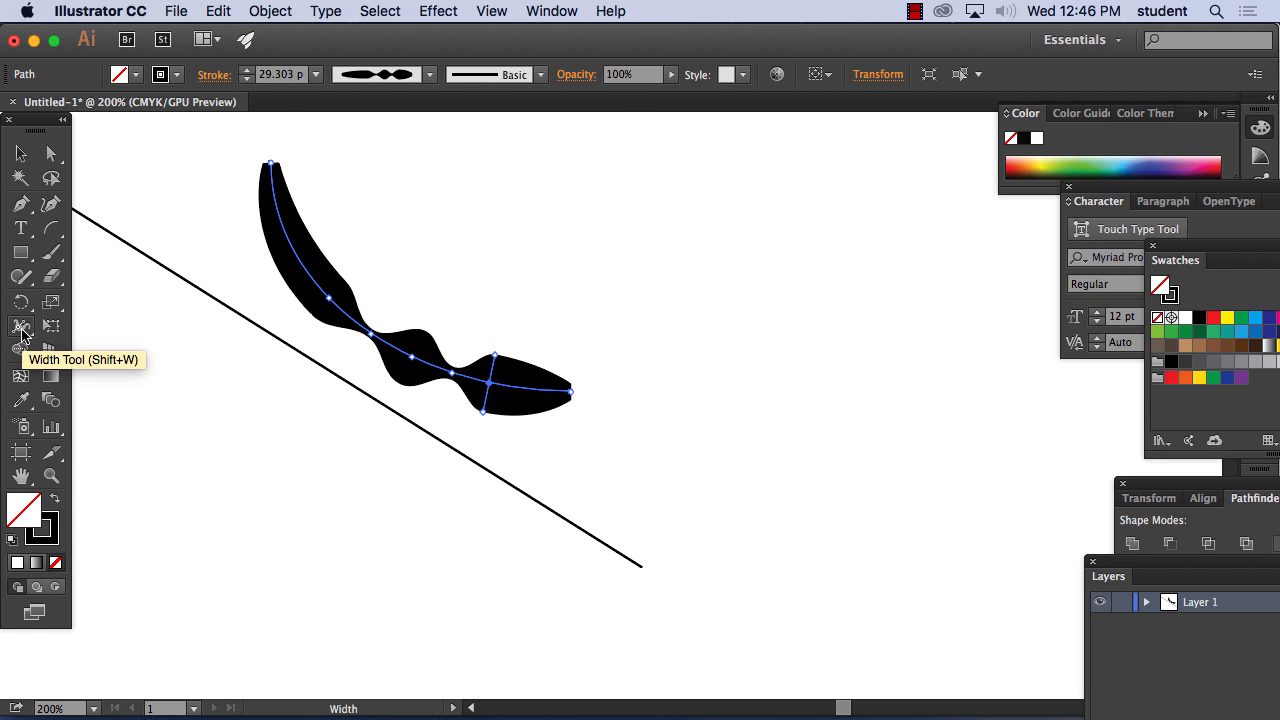
left_click(22, 333)
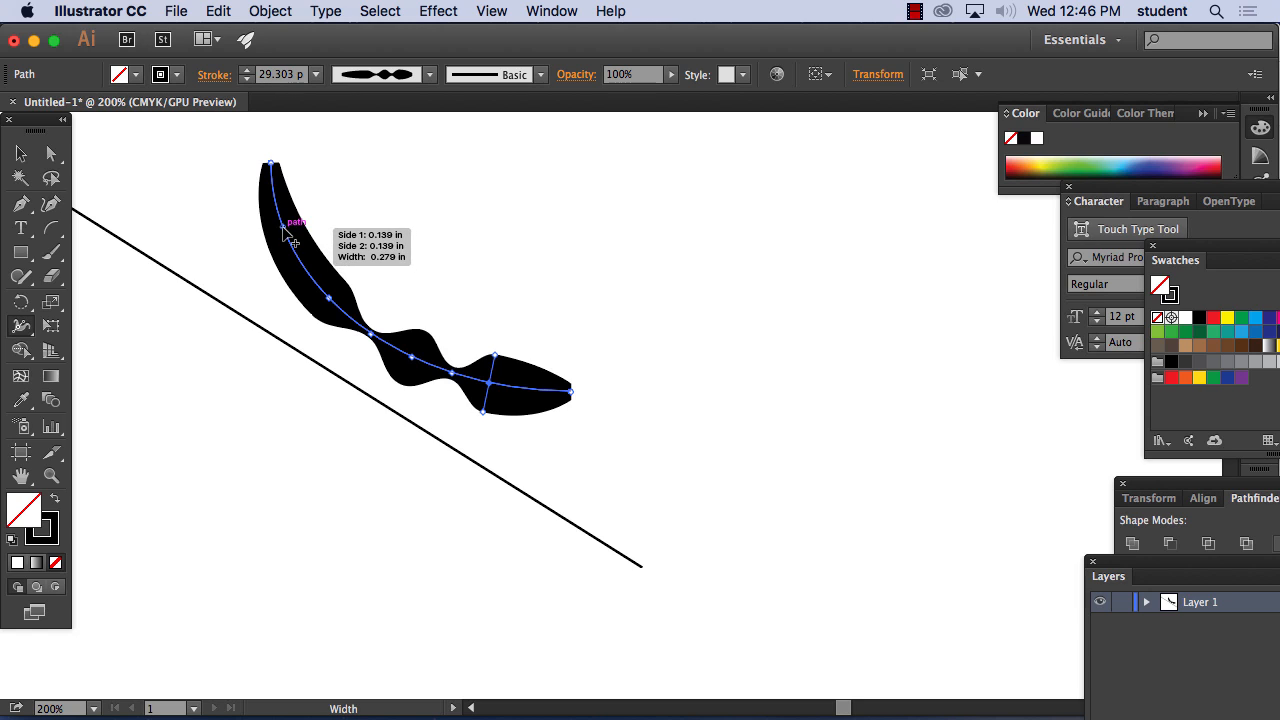
left_click_drag(284, 232, 290, 231)
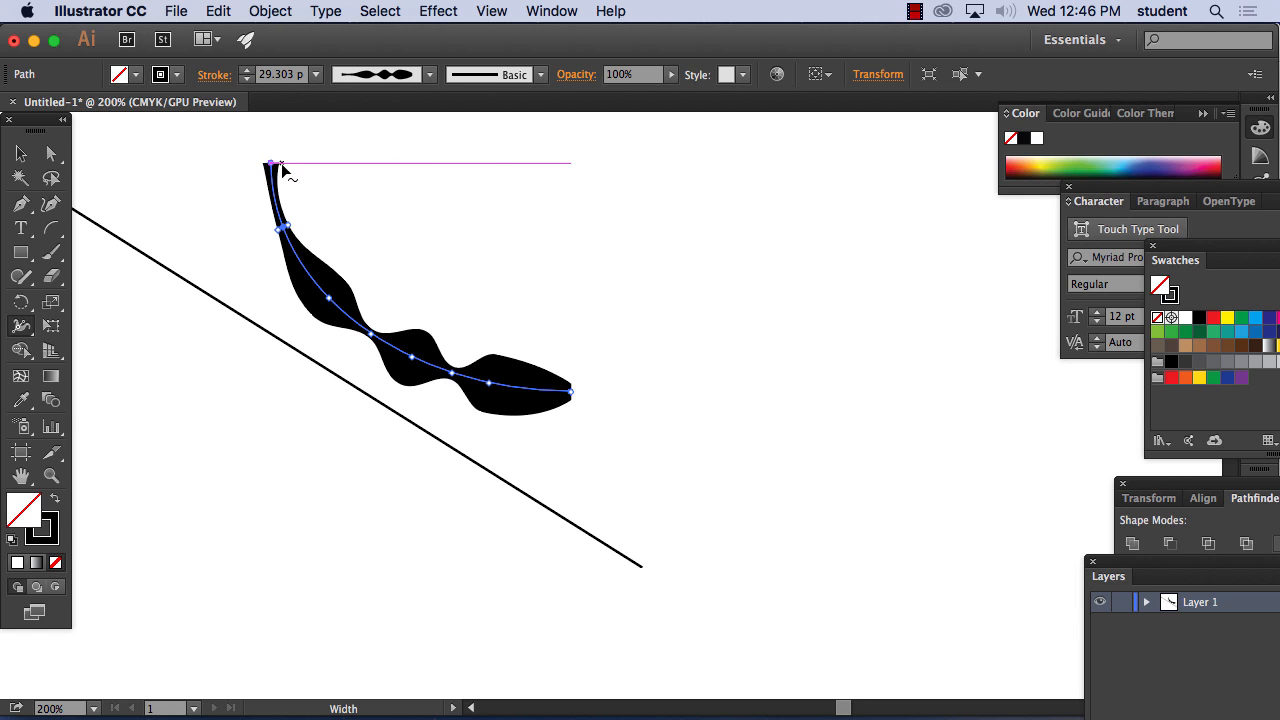
right_click(283, 169)
left_click(251, 157)
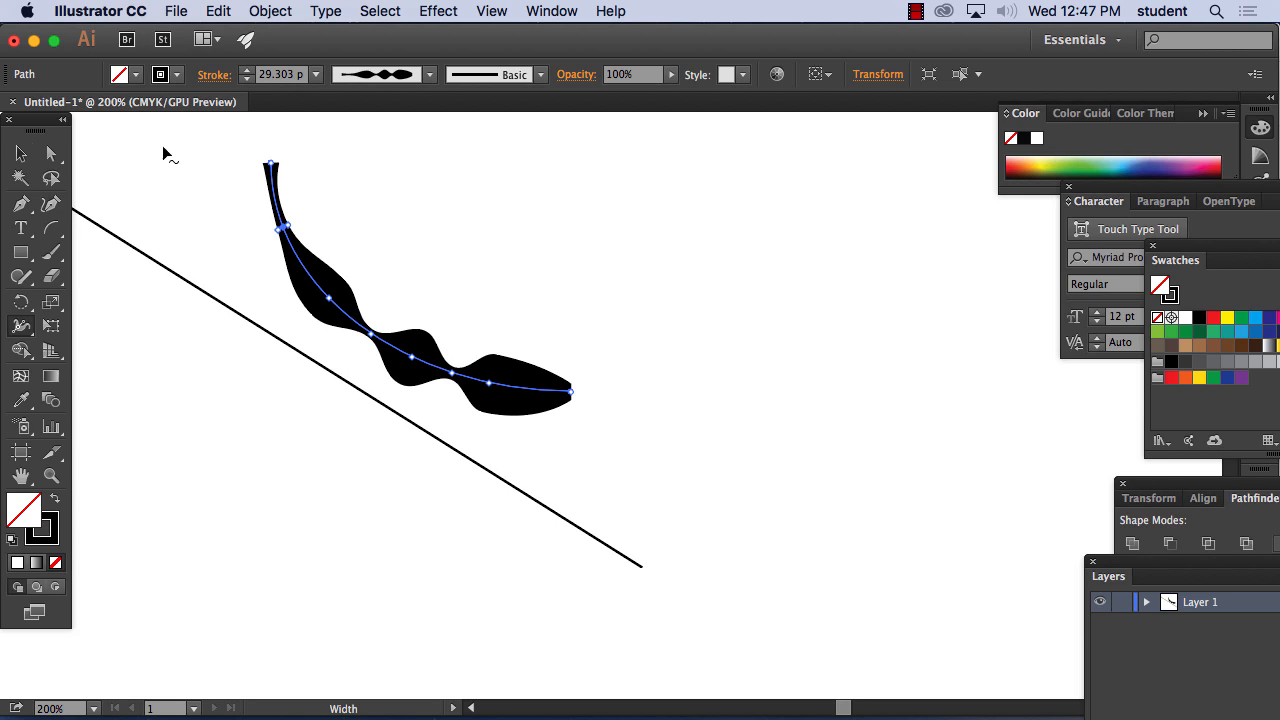
Move the arc away from the diagonal line and pull its lower endpoint to about X 7.26 in, Y 2.53 in with Direct Selection
left_click(51, 153)
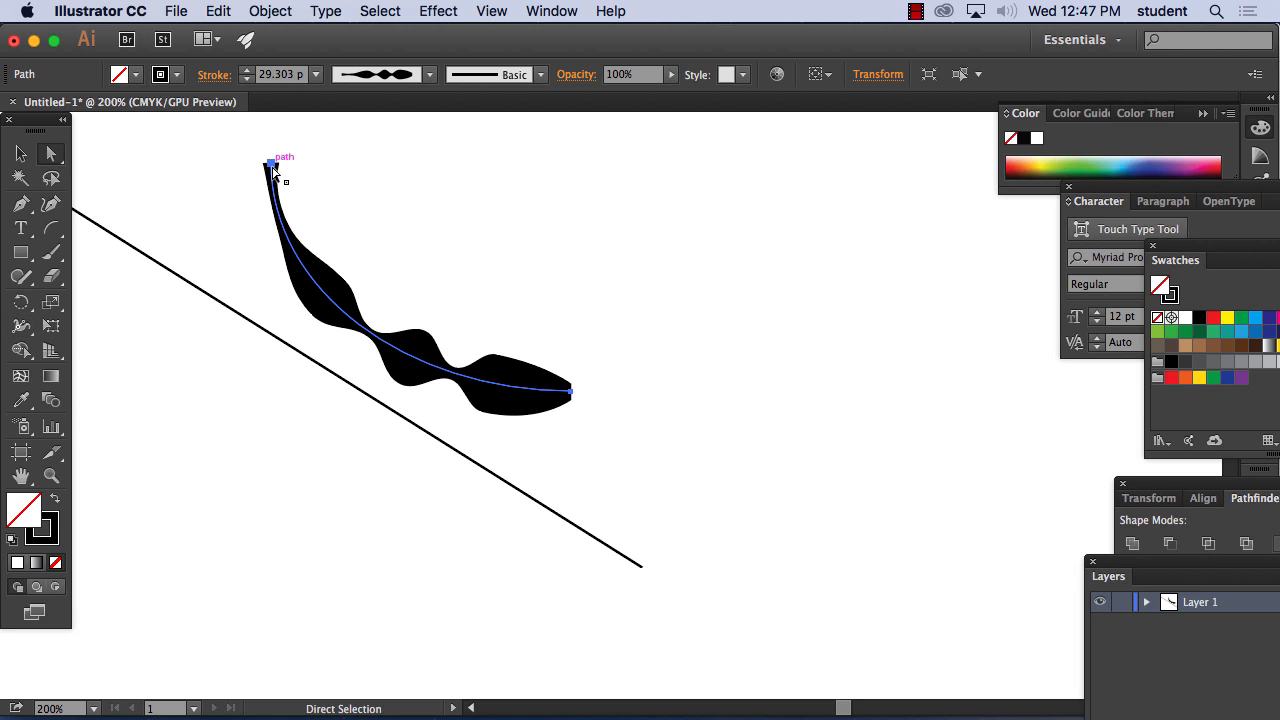
mouse_move(265, 160)
left_mouse_down()
mouse_move(329, 143)
mouse_move(477, 164)
left_mouse_up()
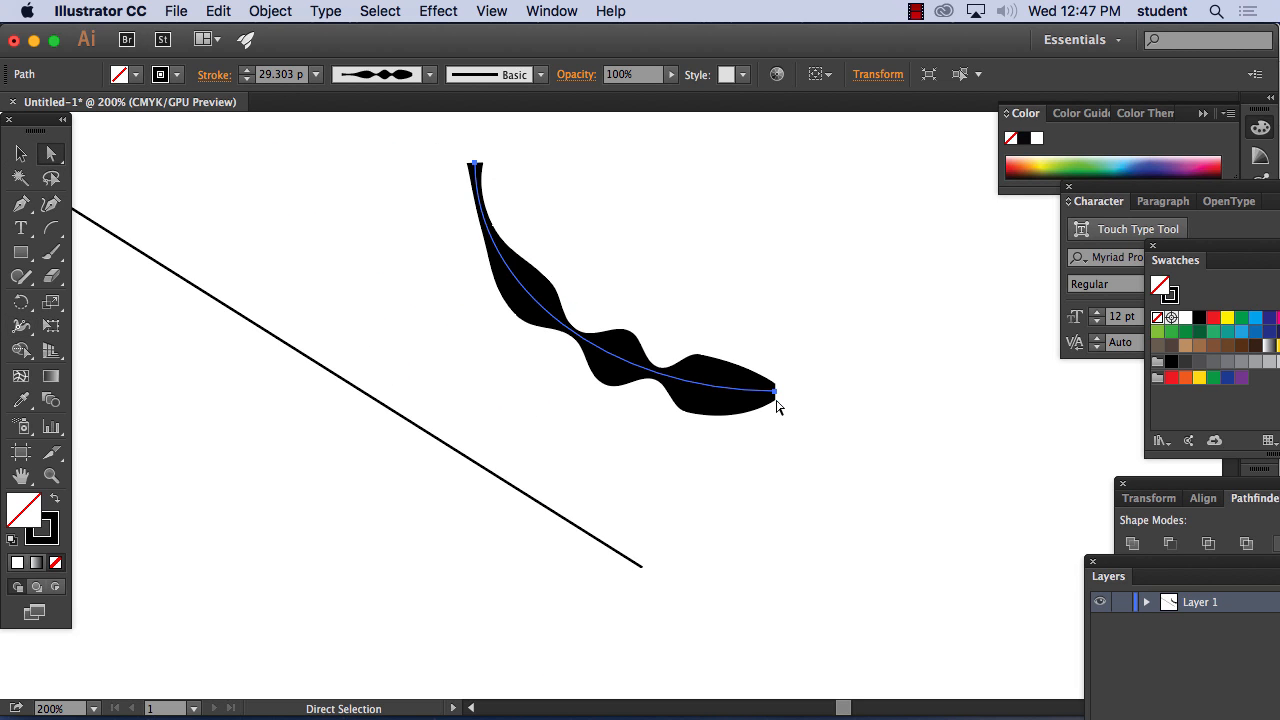
left_click_drag(776, 390, 804, 428)
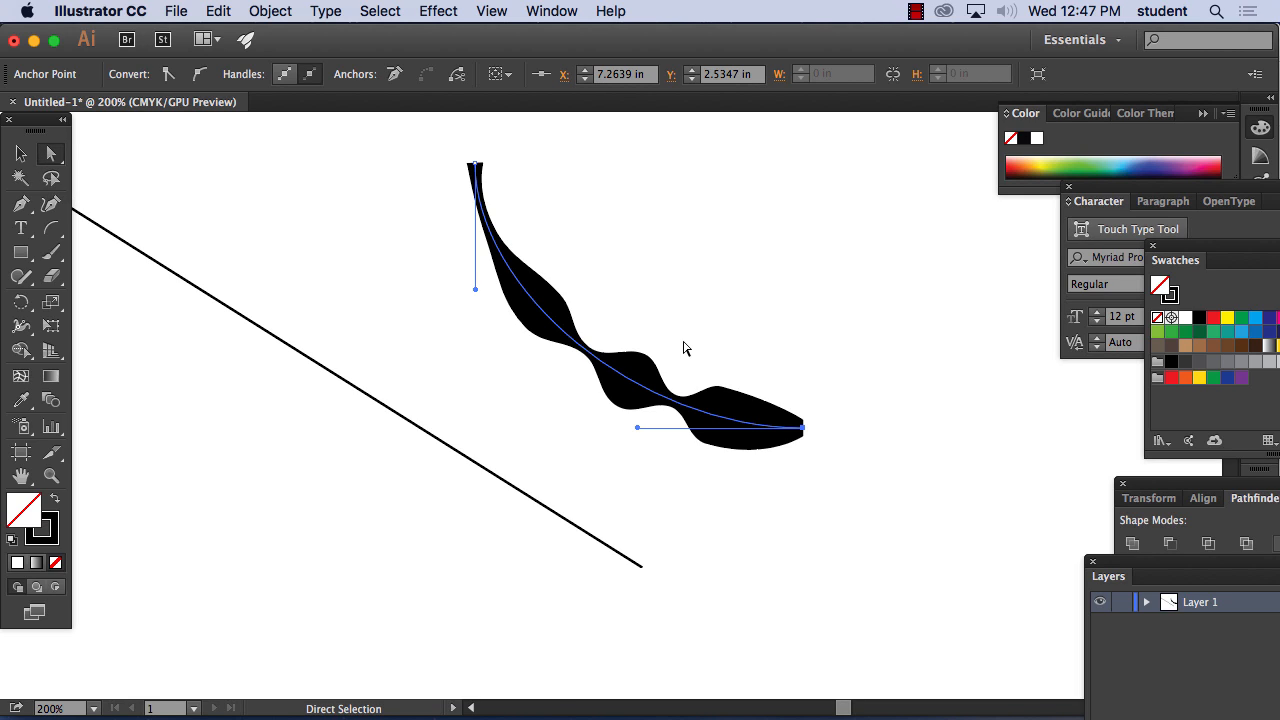
Bend the curve into an upward arch by its direction handles, raising the lower endpoint to about X 7.3 in, Y 1.61 in
left_click_drag(640, 430, 836, 410)
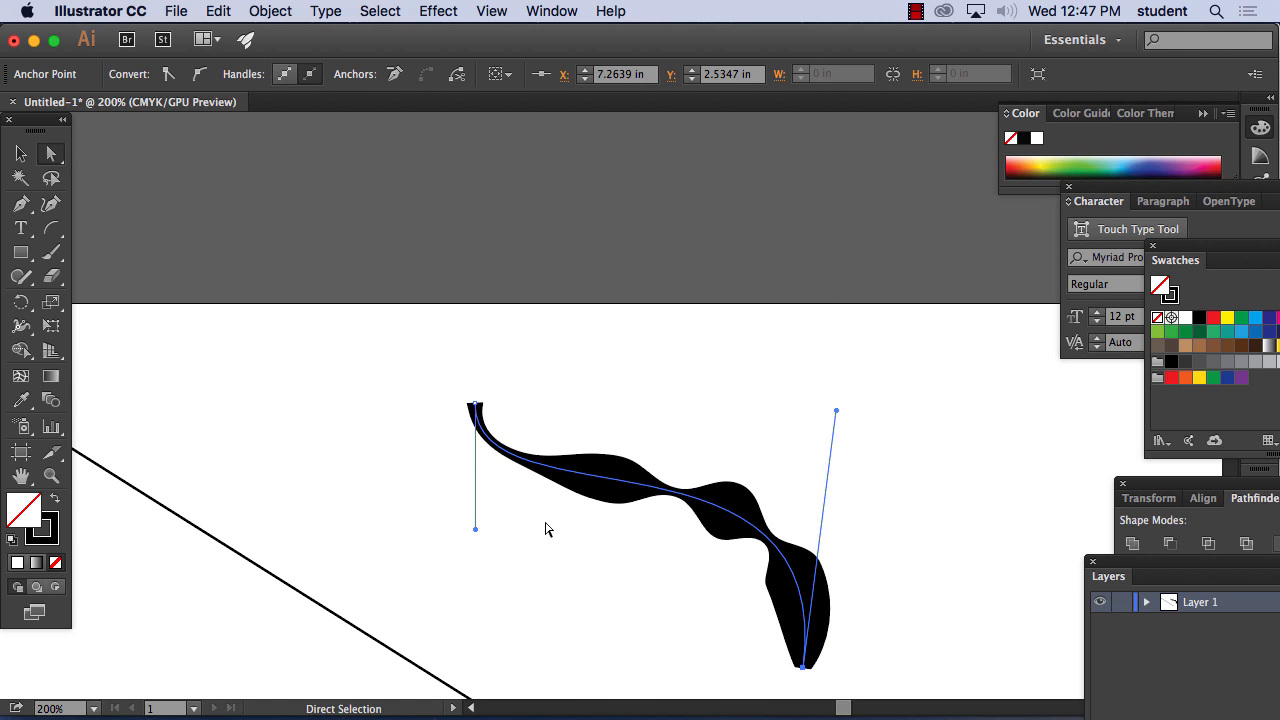
left_click_drag(475, 529, 391, 593)
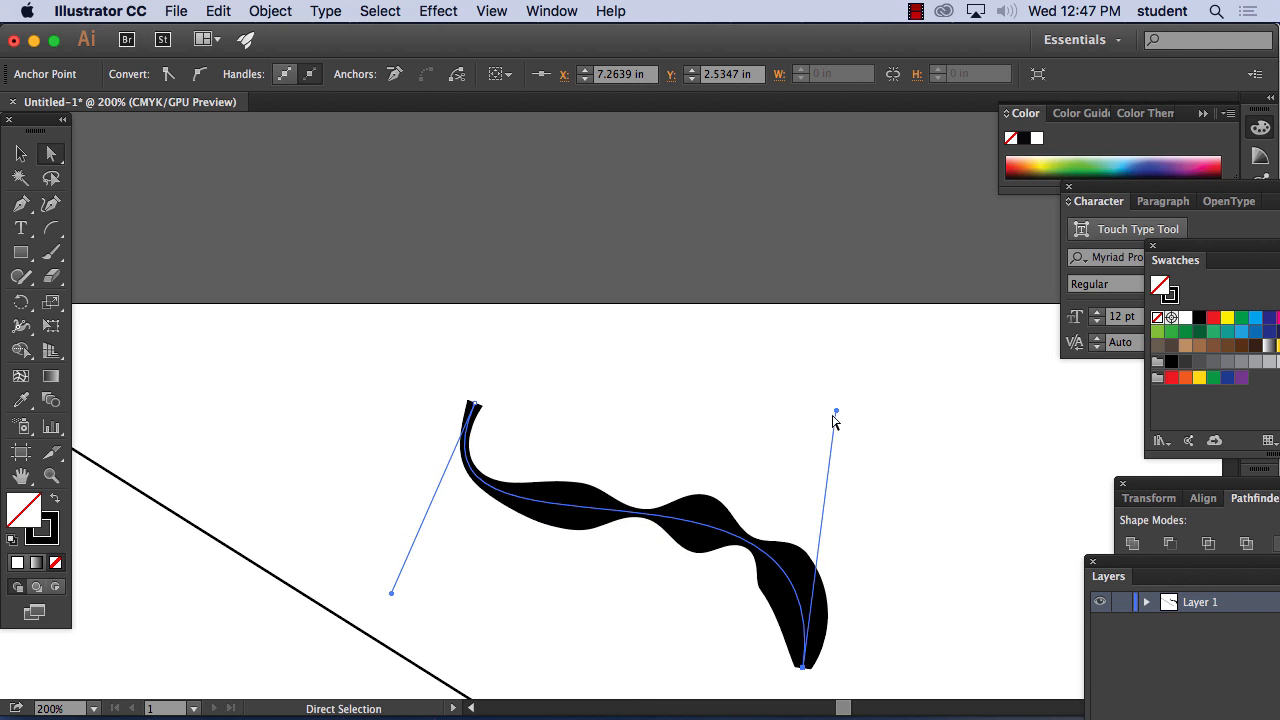
left_click_drag(836, 410, 803, 414)
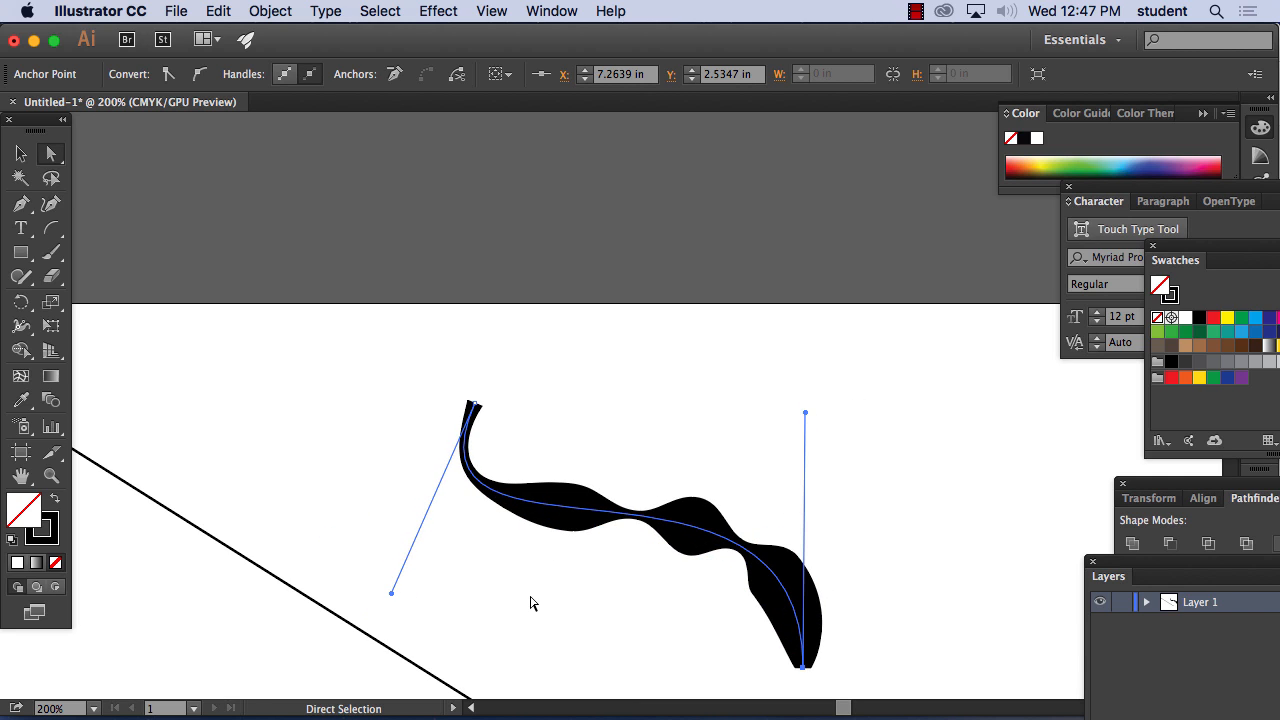
mouse_move(391, 593)
left_mouse_down()
mouse_move(486, 597)
mouse_move(643, 360)
mouse_move(391, 271)
mouse_move(486, 277)
mouse_move(560, 460)
mouse_move(351, 503)
mouse_move(458, 534)
left_mouse_up()
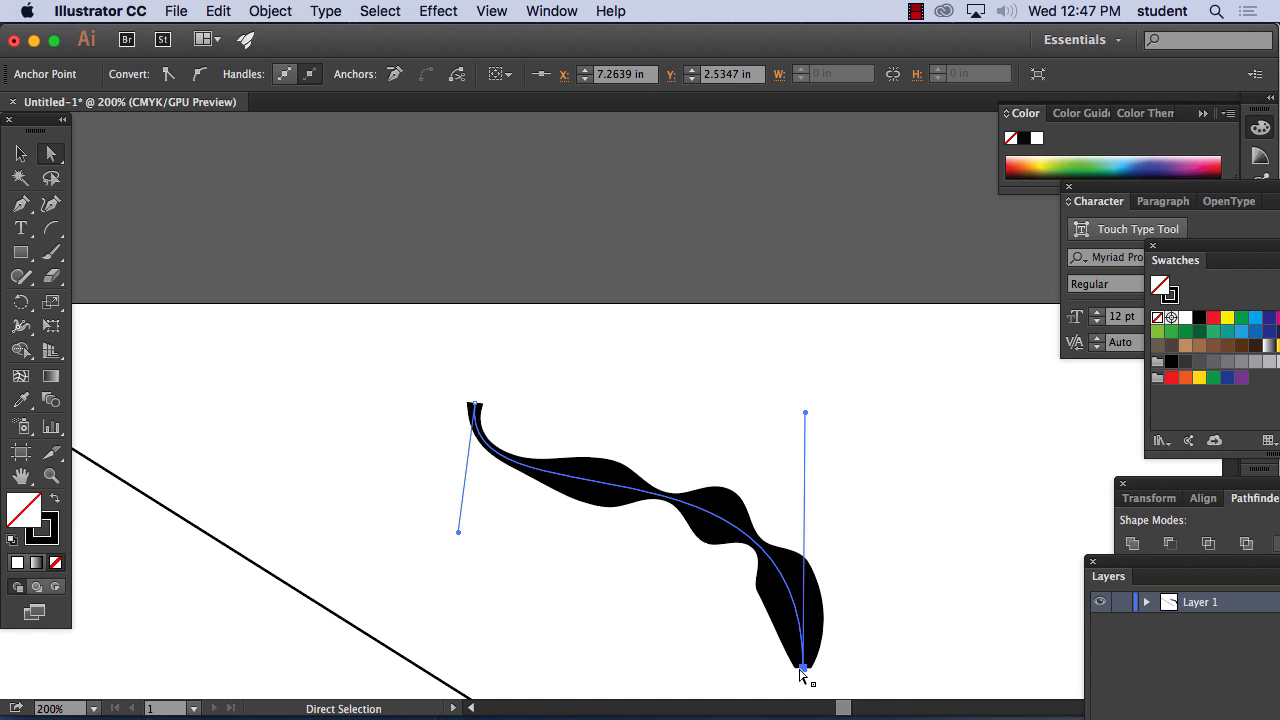
left_click_drag(804, 668, 797, 532)
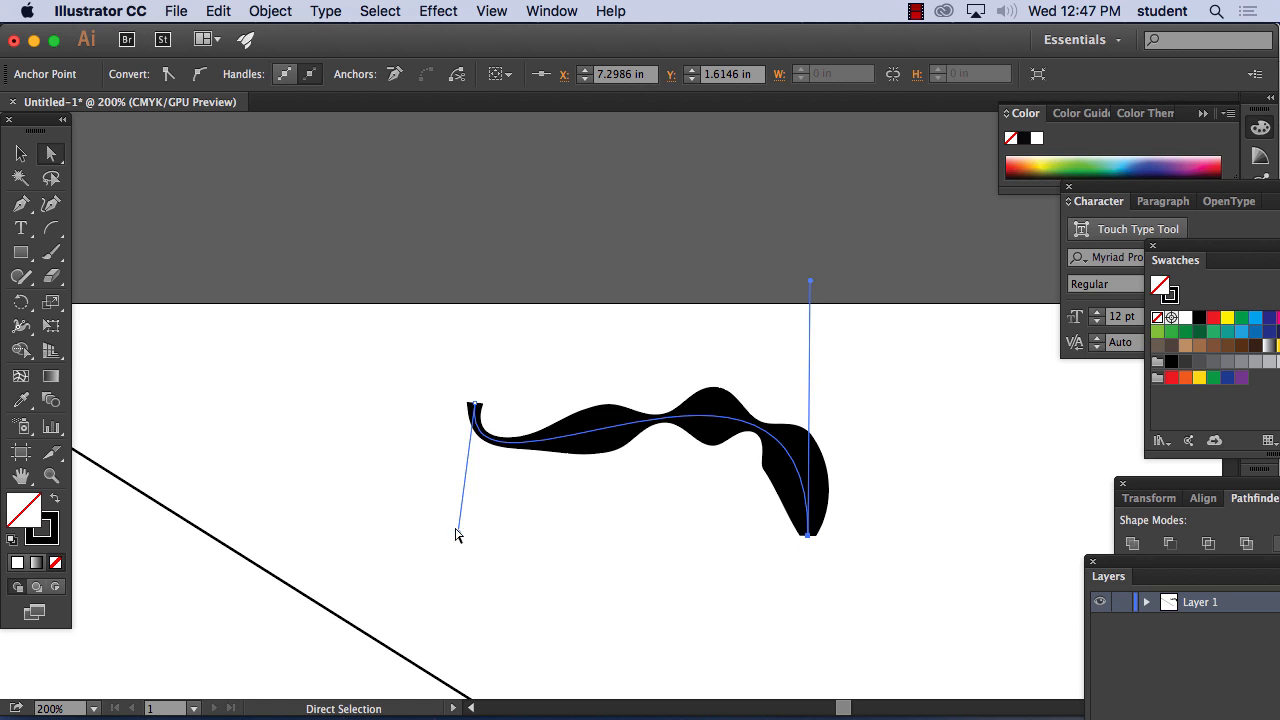
left_click(448, 527)
mouse_move(448, 520)
left_mouse_down()
mouse_move(446, 465)
mouse_move(617, 291)
mouse_move(331, 261)
mouse_move(332, 348)
left_mouse_up()
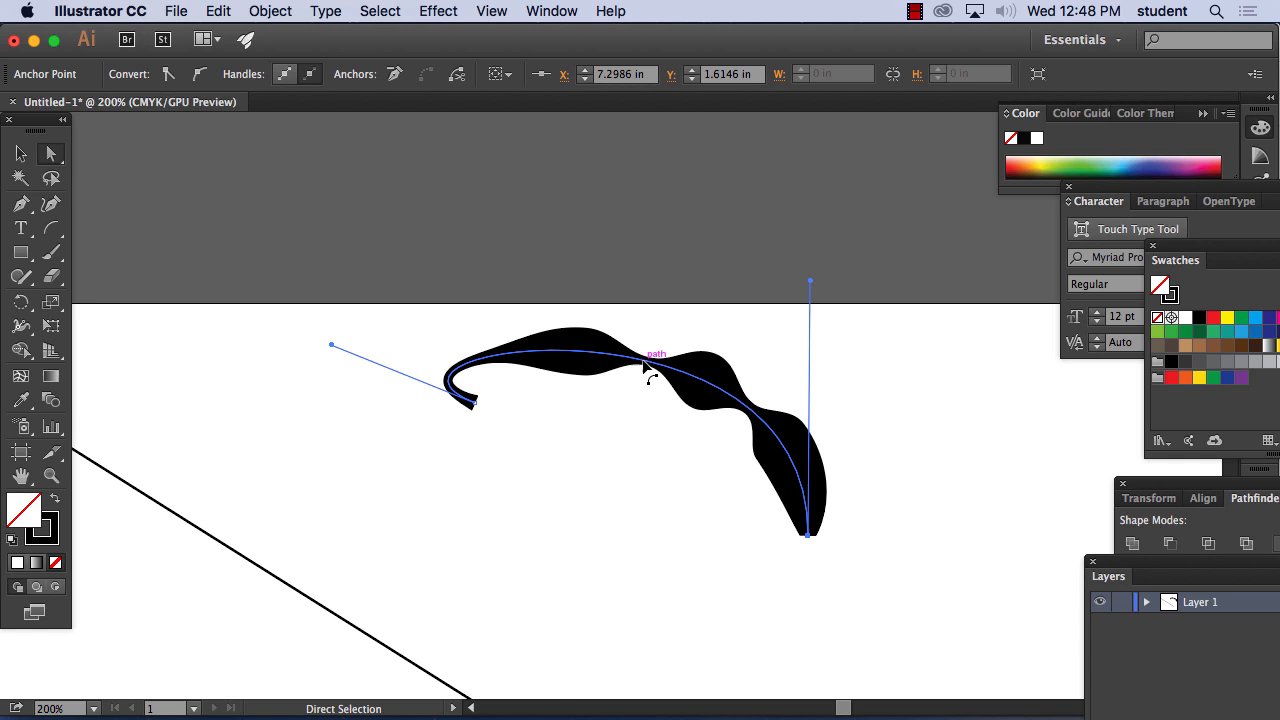
Delete the arc, the diagonal line and the remaining paths, and view the empty artboard at 100%
key("Delete")
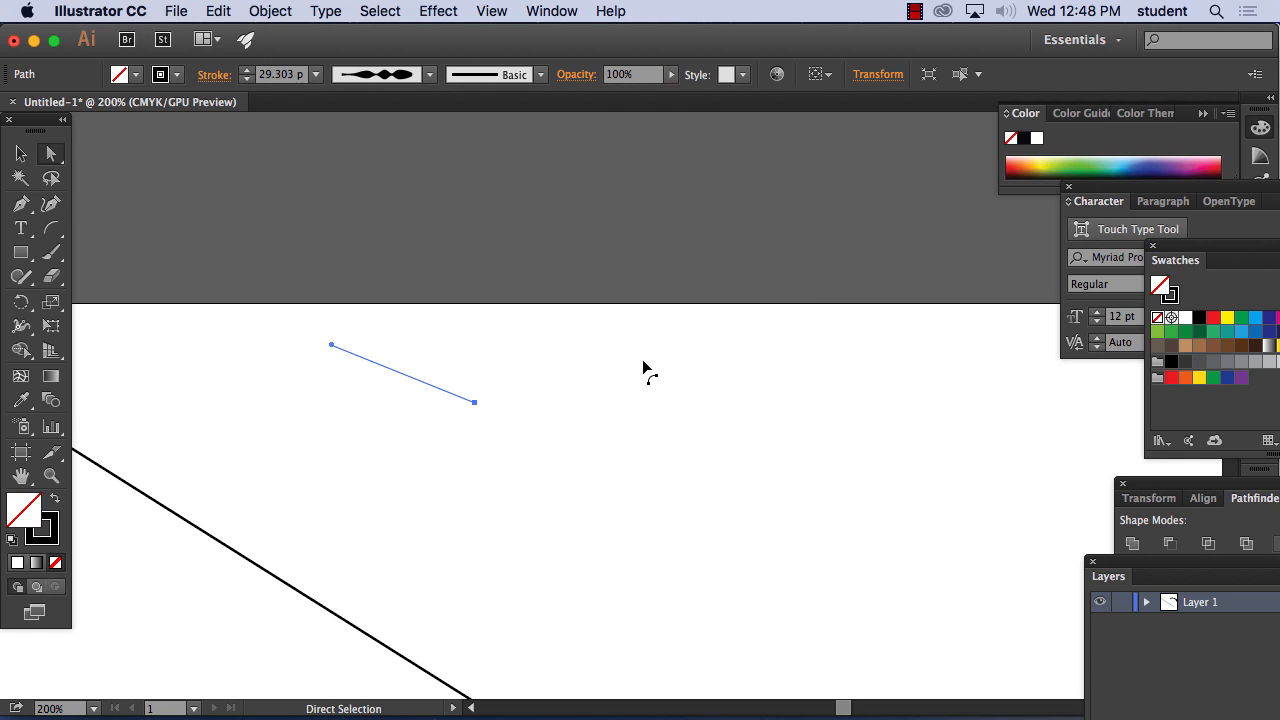
key("Delete")
left_click(303, 595)
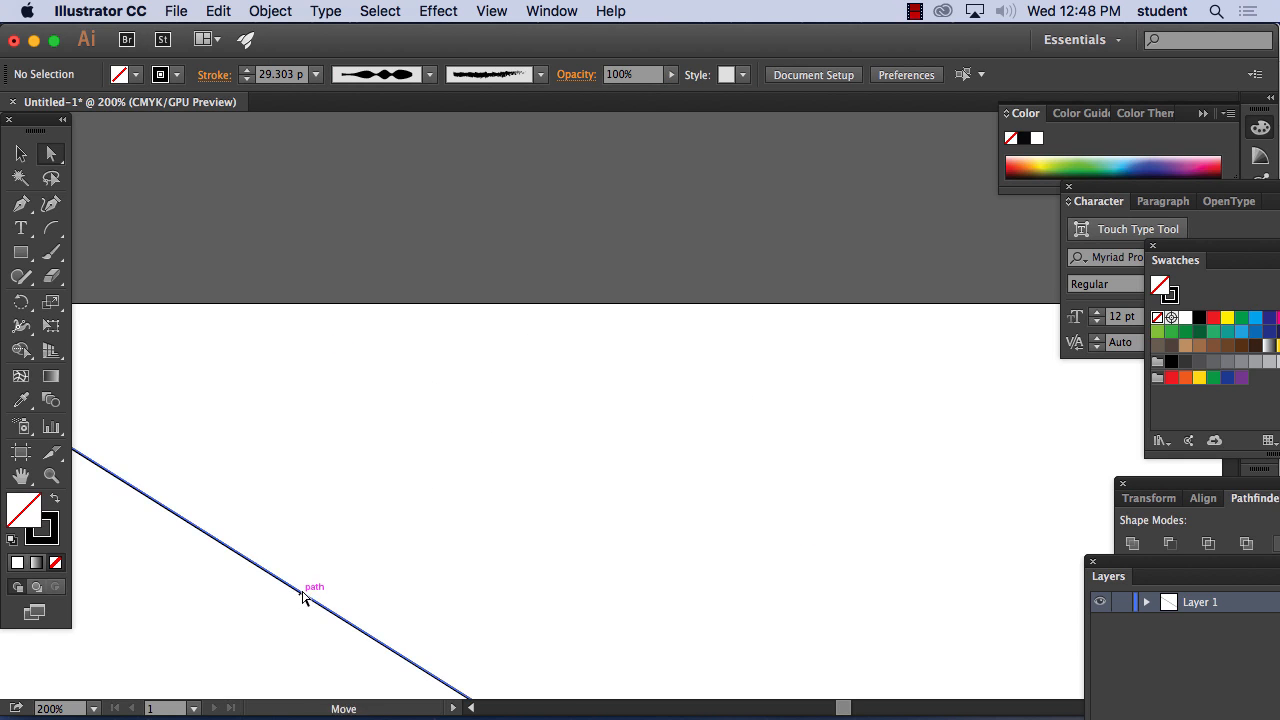
key("Delete")
key("super+minus")
key("super+minus")
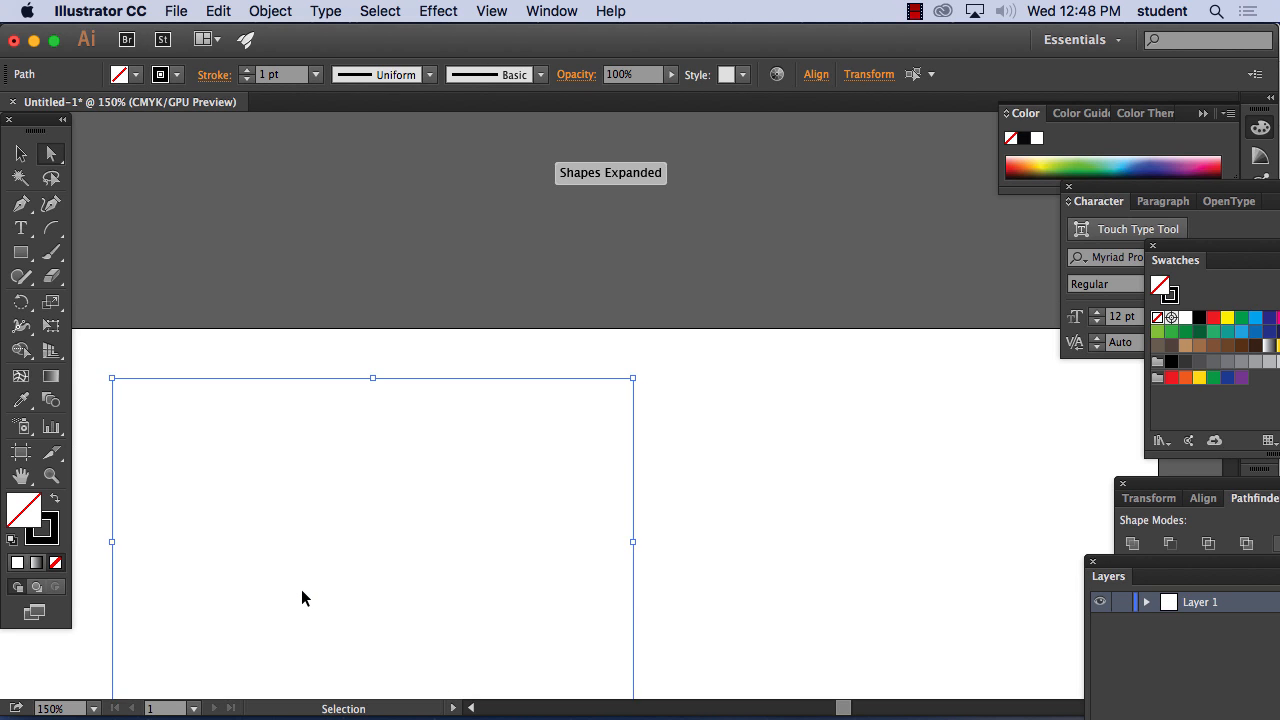
left_click_drag(237, 380, 674, 675)
key("Delete")
left_click_drag(497, 481, 415, 243)
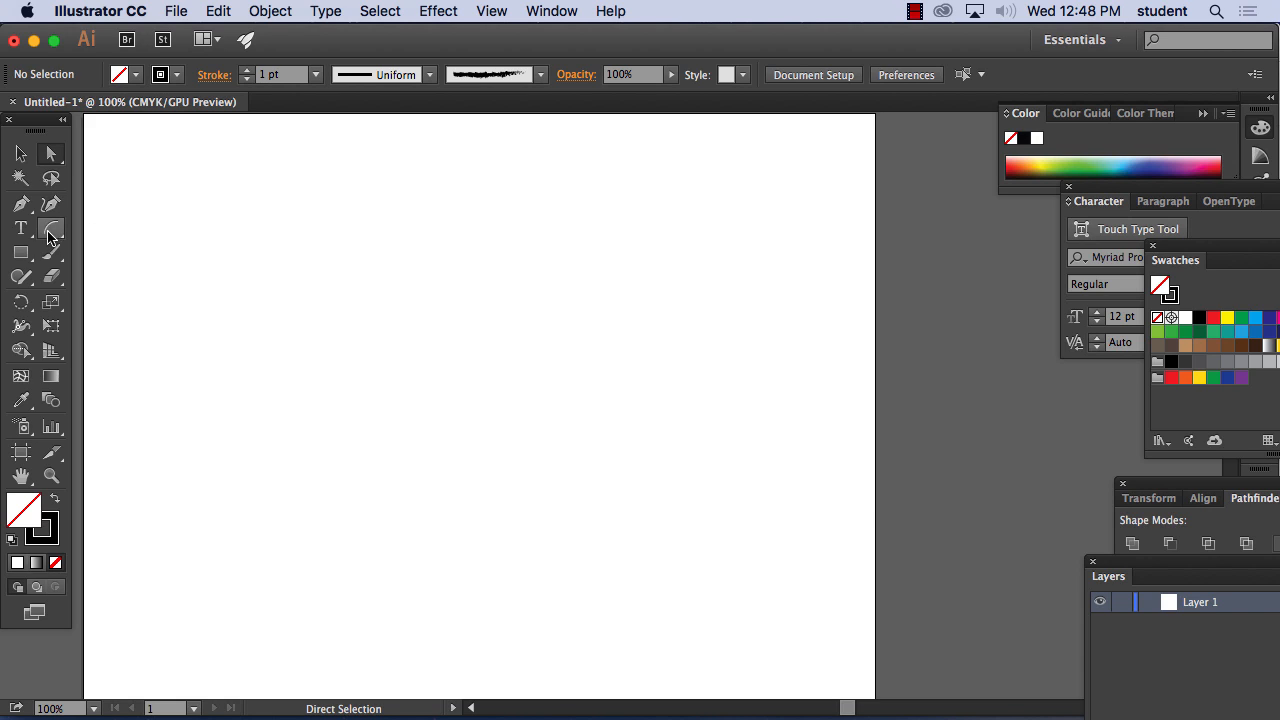
Draw a closed freehand shape with the Pencil tool in the artboard's upper-left area, then delete it
left_click_drag(52, 228, 141, 225)
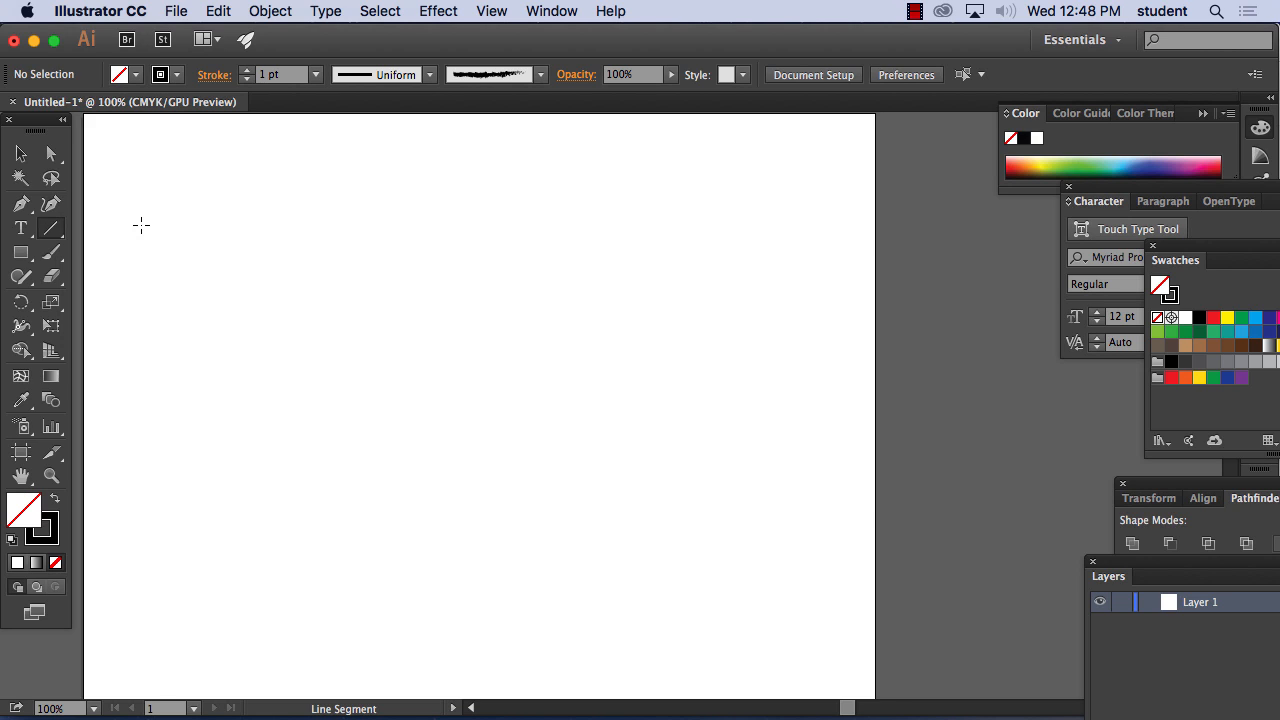
left_click(22, 255)
left_click(22, 277)
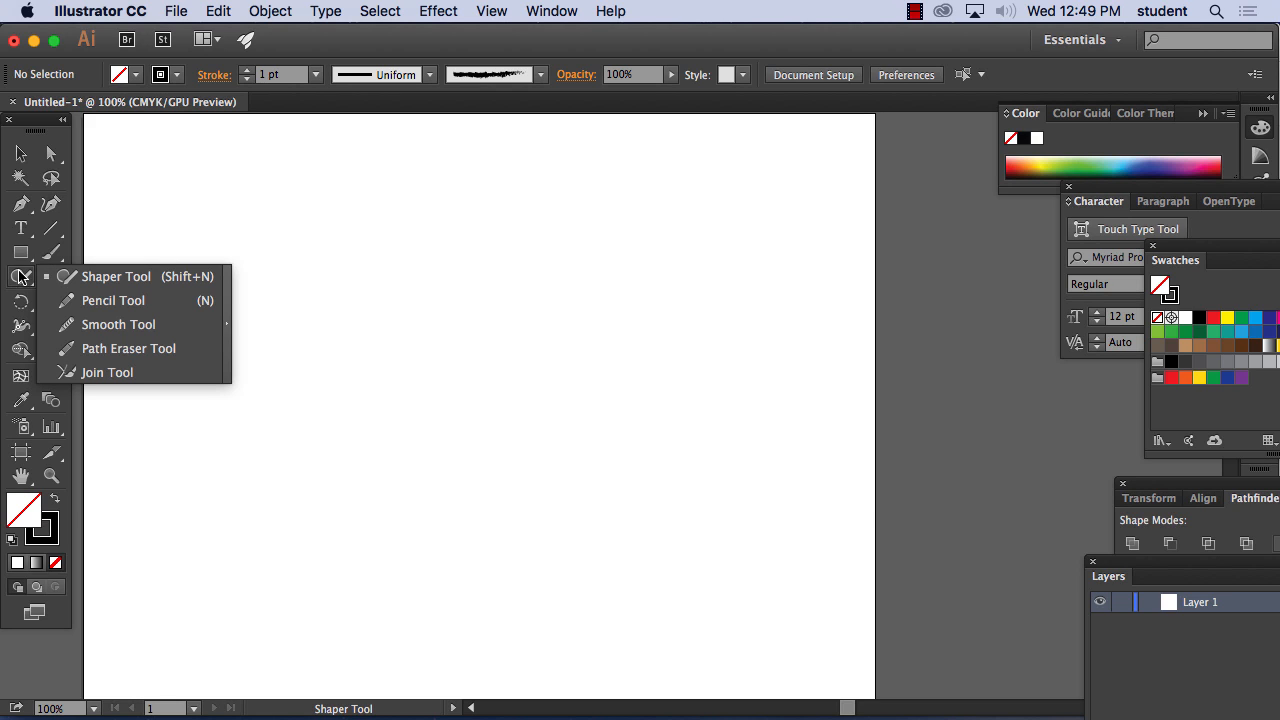
left_click(95, 301)
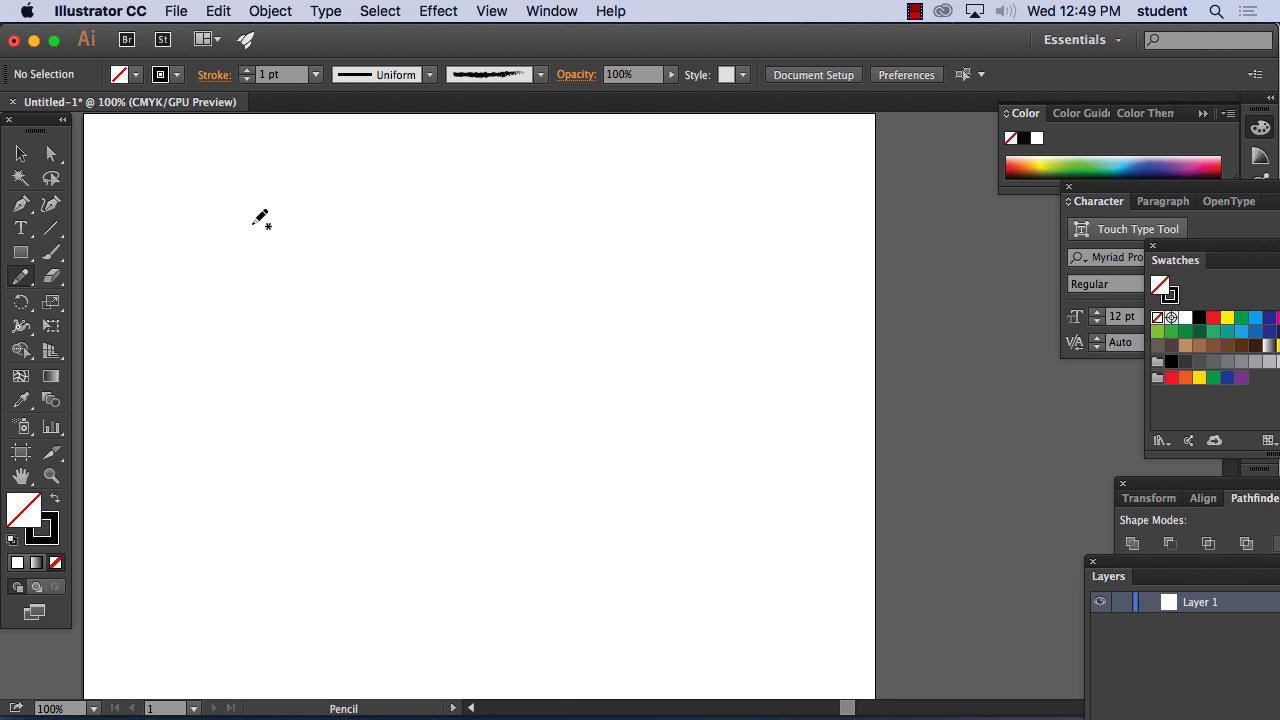
mouse_move(253, 232)
left_mouse_down()
mouse_move(339, 183)
mouse_move(421, 393)
mouse_move(257, 238)
left_mouse_up()
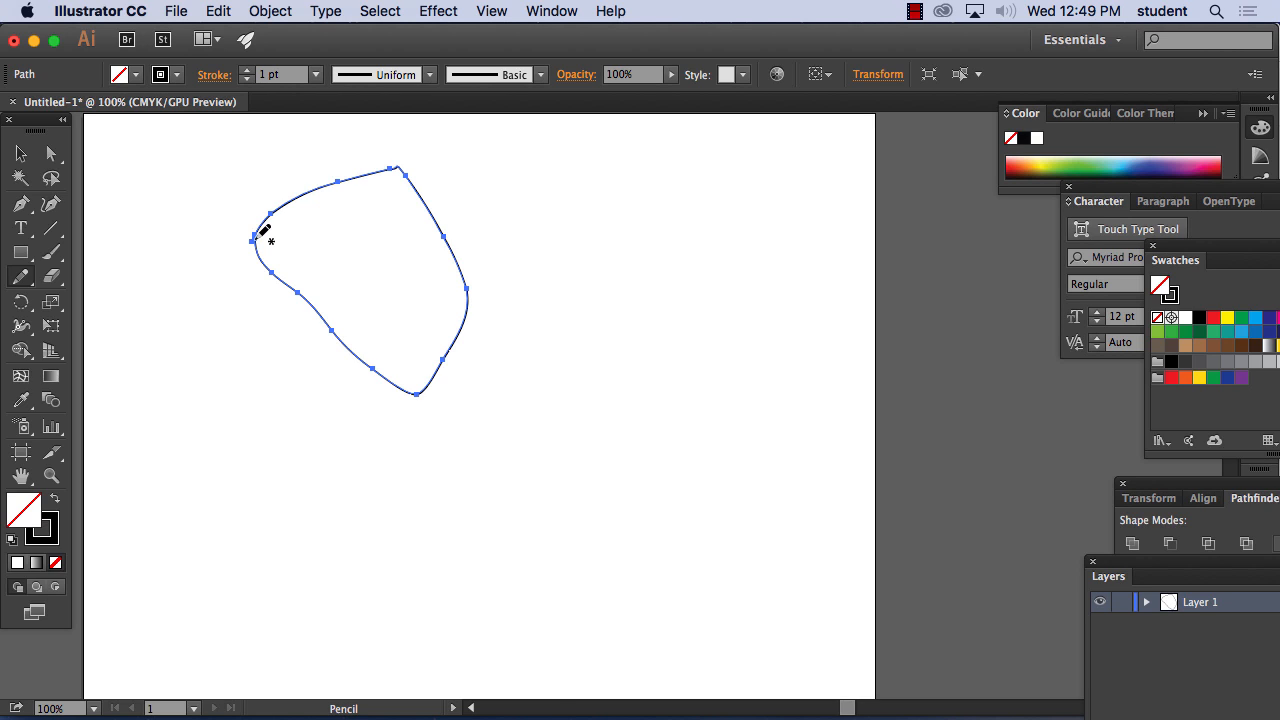
key("Delete")
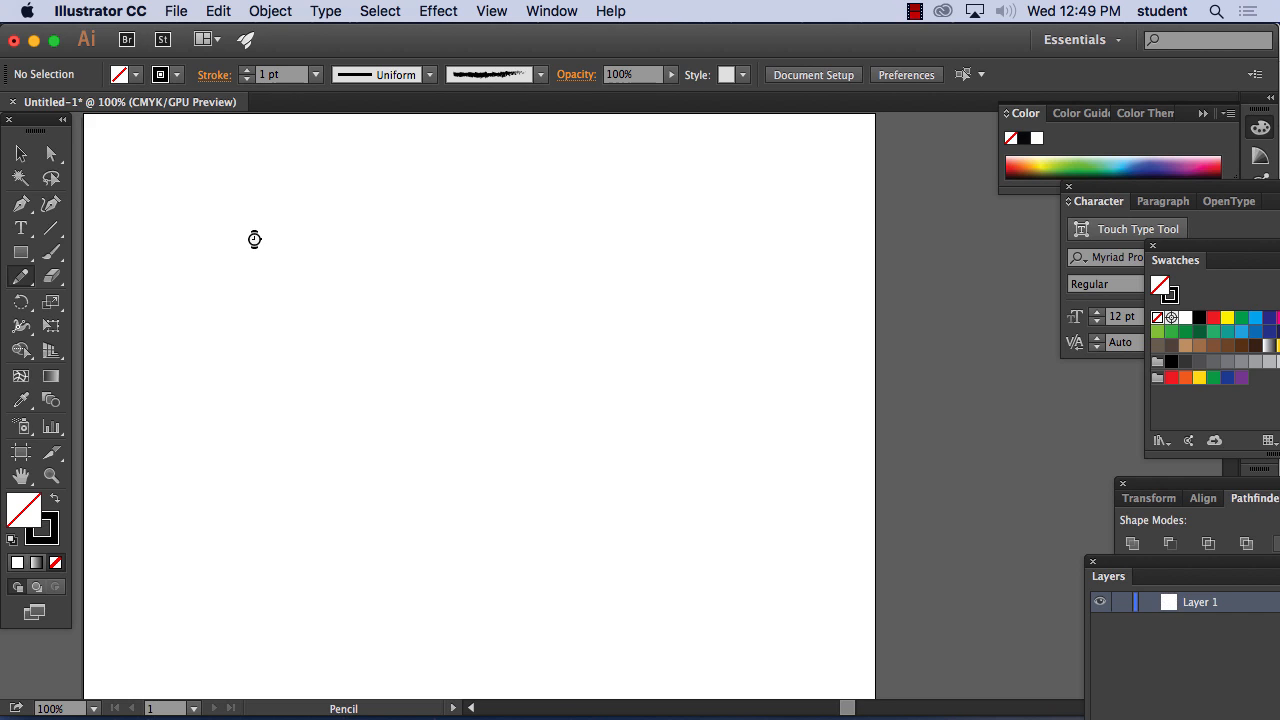
Configure the Pencil tool with fidelity one notch short of Smooth, and turn off Fill new pencil strokes and Keep selected
double_click(23, 279)
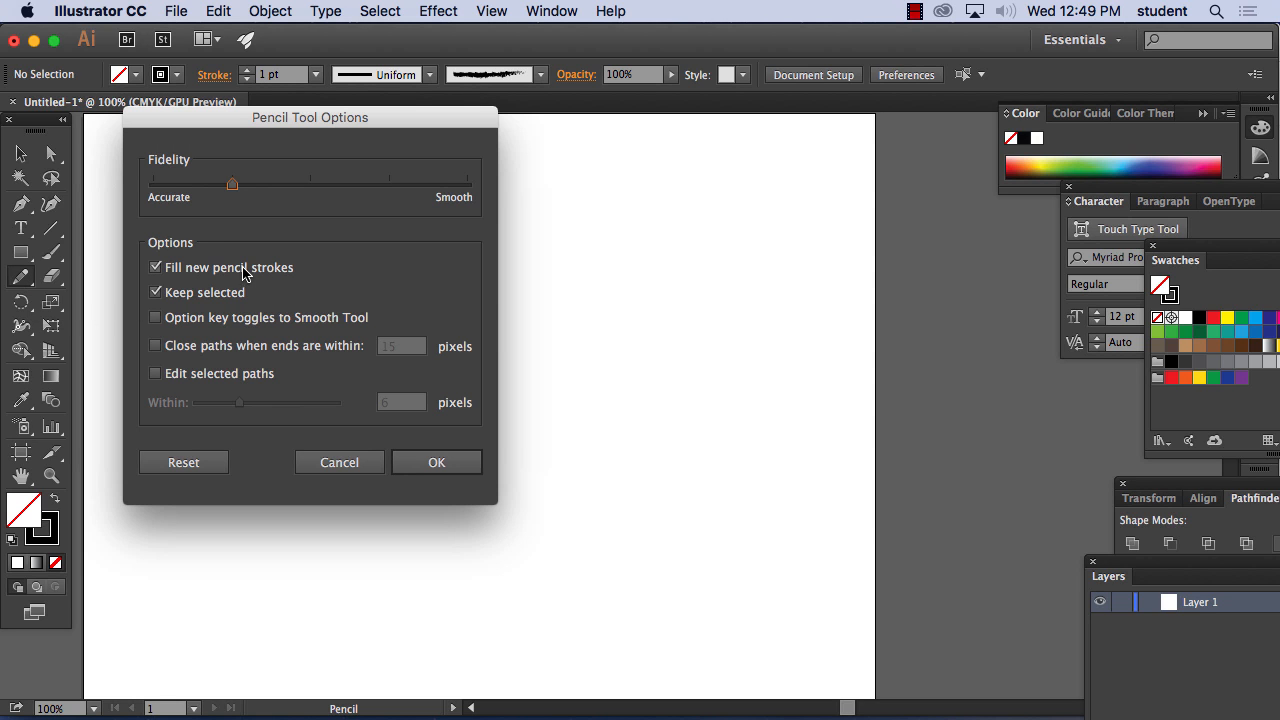
left_click(155, 268)
left_click_drag(232, 191, 390, 192)
left_click_drag(390, 190, 177, 192)
left_click(400, 188)
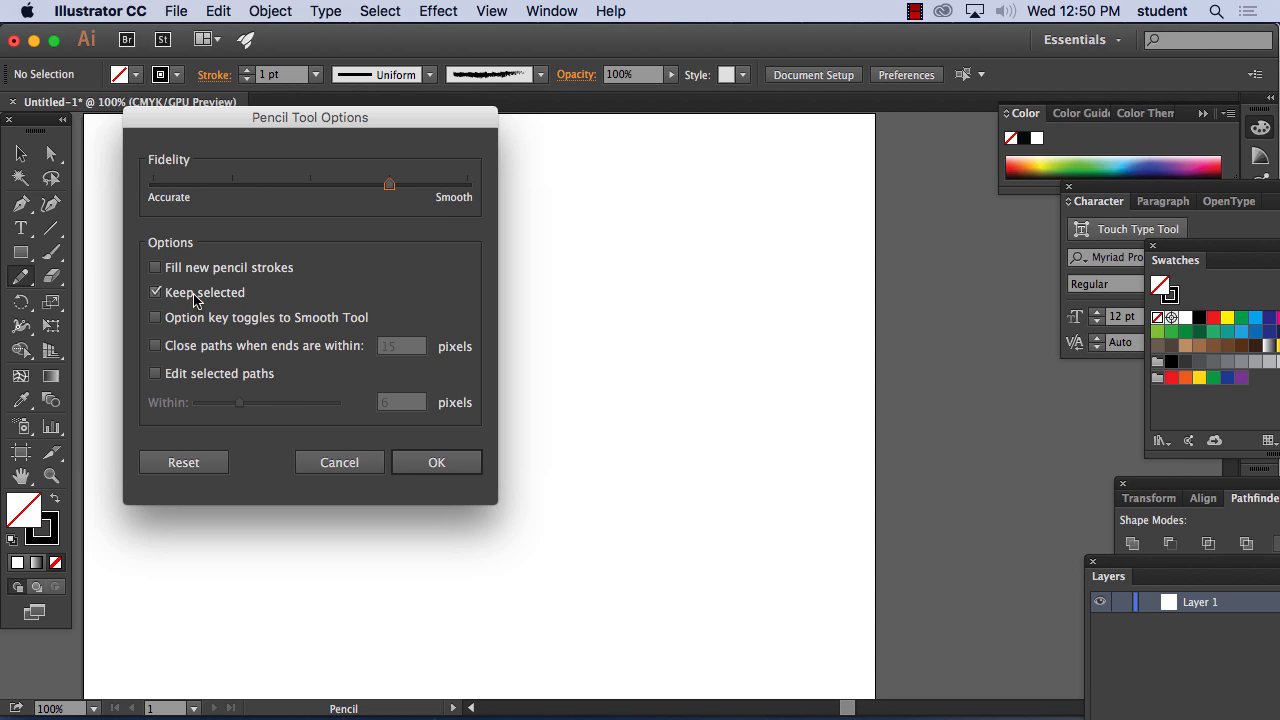
left_click(155, 293)
left_click(446, 465)
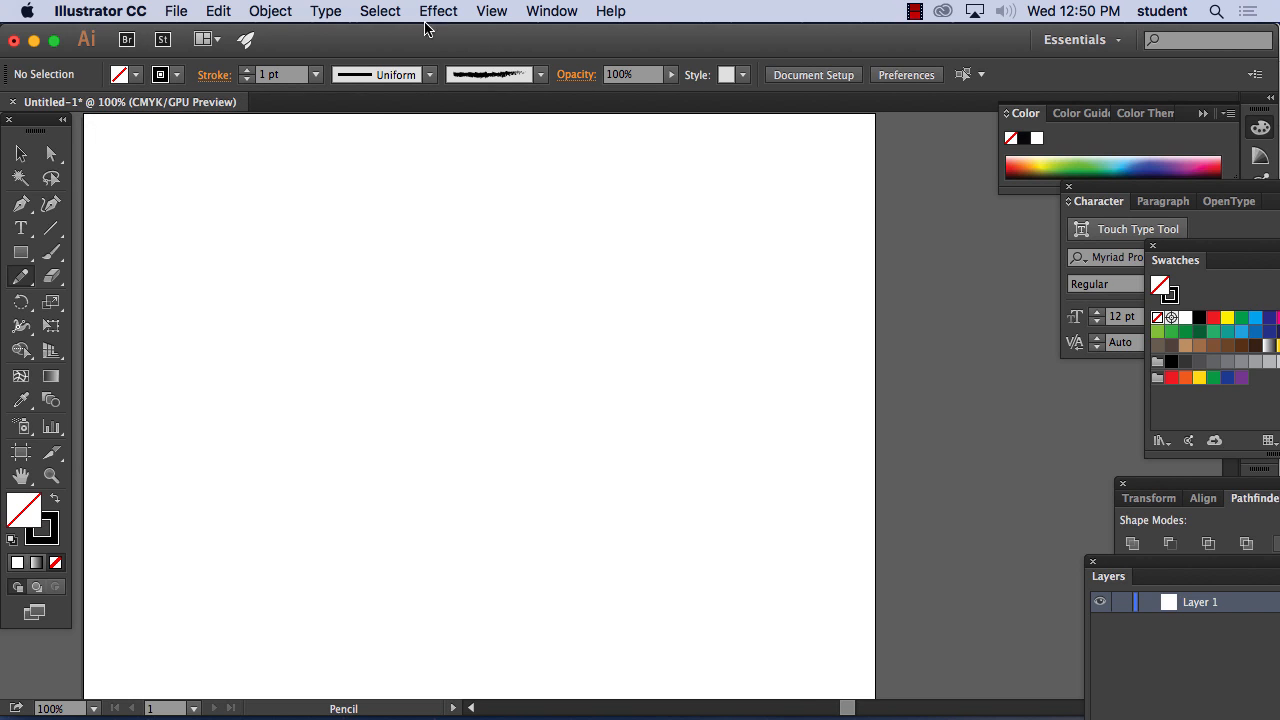
Set the stroke weight to 7 pt and draw two freehand heart-like outlines side by side with the Pencil tool
left_click(316, 75)
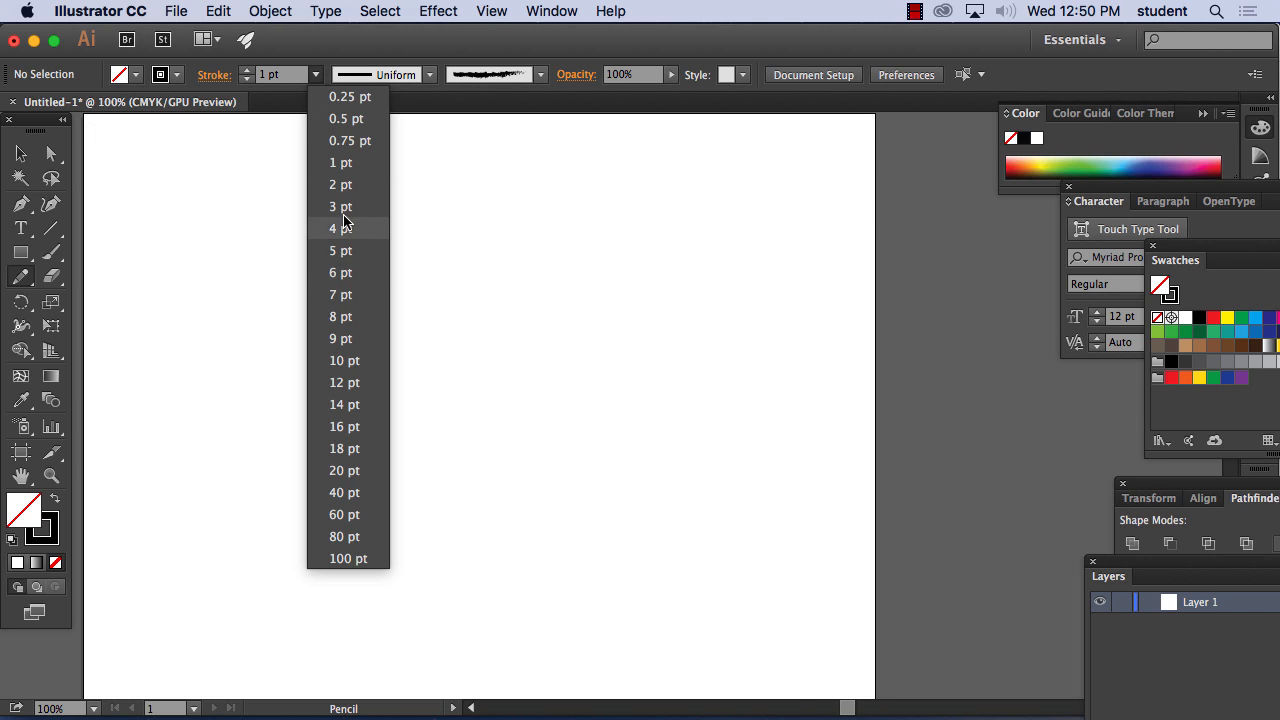
left_click(341, 295)
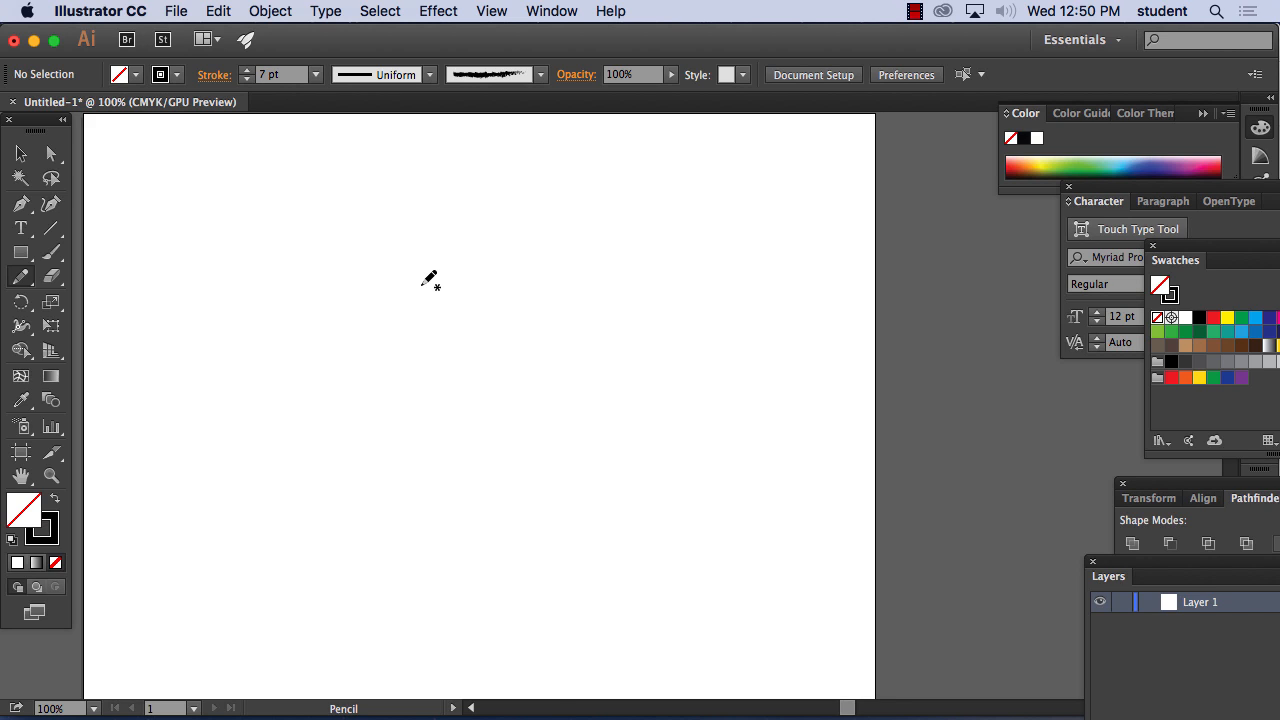
mouse_move(413, 320)
left_mouse_down()
mouse_move(439, 265)
mouse_move(502, 263)
mouse_move(523, 386)
mouse_move(484, 490)
mouse_move(407, 489)
mouse_move(341, 422)
mouse_move(326, 306)
mouse_move(353, 268)
mouse_move(410, 322)
left_mouse_up()
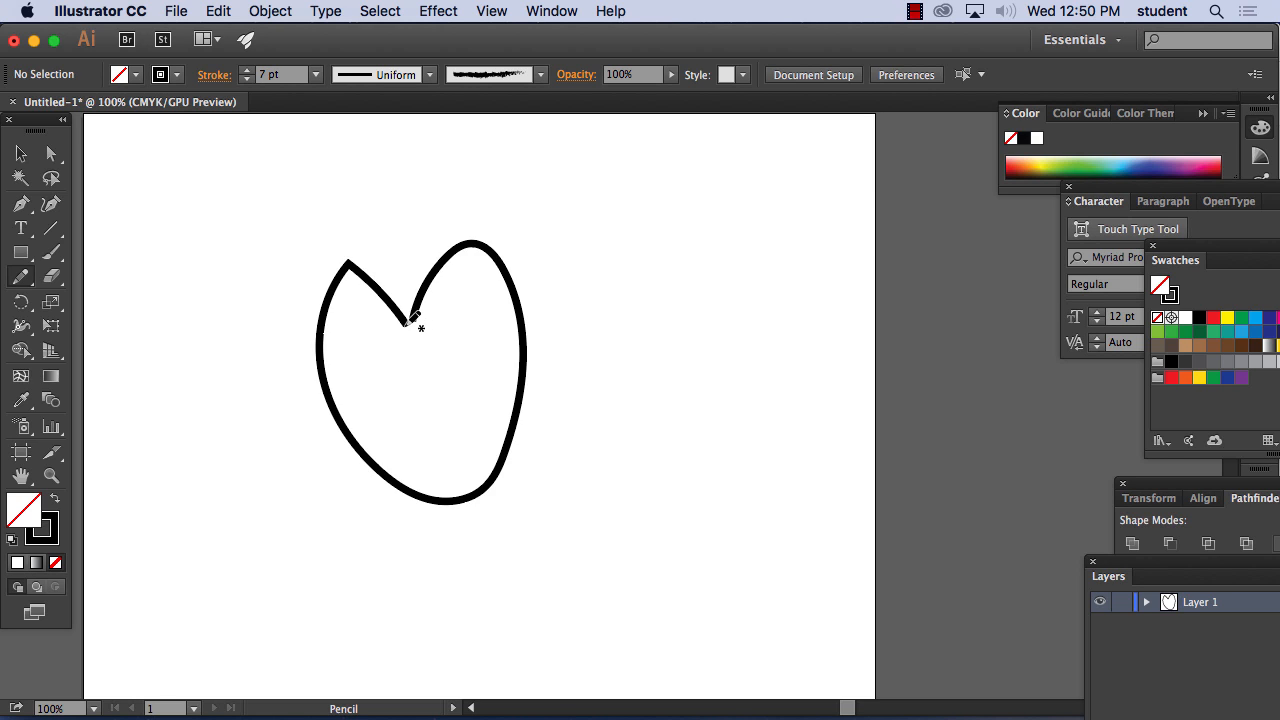
mouse_move(240, 274)
left_mouse_down()
mouse_move(184, 214)
mouse_move(123, 318)
mouse_move(206, 384)
mouse_move(292, 274)
mouse_move(266, 245)
mouse_move(232, 286)
left_mouse_up()
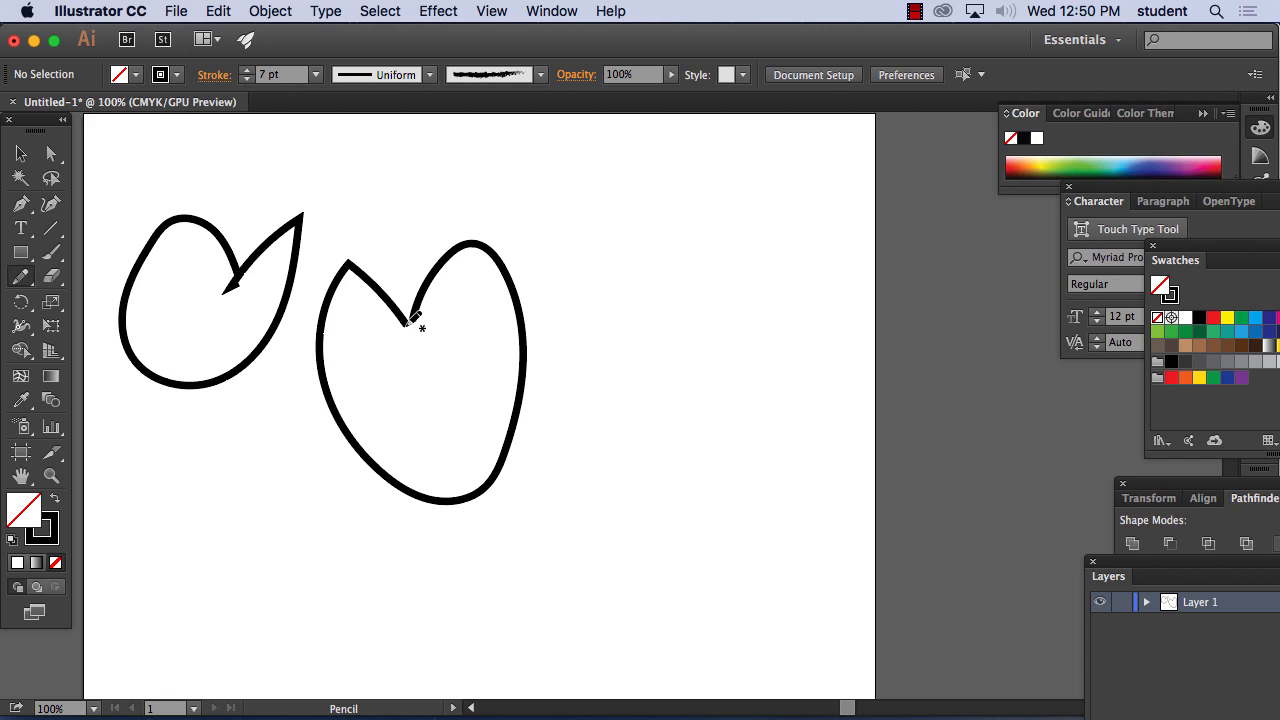
Select the larger heart-like outline near the artboard's centre and open the Stroke panel for it
key("super+equal")
key("super+equal")
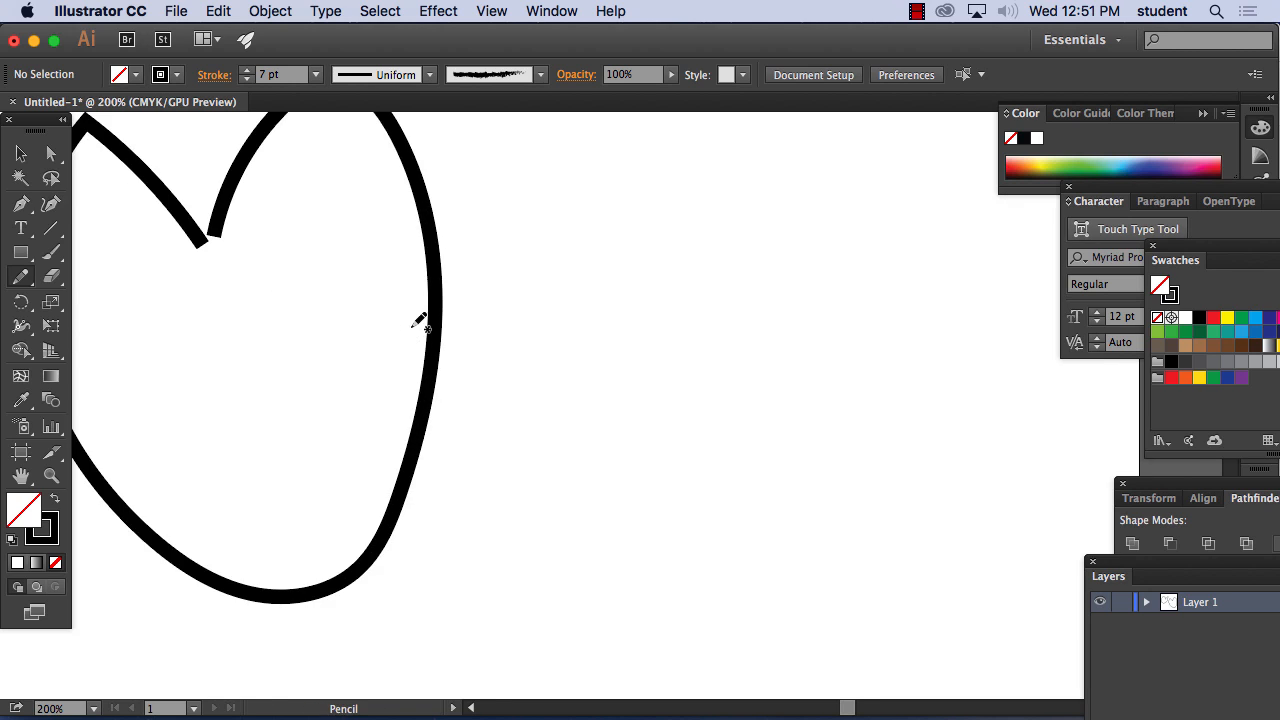
left_click_drag(236, 231, 330, 366)
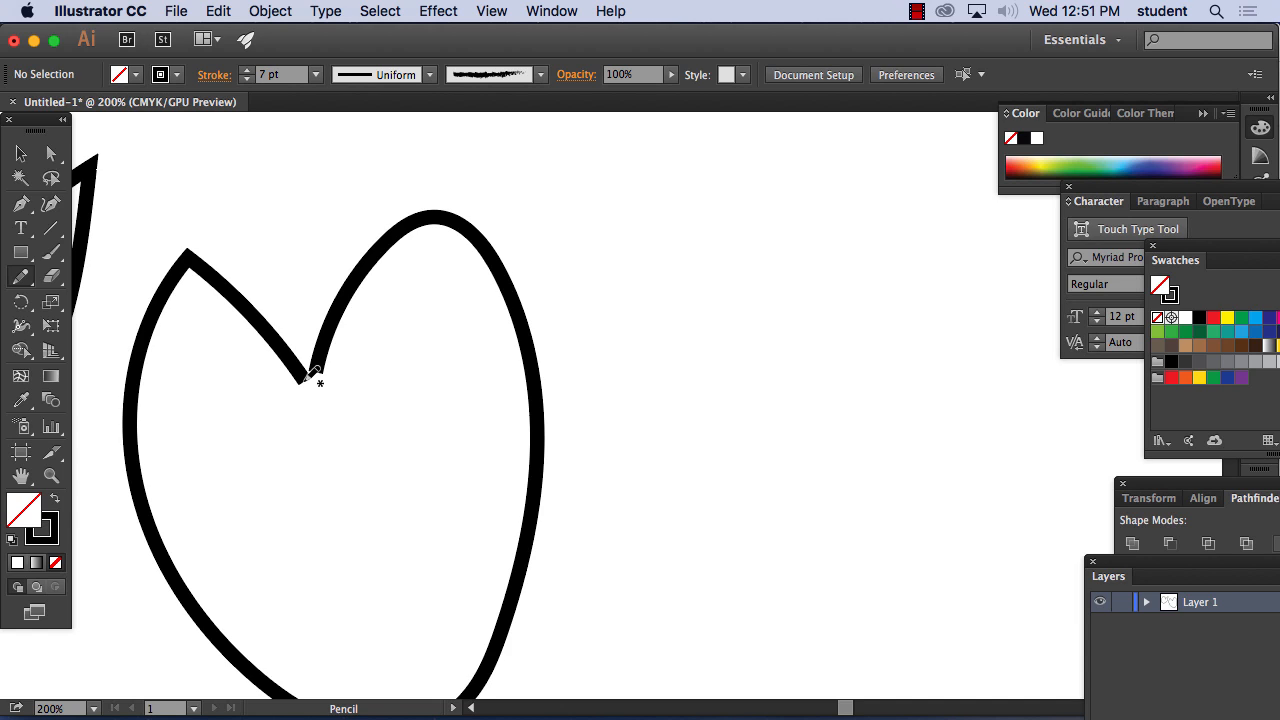
key("v")
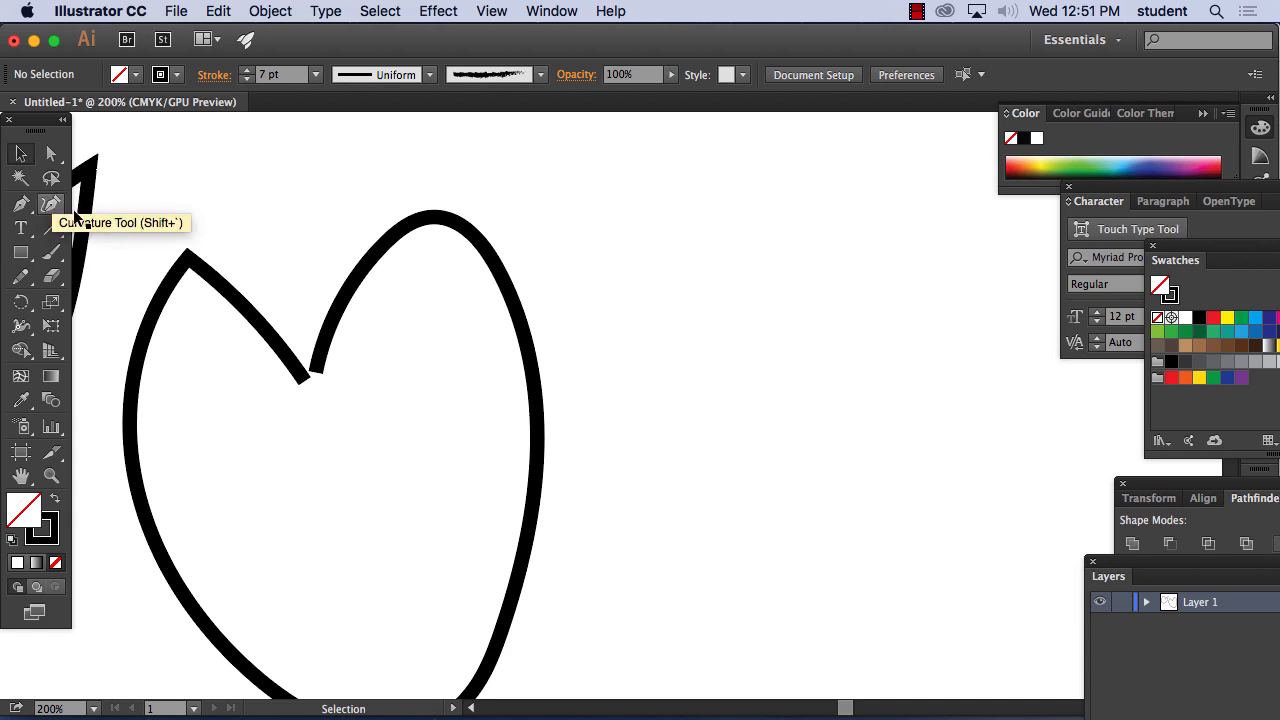
left_click(252, 315)
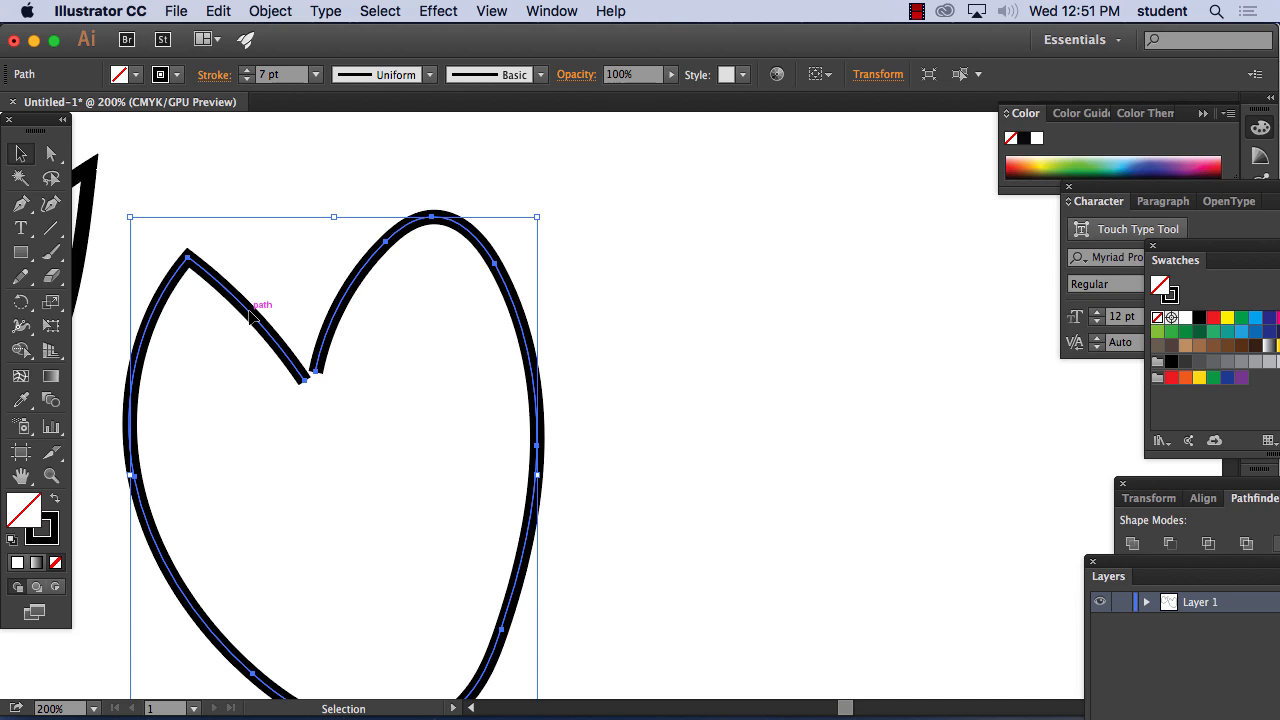
left_click(560, 11)
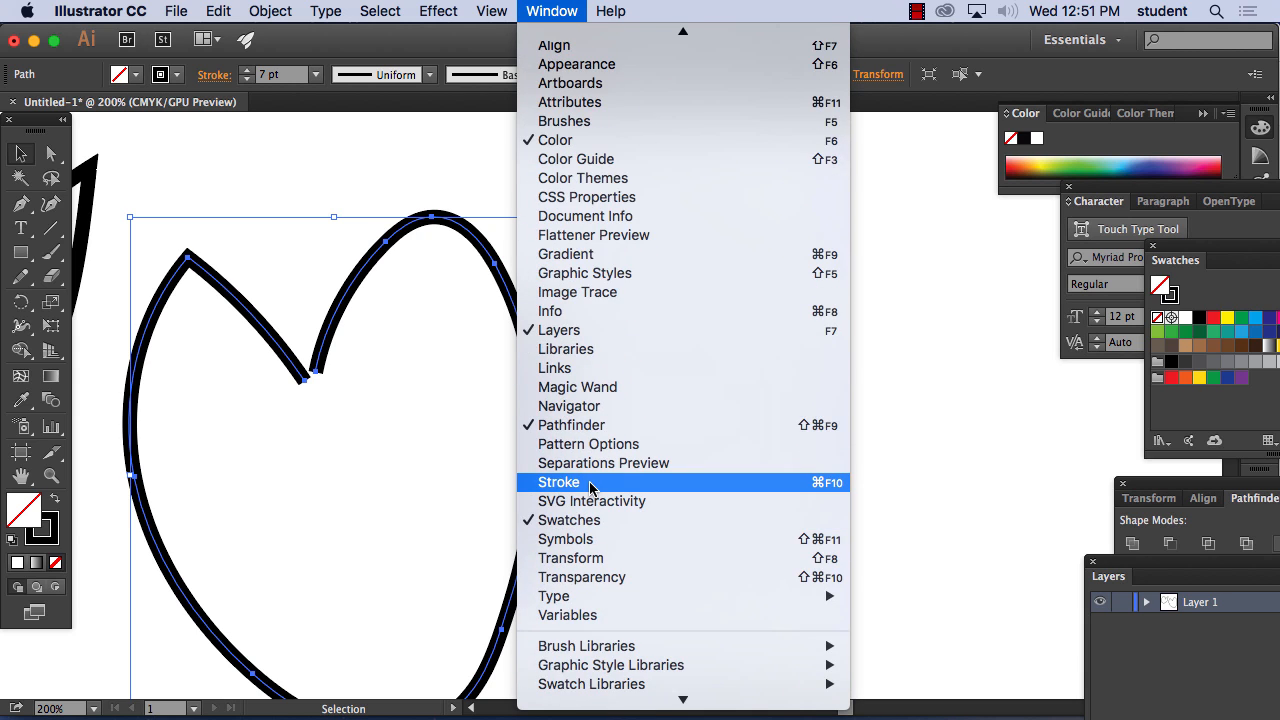
left_click(590, 487)
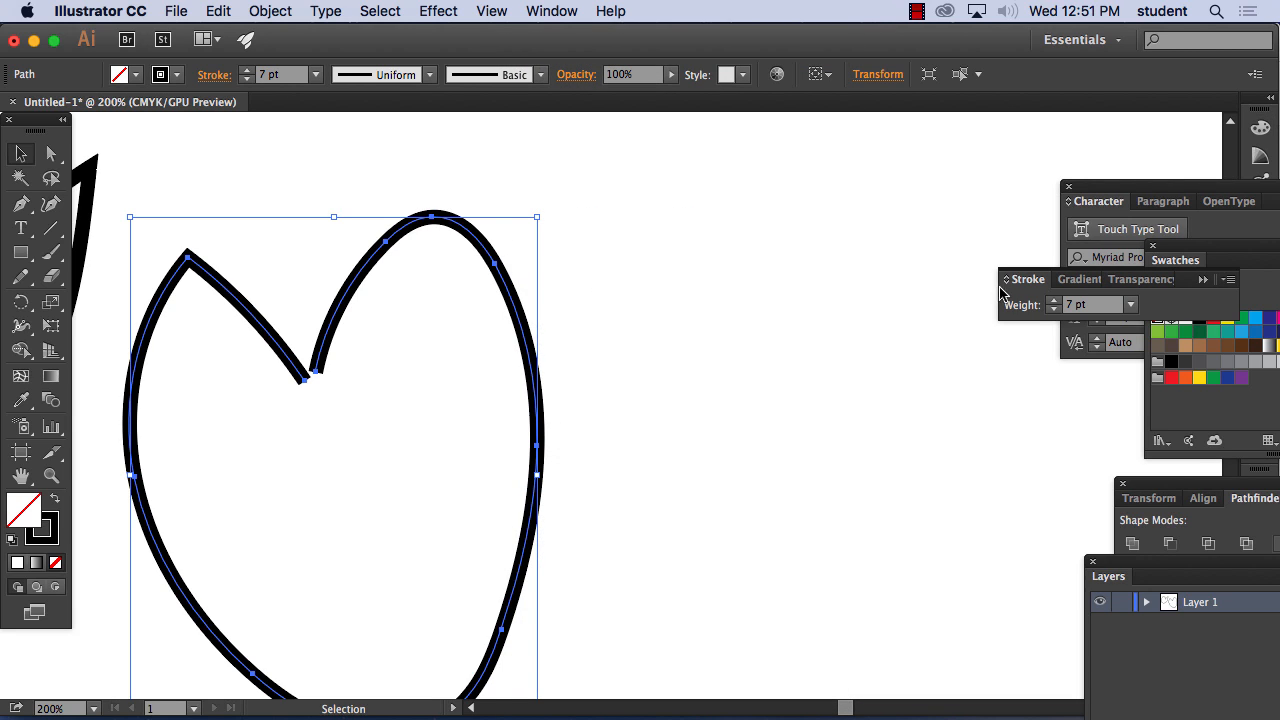
Show the full Stroke options beside the outline and give its path a round cap and a round corner join
mouse_move(1026, 281)
left_mouse_down()
mouse_move(738, 193)
mouse_move(613, 178)
left_mouse_up()
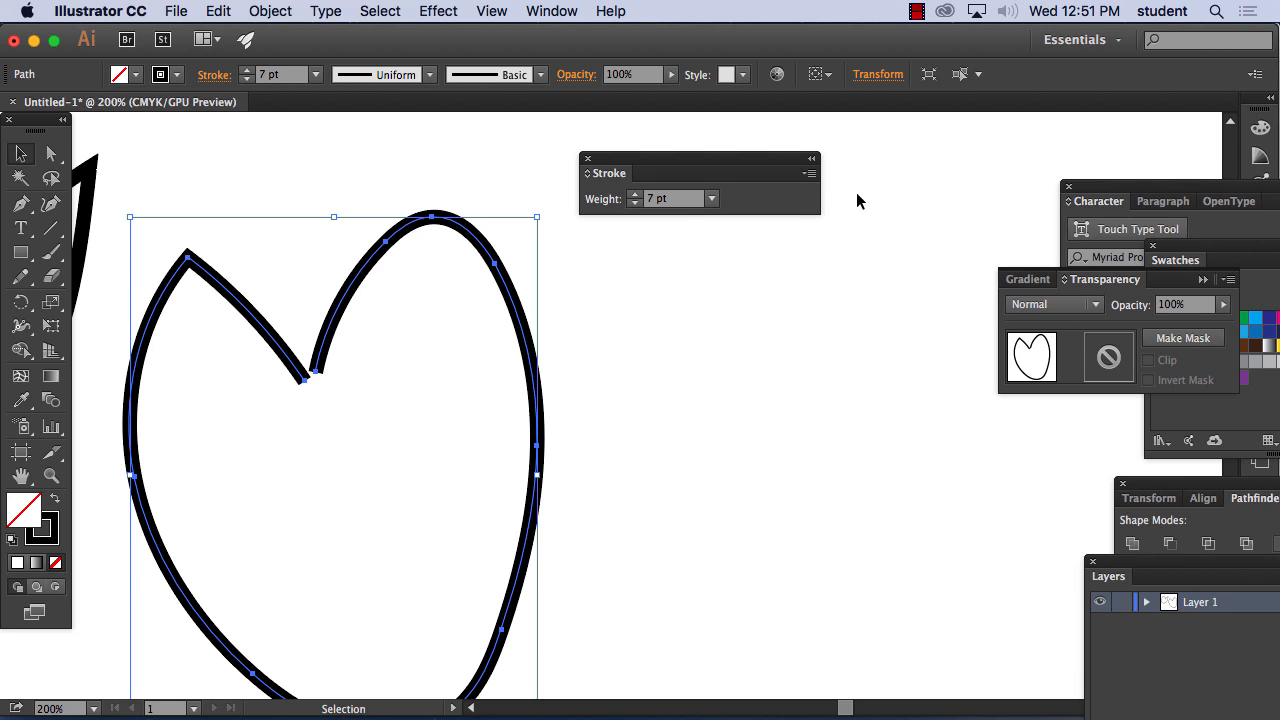
left_click(810, 176)
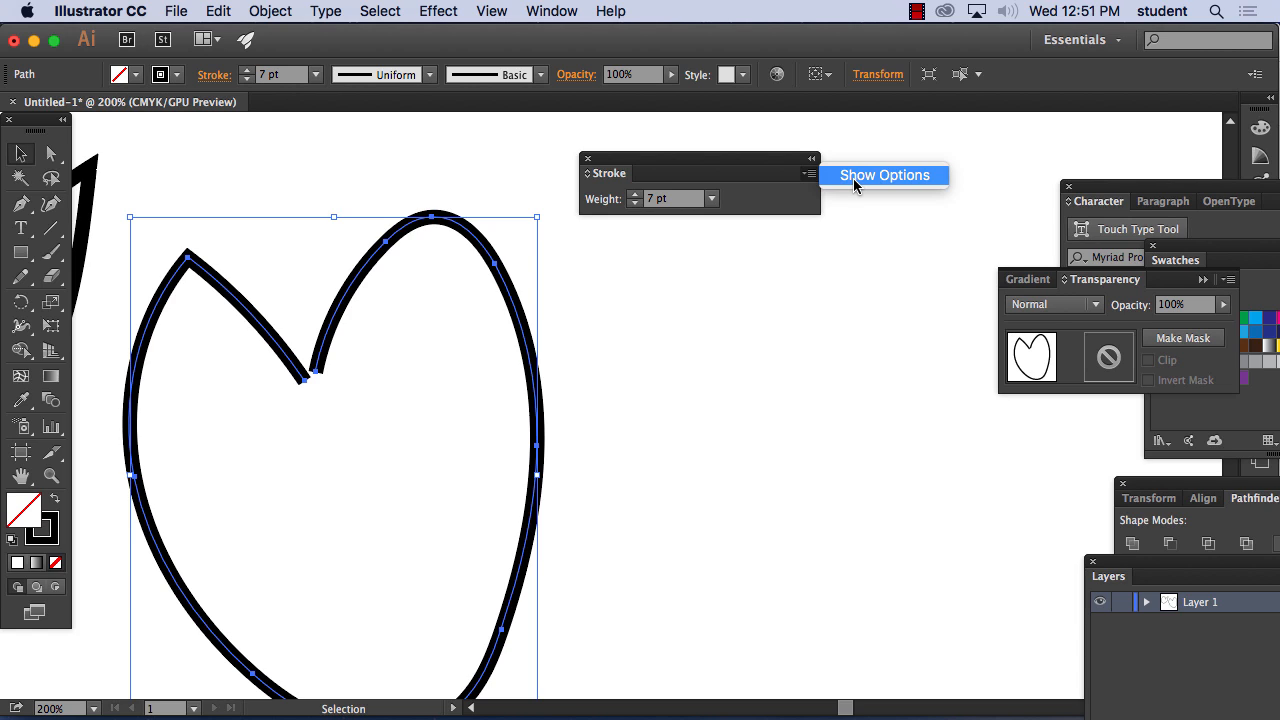
left_click(855, 184)
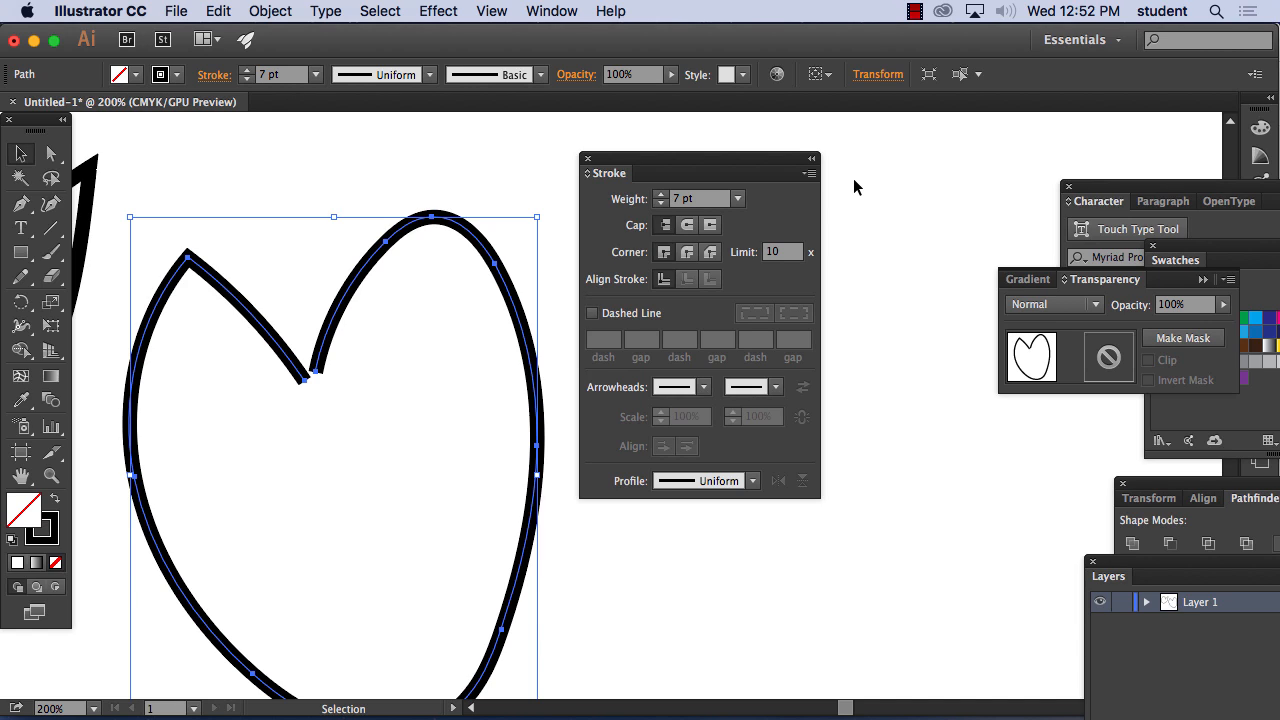
left_click(687, 226)
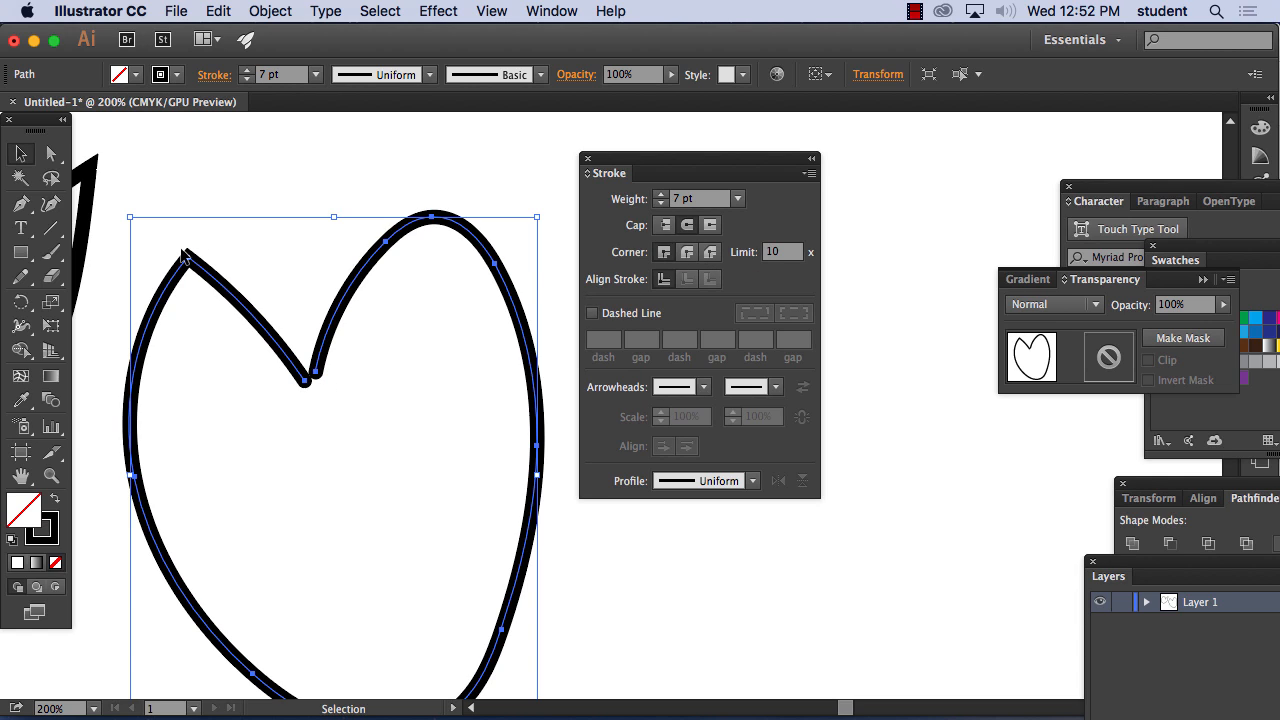
left_click(687, 253)
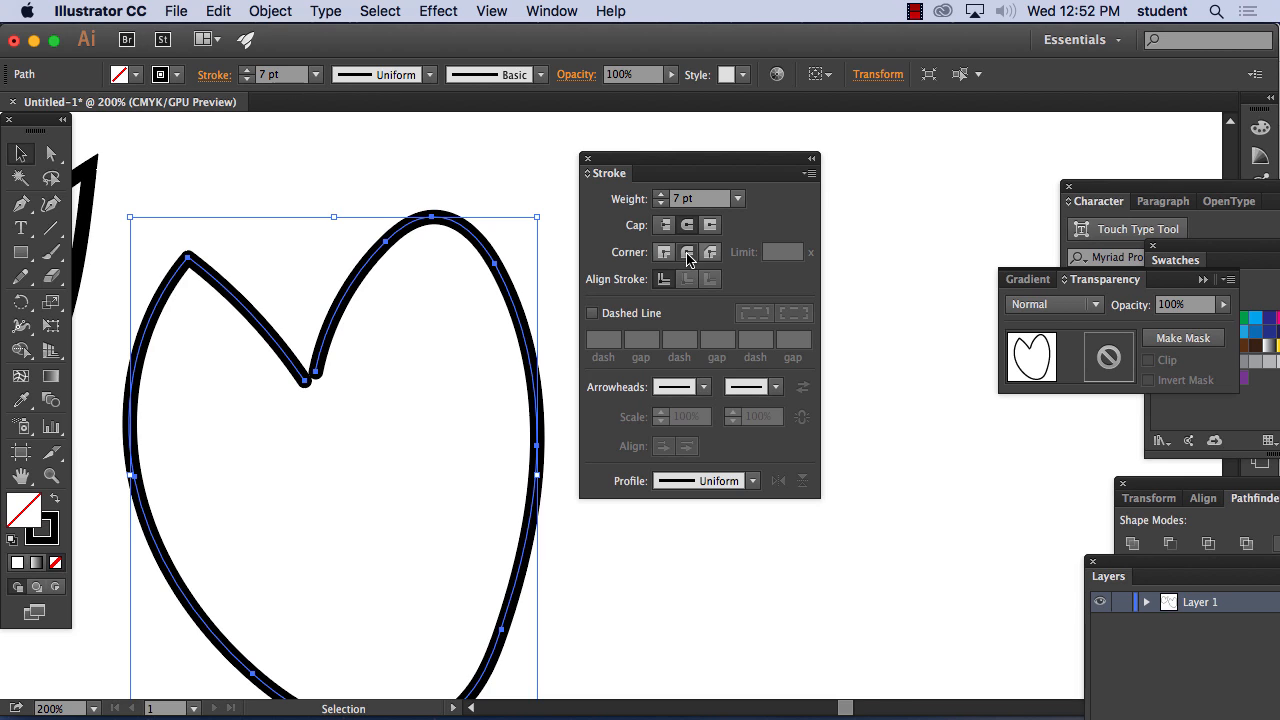
Try a dashed stroke on the larger outline with dash lengths of 5 pt and 20 pt, then turn the dashes off
left_click(595, 317)
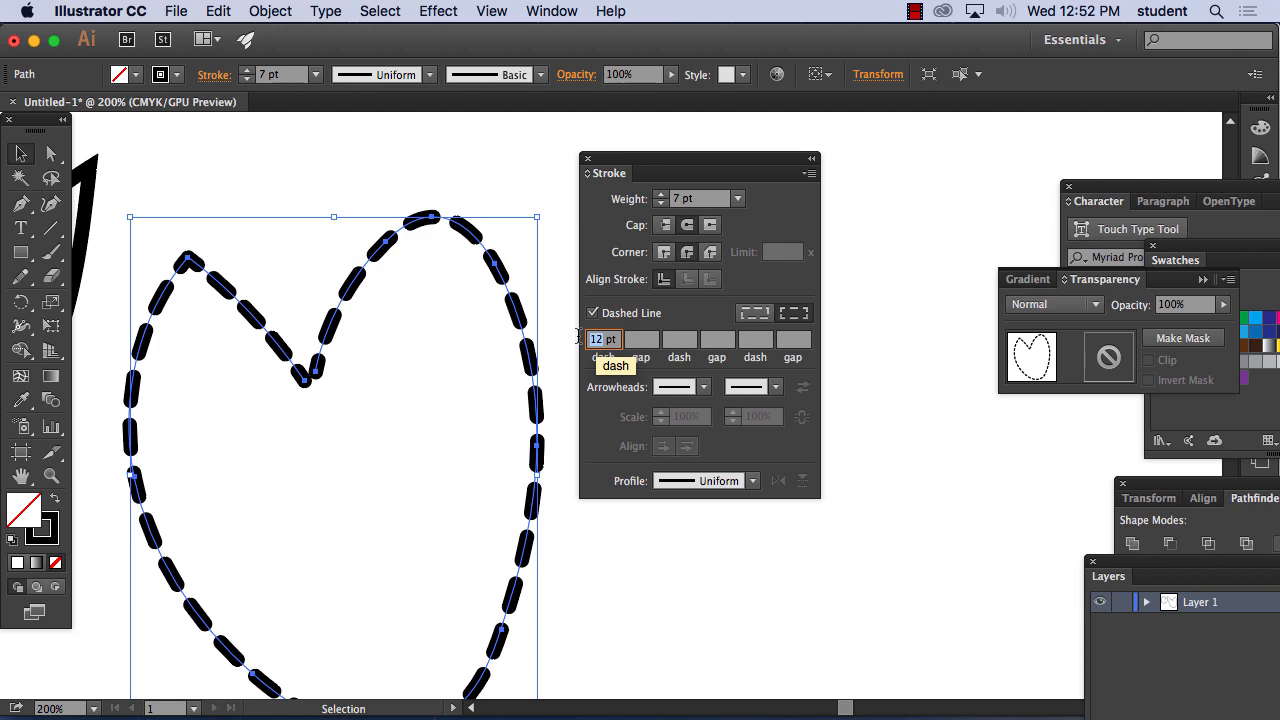
type("5")
key("Tab")
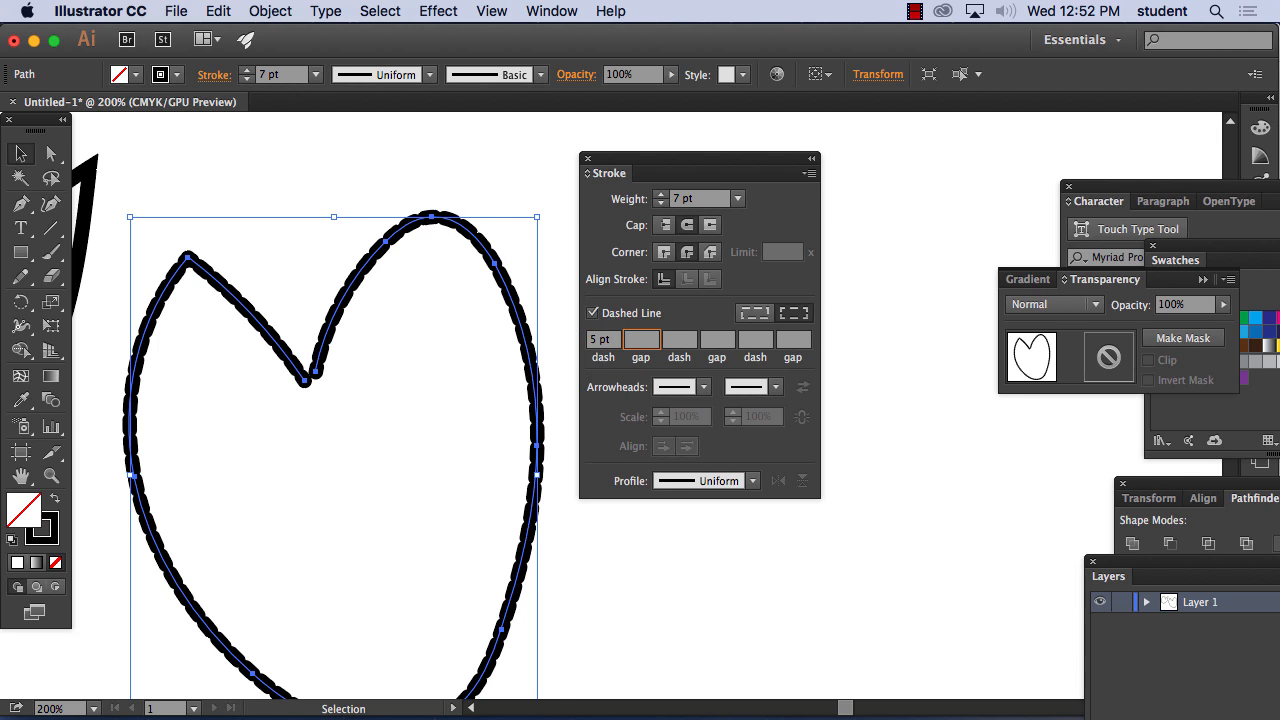
key("shift+Tab")
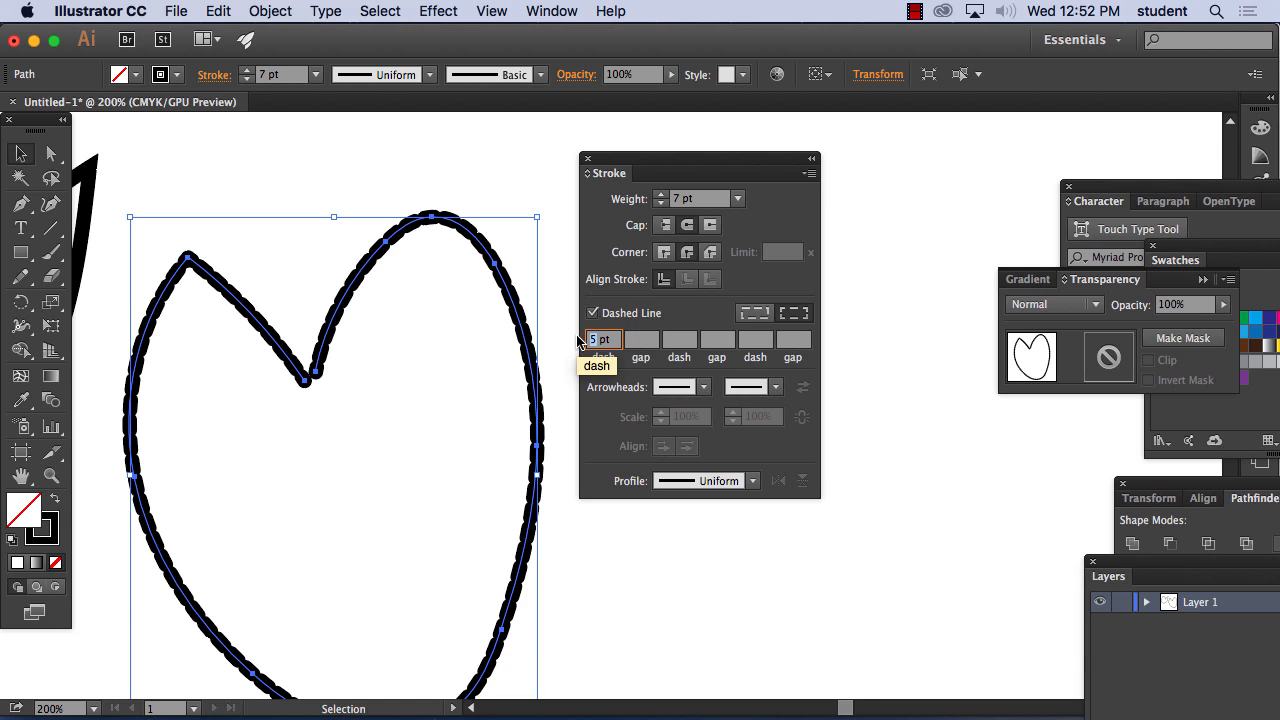
type("20 pt")
key("Tab")
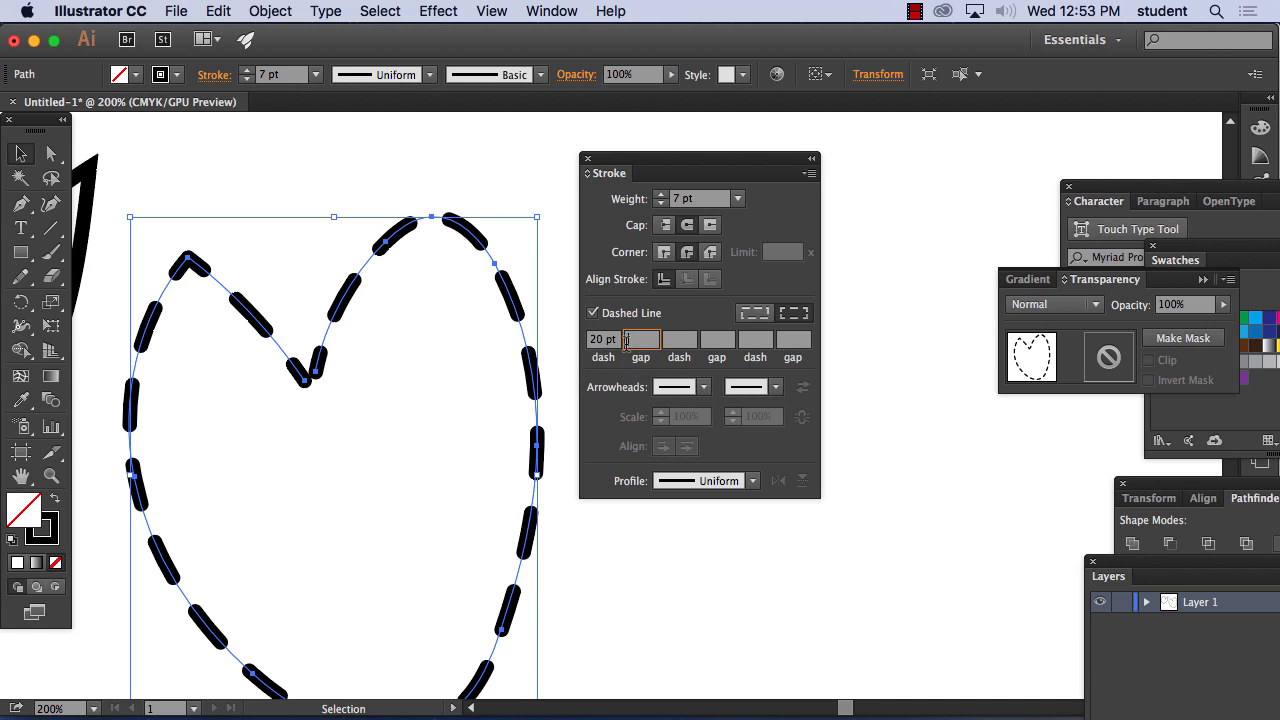
left_click(594, 314)
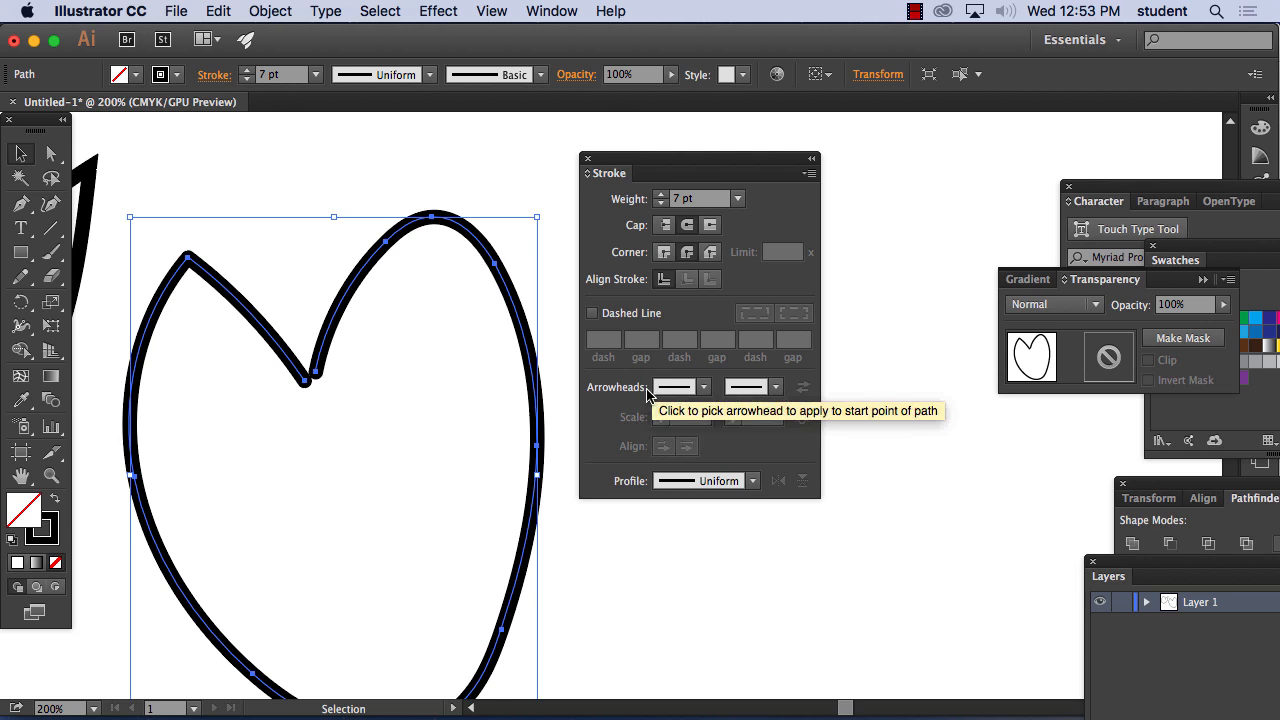
Draw a steep diagonal line downward to the right of the larger outline and add a solid arrowhead to its start point
left_click_drag(671, 160, 943, 169)
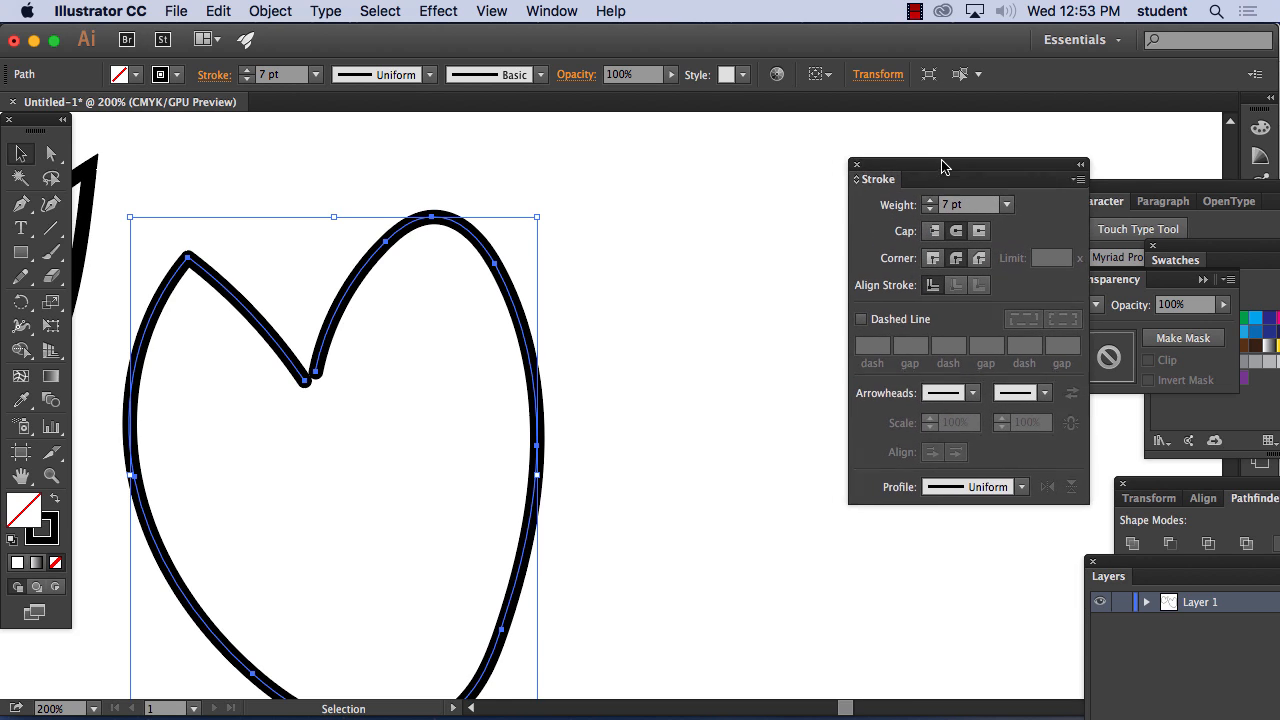
left_click(52, 228)
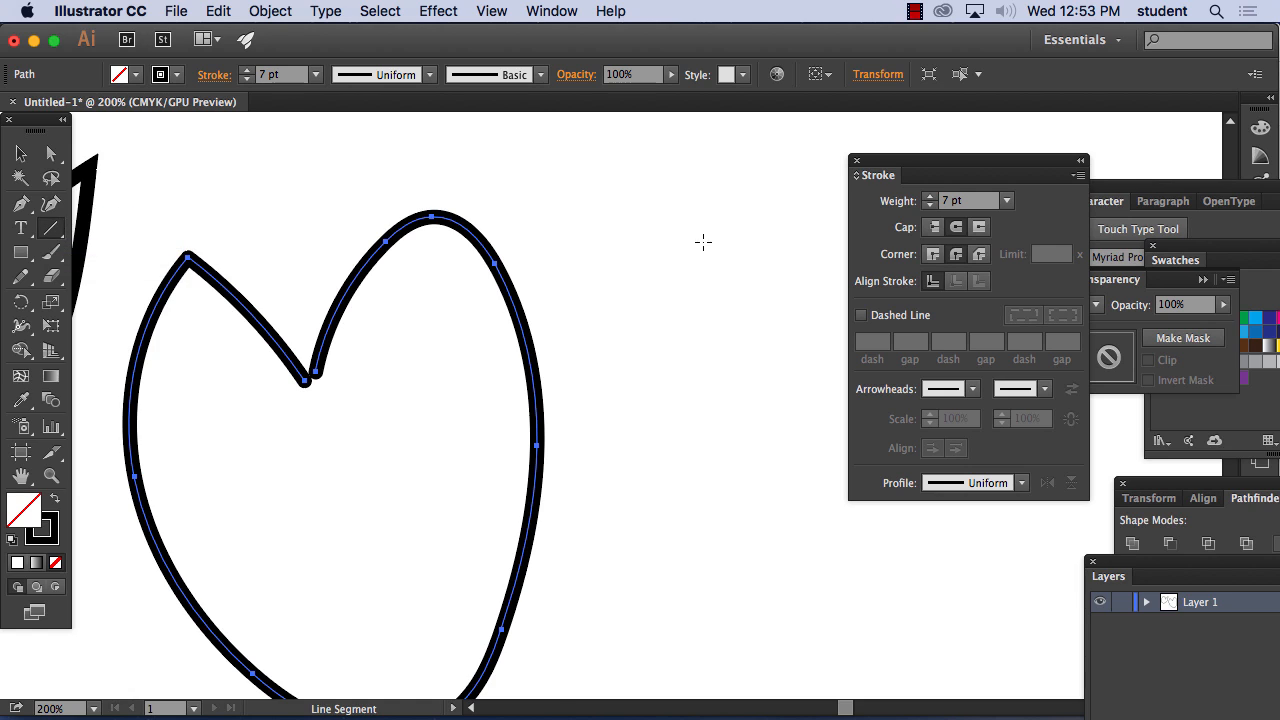
left_click_drag(784, 160, 688, 425)
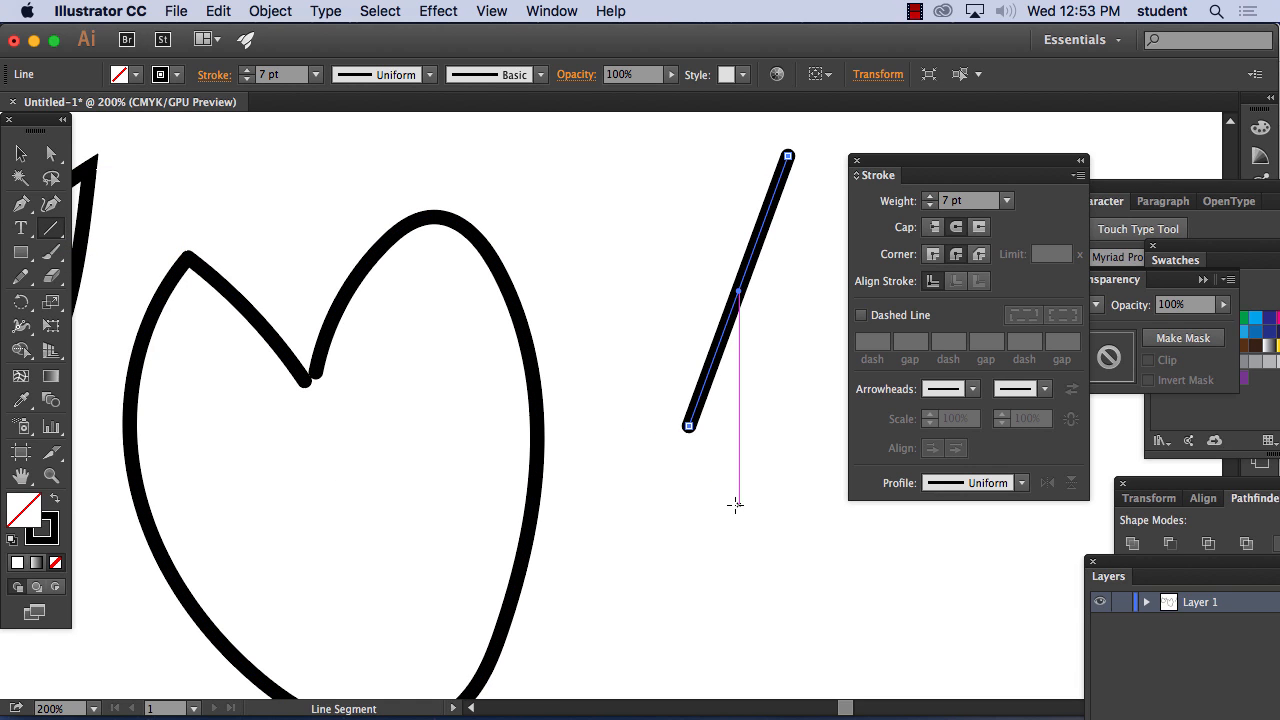
left_click(973, 390)
left_click(865, 466)
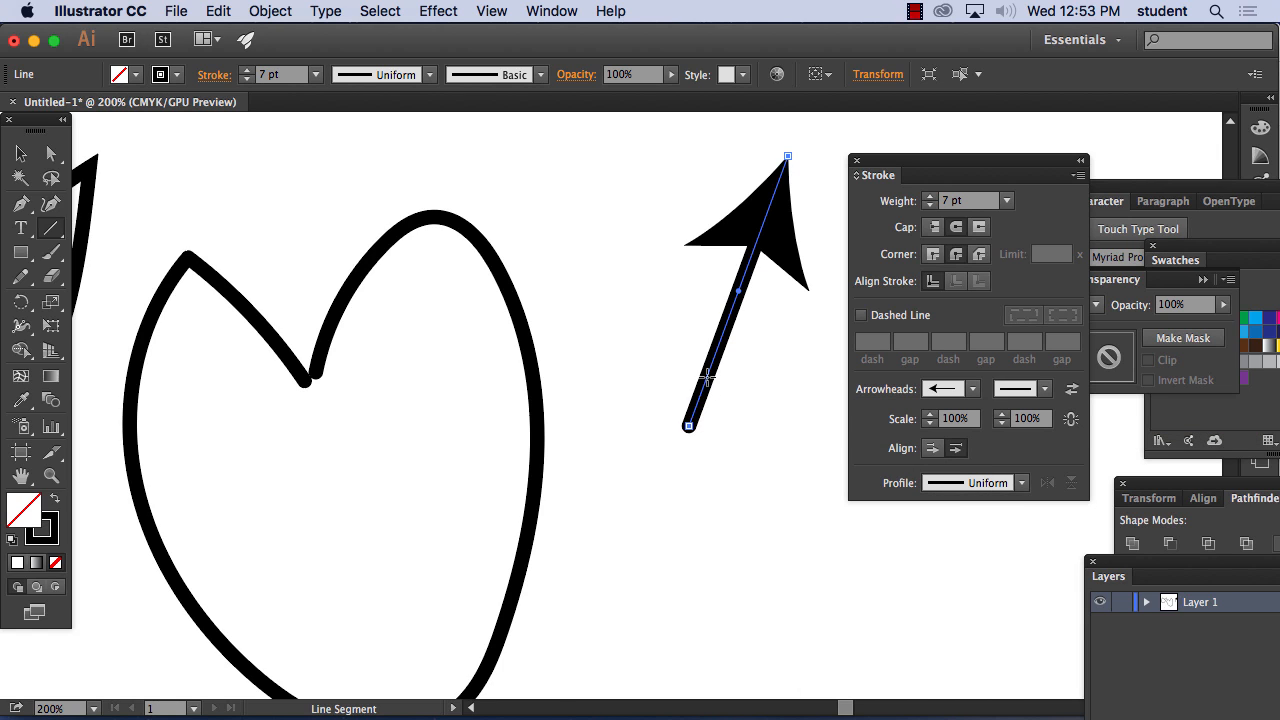
Draw a second slanted line between the larger outline and the first arrow, with a solid arrowhead at its upper start point
left_click_drag(577, 206, 667, 493)
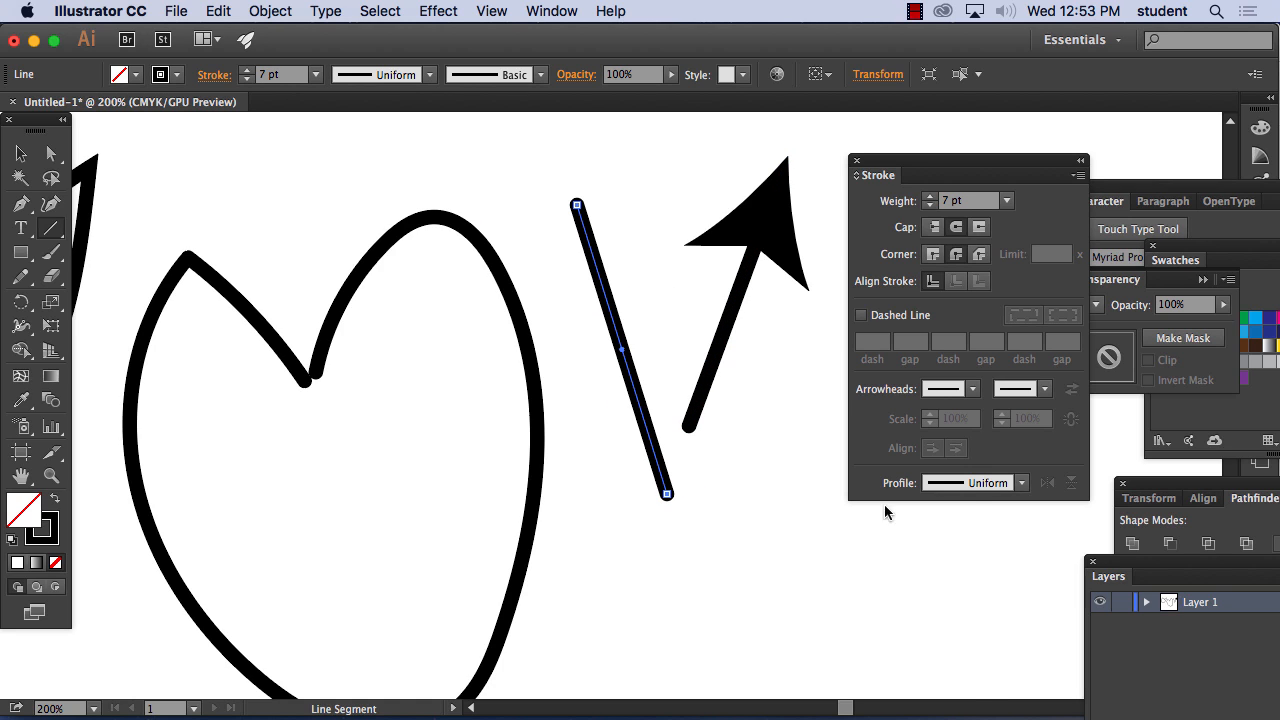
left_click(972, 390)
left_click(867, 456)
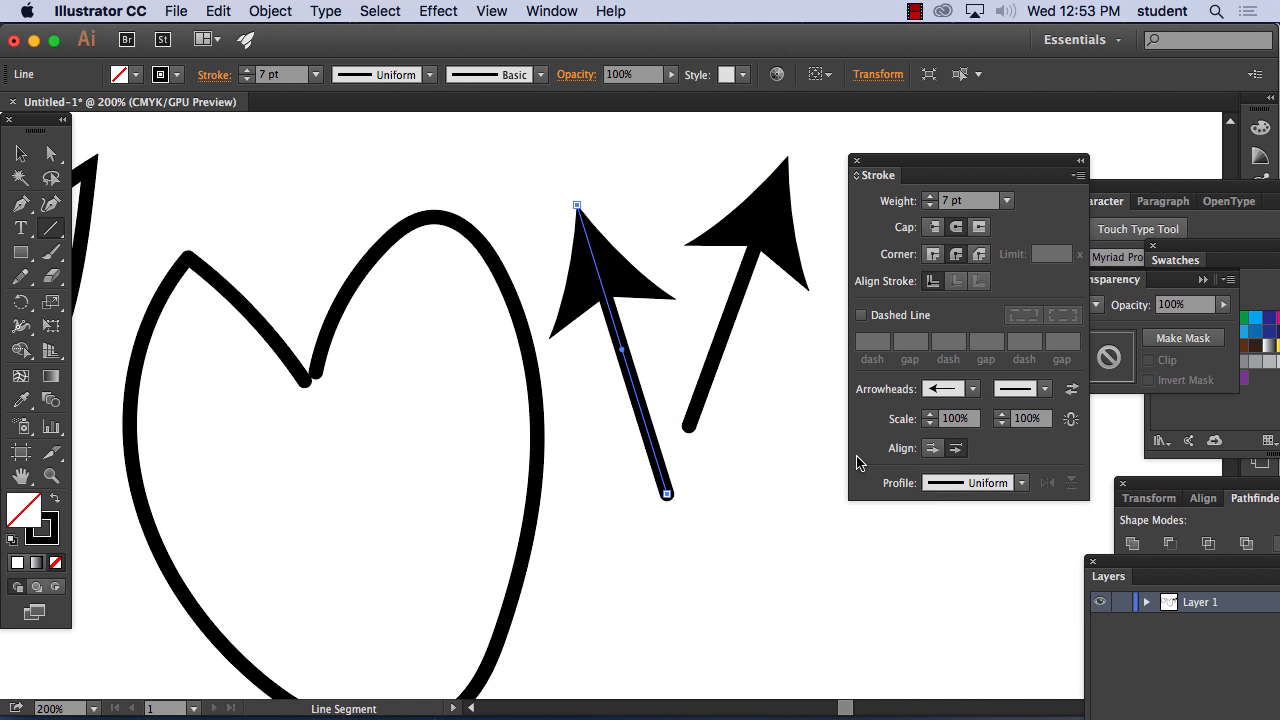
Draw a short, nearly vertical line upward below the first arrow, with a solid arrowhead at its start and Arrow 1 at its end
left_click_drag(755, 605, 760, 432)
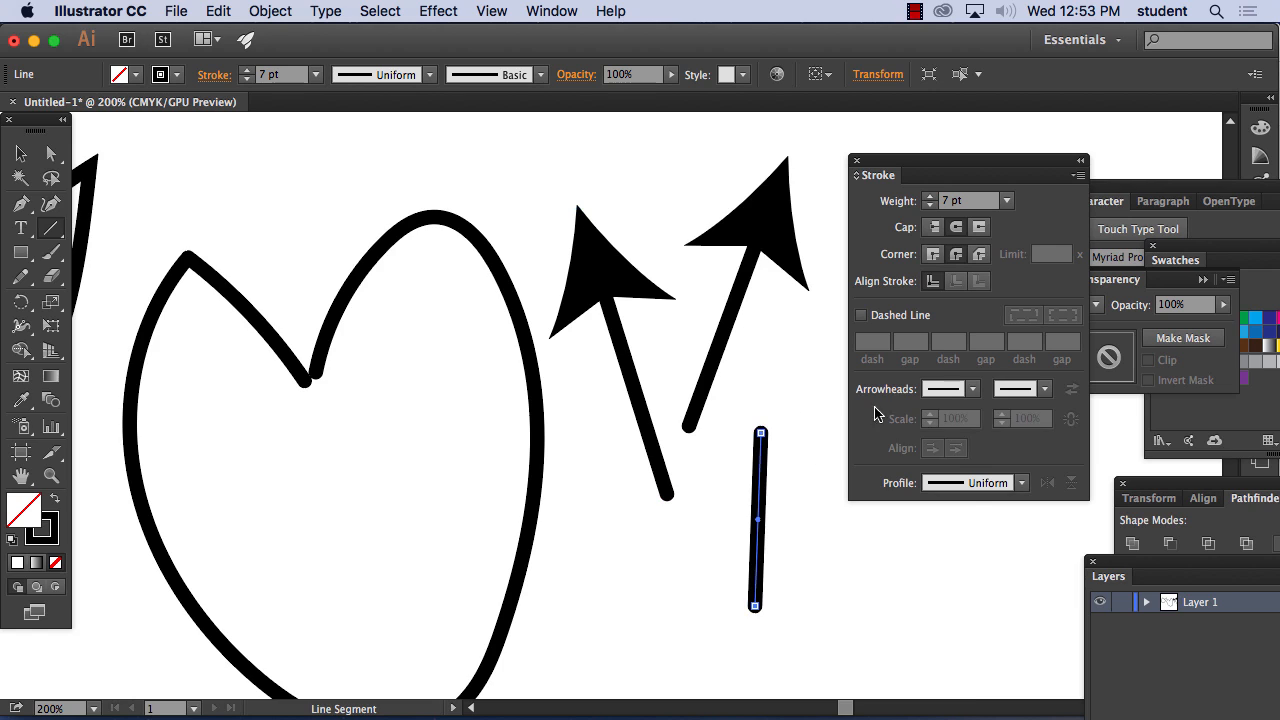
left_click(971, 390)
left_click(872, 488)
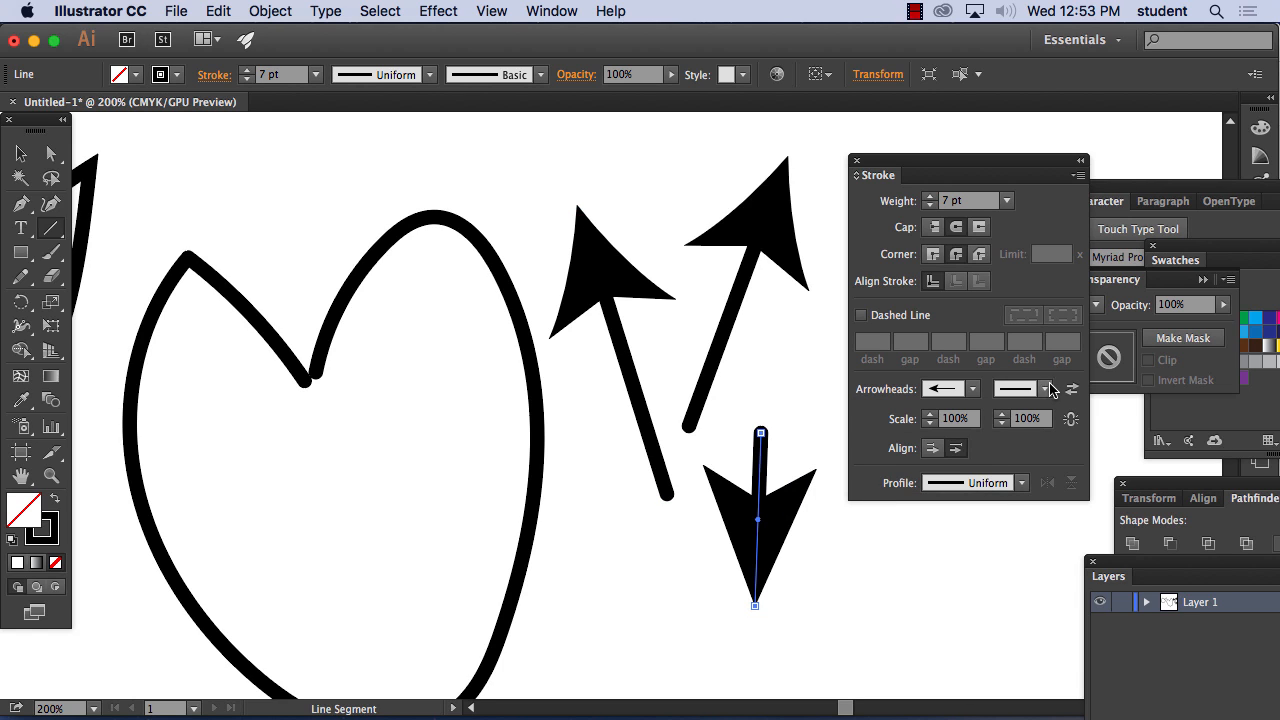
left_click(1046, 390)
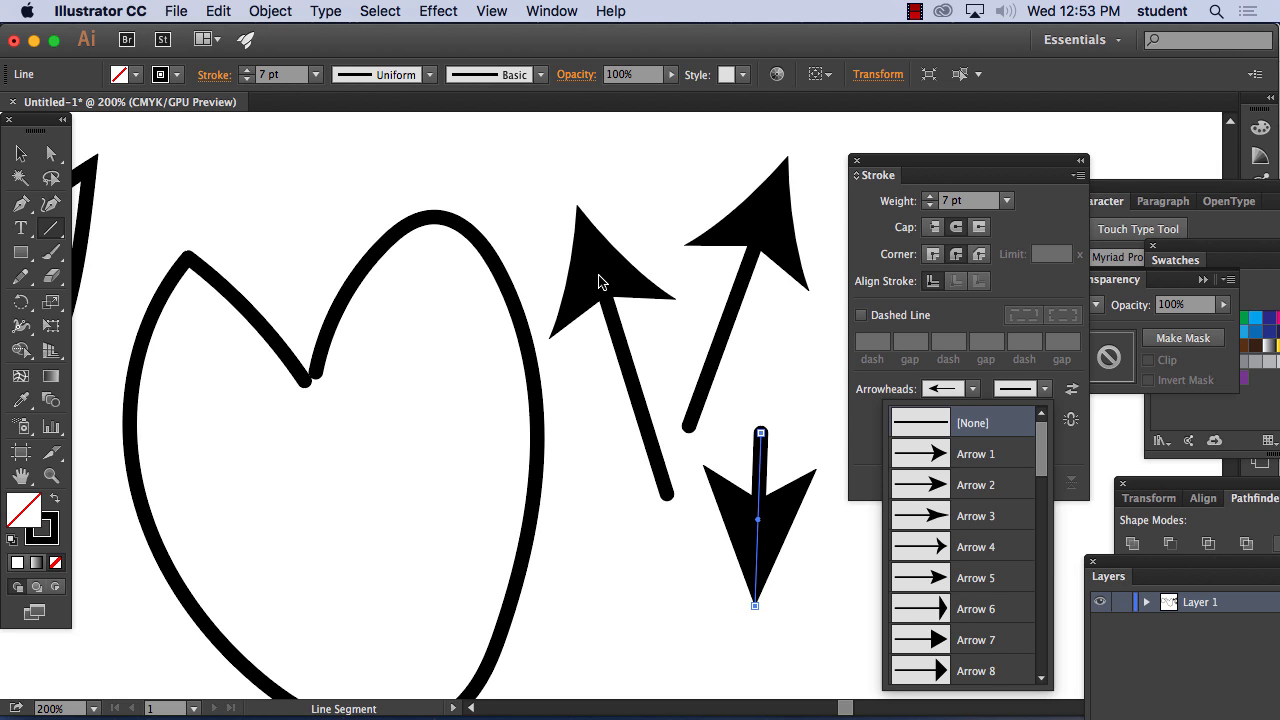
left_click(1046, 390)
left_click(1050, 390)
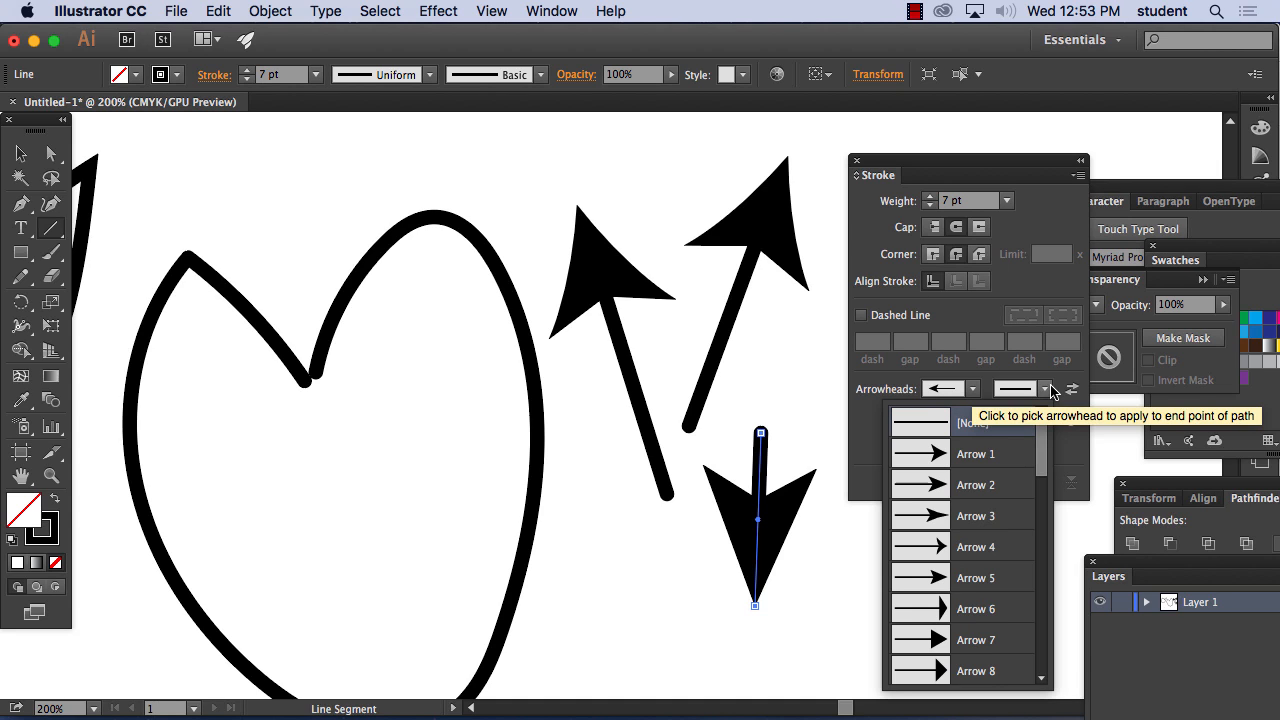
left_click(965, 456)
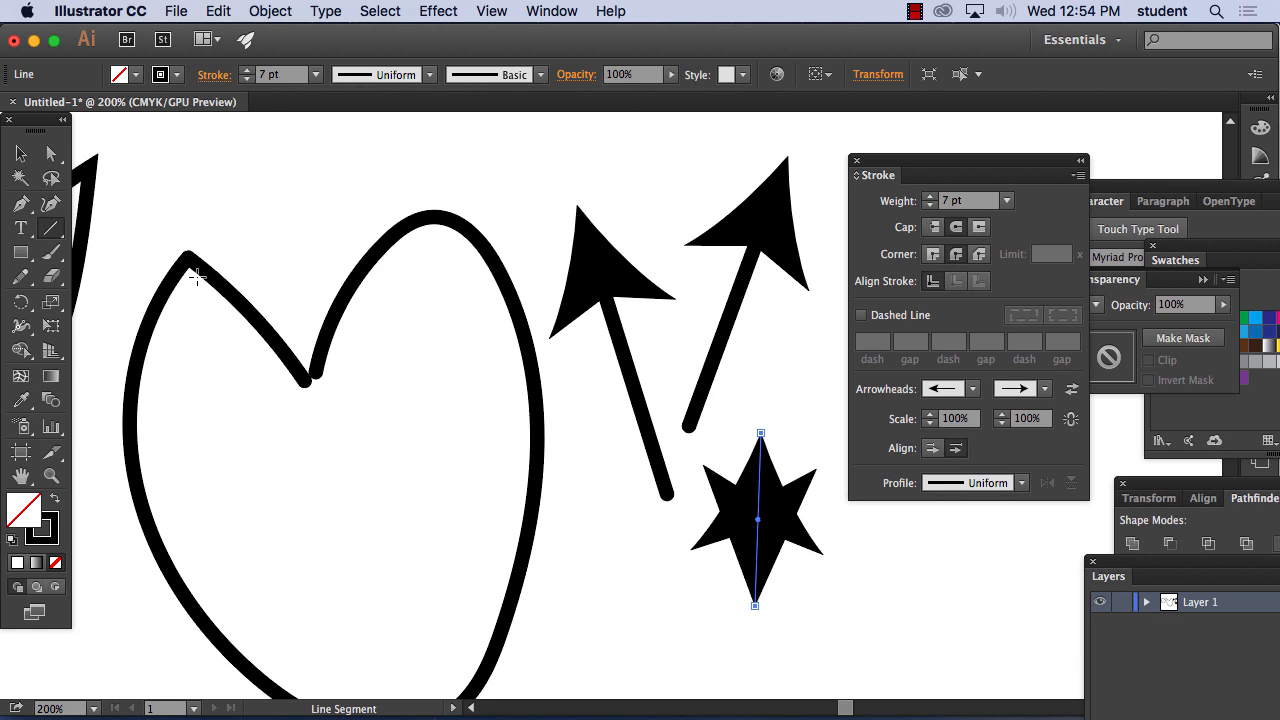
Delete the two outlines, the arrows and the star-like line from the artboard
key("super+minus")
key("super+minus")
key("super+minus")
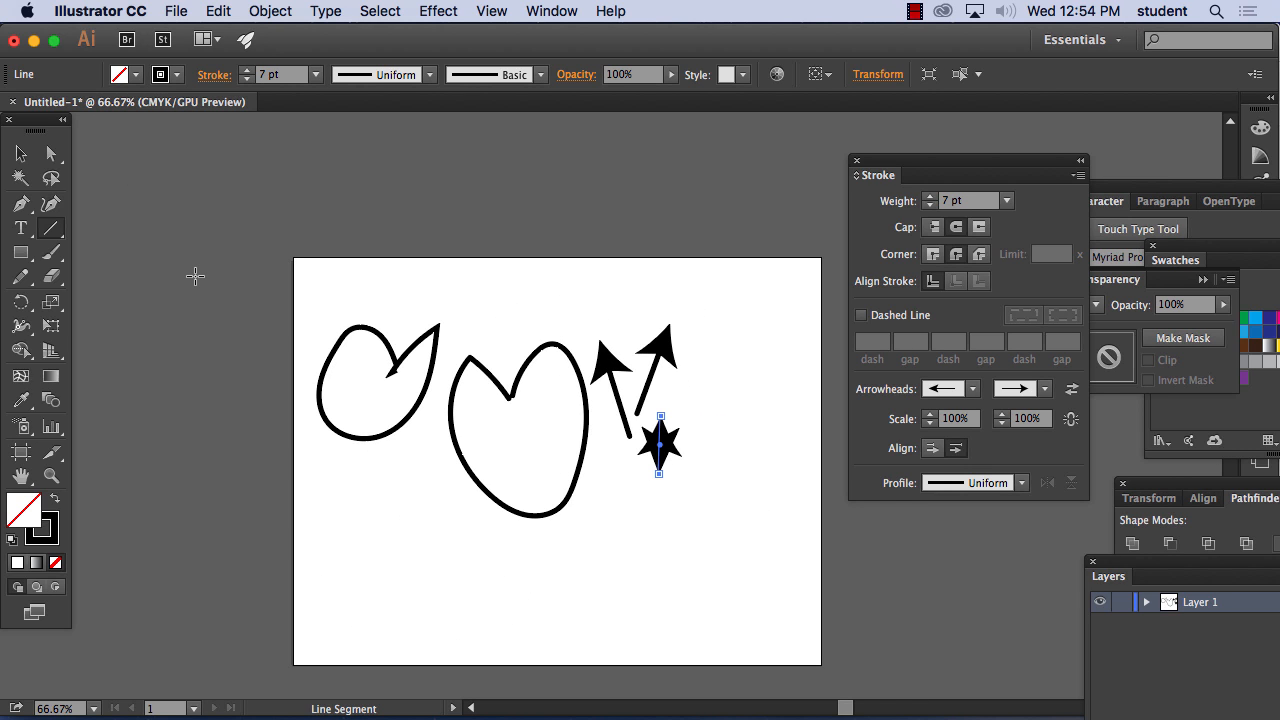
left_click(21, 153)
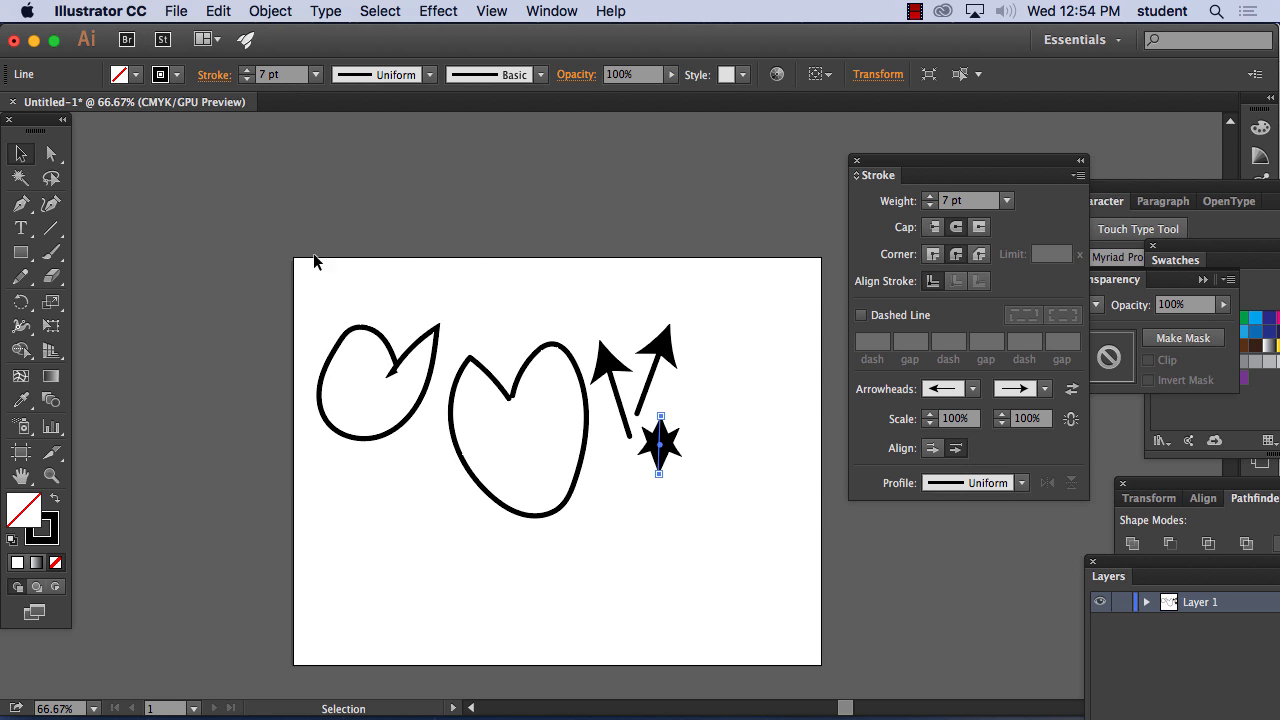
left_click_drag(313, 261, 765, 506)
key("Delete")
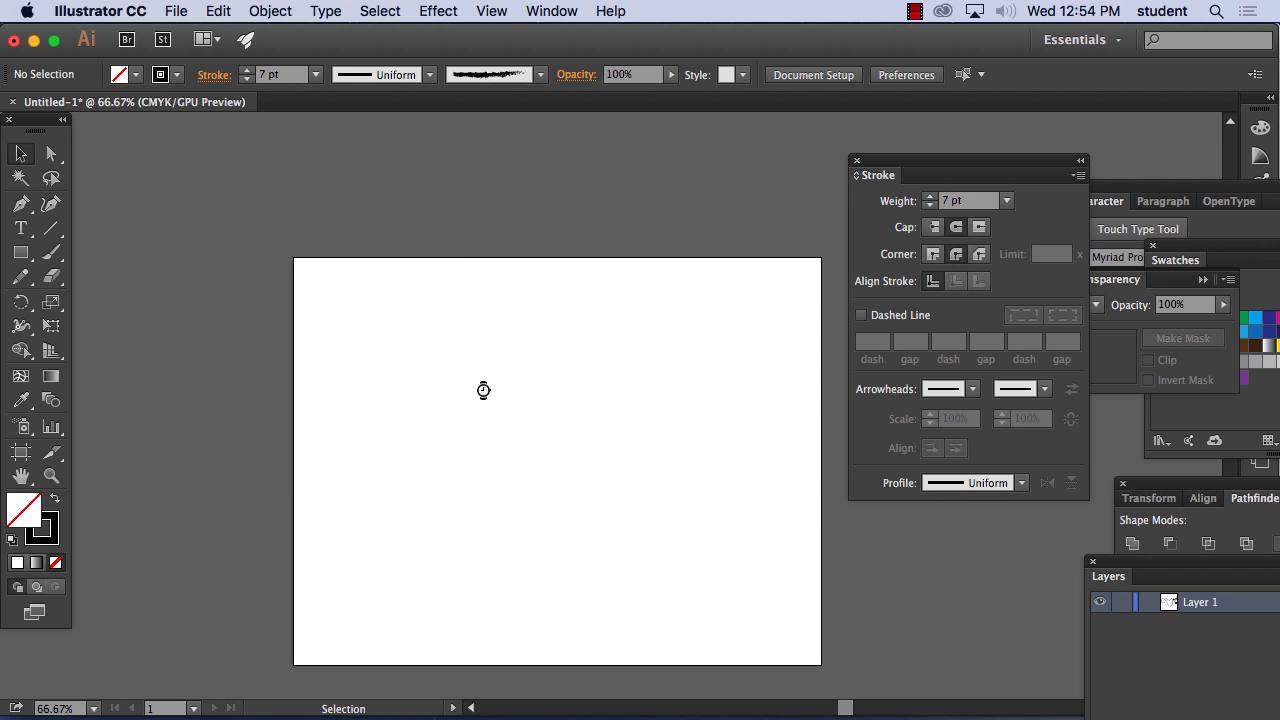
Draw a large heart-like outline with the Pencil tool and a zigzag line running diagonally across its lower half
left_click(21, 278)
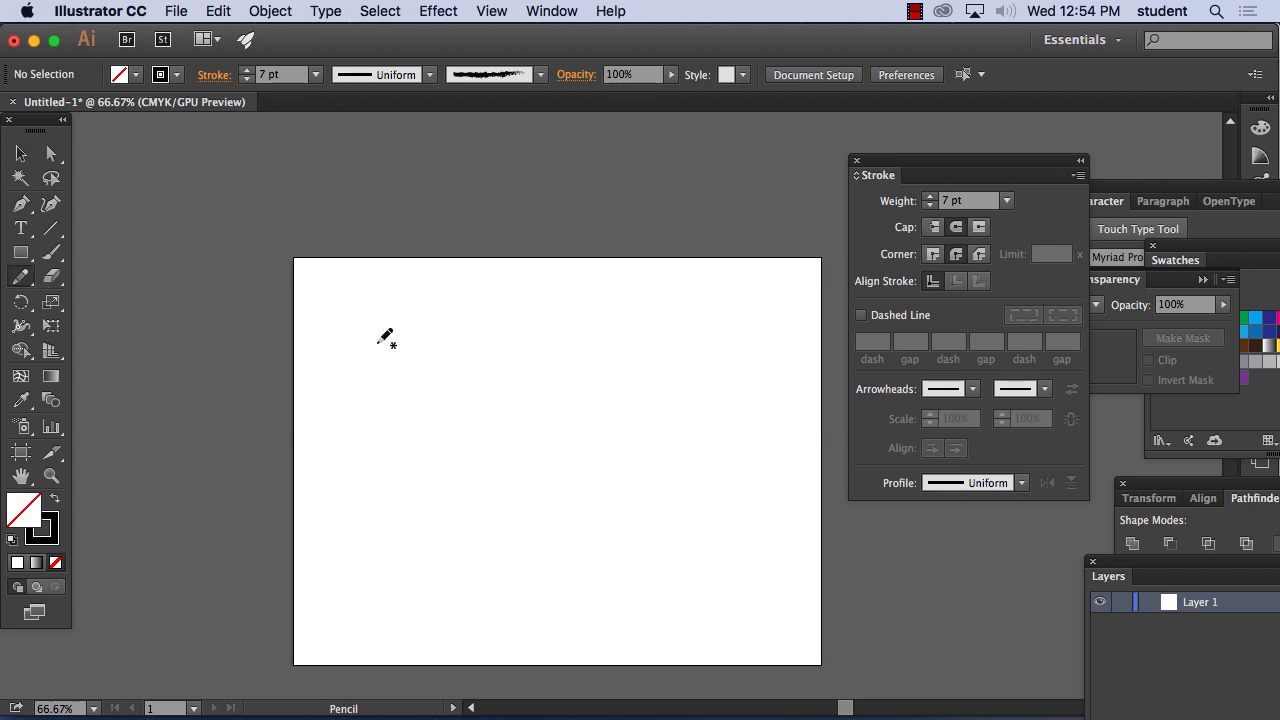
mouse_move(532, 368)
left_mouse_down()
mouse_move(502, 342)
mouse_move(456, 363)
mouse_move(433, 474)
mouse_move(490, 598)
mouse_move(630, 568)
mouse_move(659, 436)
mouse_move(622, 321)
mouse_move(530, 375)
left_mouse_up()
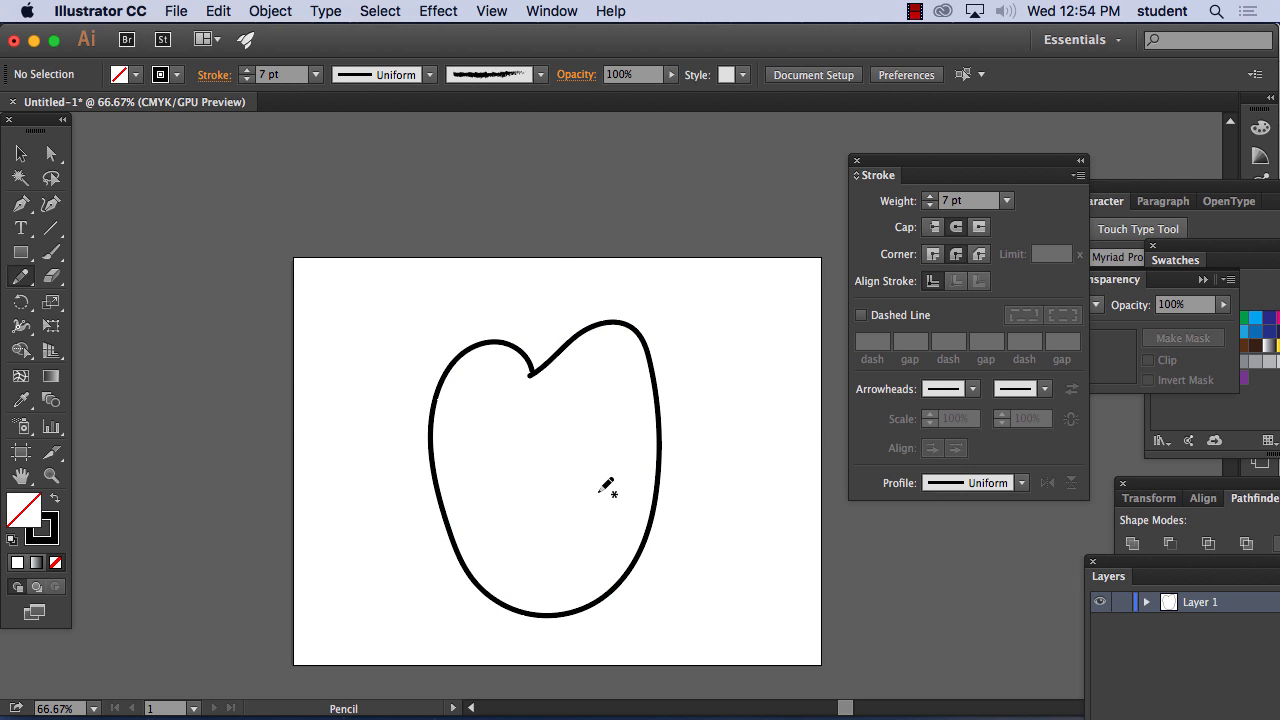
mouse_move(658, 423)
left_mouse_down()
mouse_move(592, 463)
mouse_move(579, 483)
mouse_move(604, 483)
mouse_move(462, 597)
left_mouse_up()
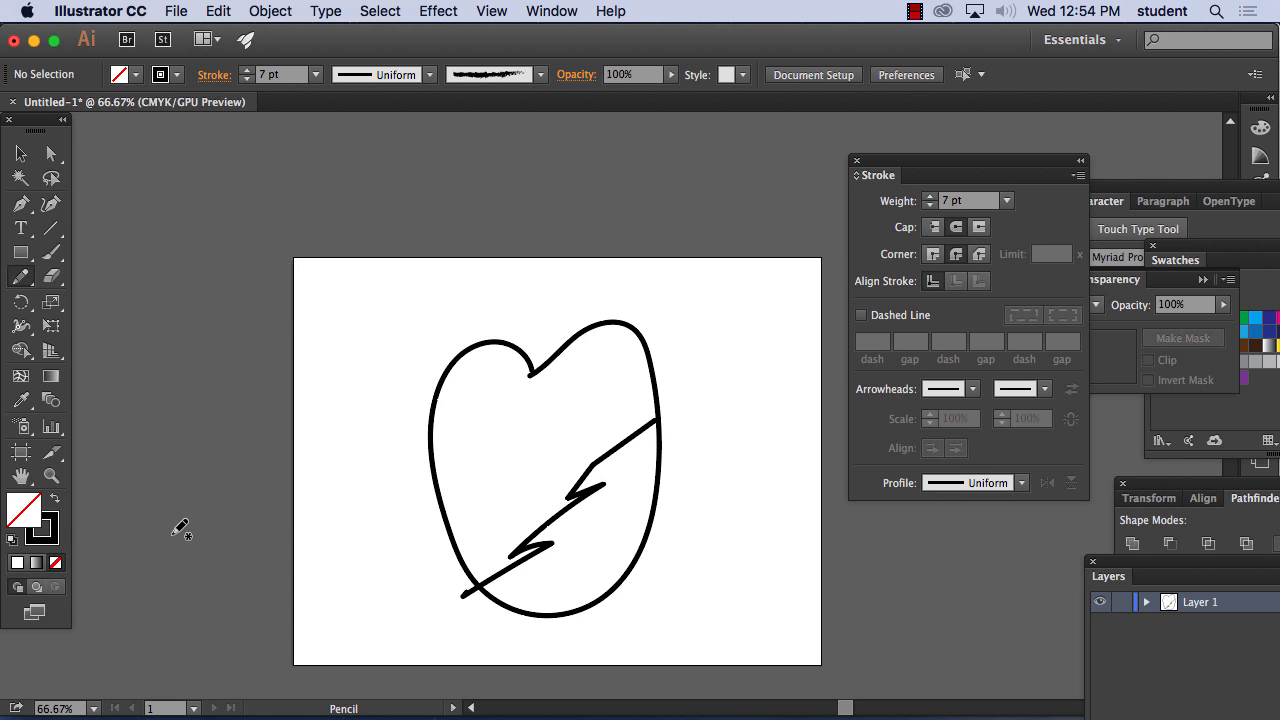
Vary the outline's stroke with the Width tool: thick upper left, pinched mid-left, thick lower left, and about 1.2 in wide on the right side
left_click(21, 328)
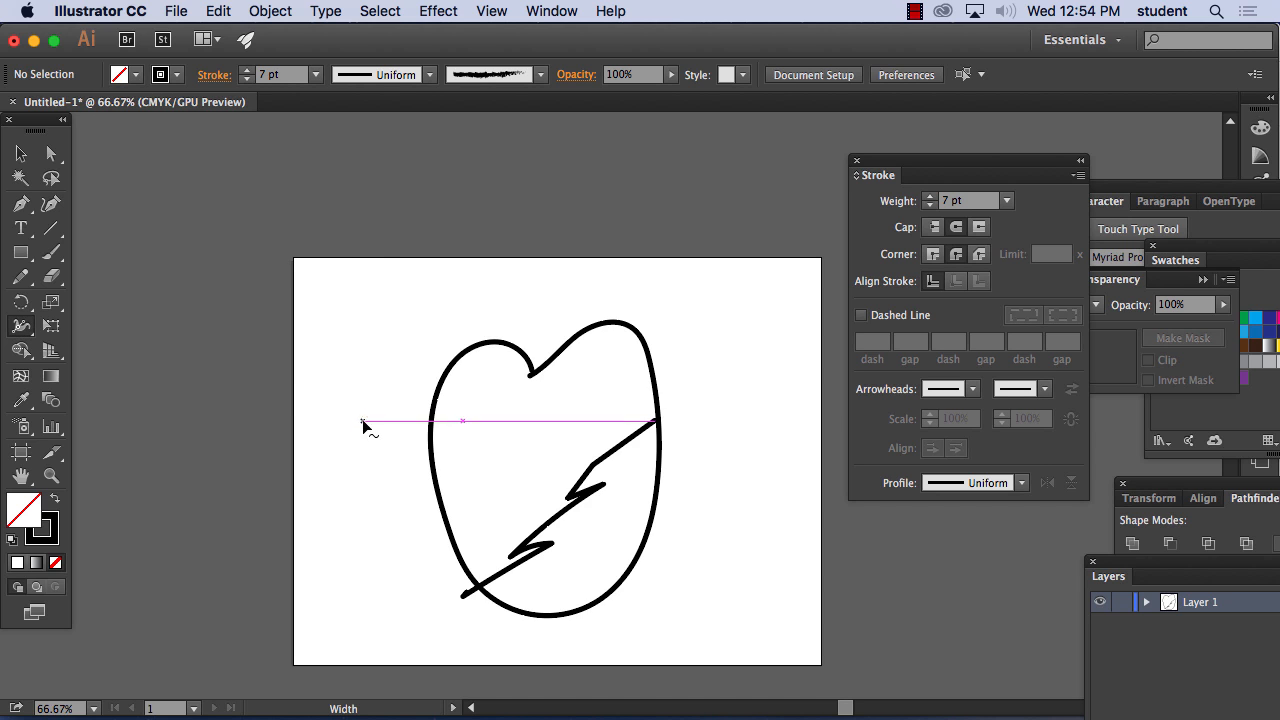
left_click_drag(430, 428, 461, 437)
left_click_drag(464, 490, 437, 493)
mouse_move(476, 565)
left_mouse_down()
mouse_move(466, 553)
mouse_move(494, 541)
left_mouse_up()
left_click_drag(577, 577, 588, 606)
left_click_drag(655, 490, 685, 510)
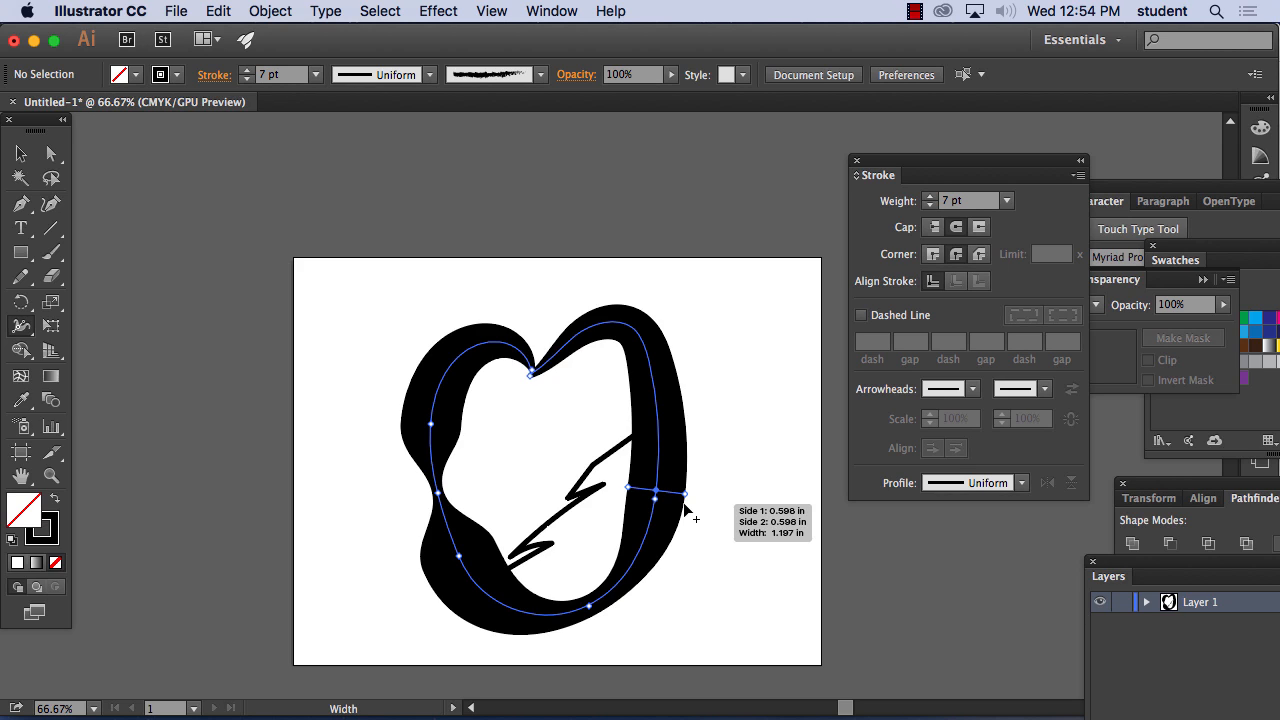
left_click_drag(686, 511, 686, 511)
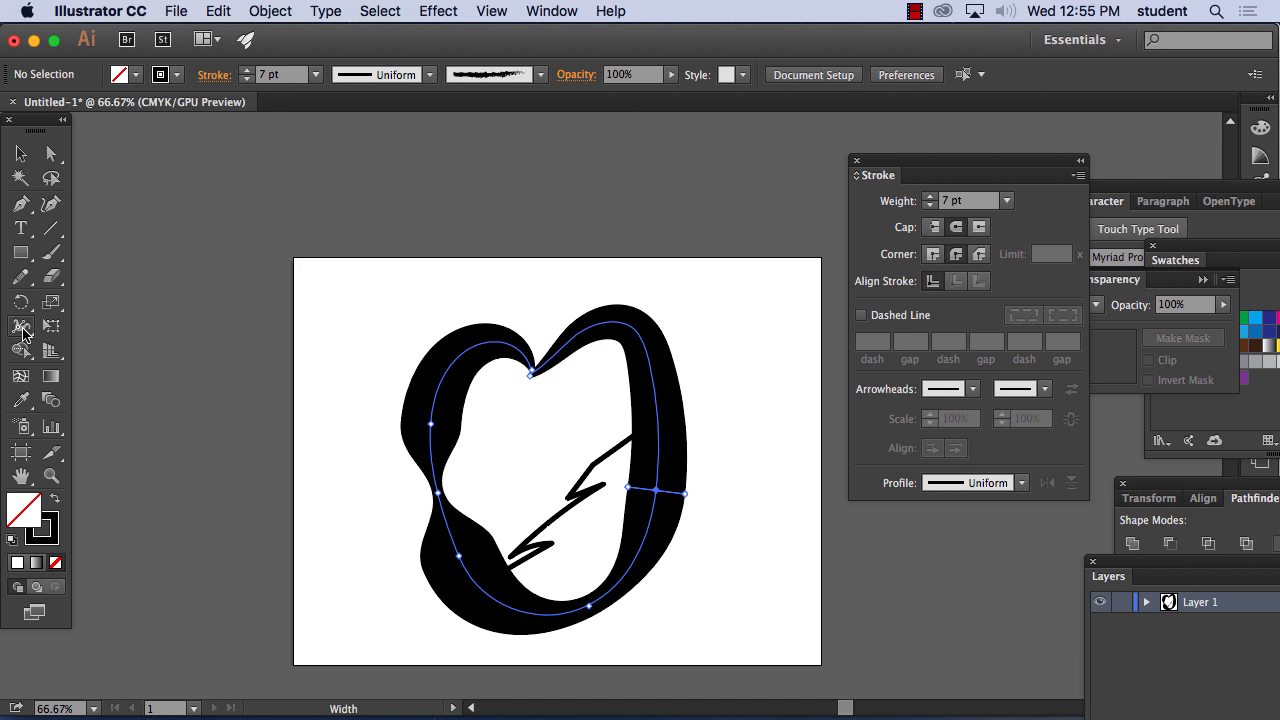
Undo the last width change on the outline's right side and delete all the artwork
left_click(22, 328)
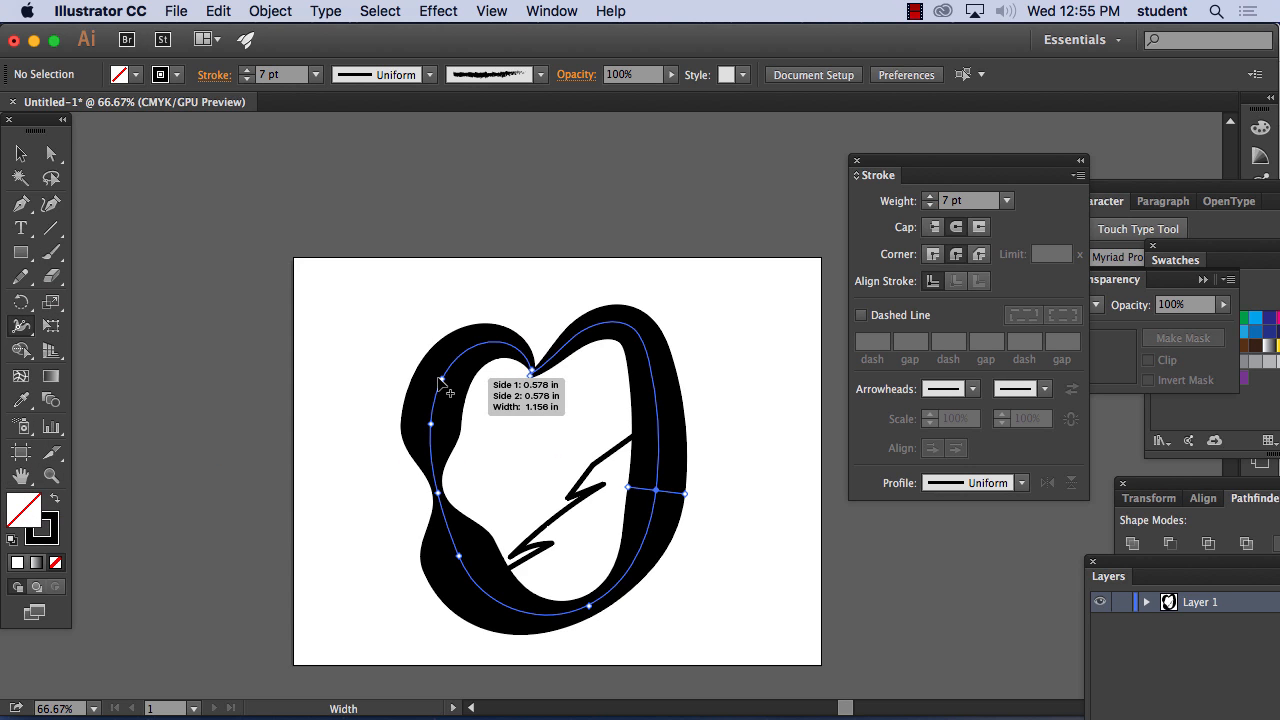
key("super+z")
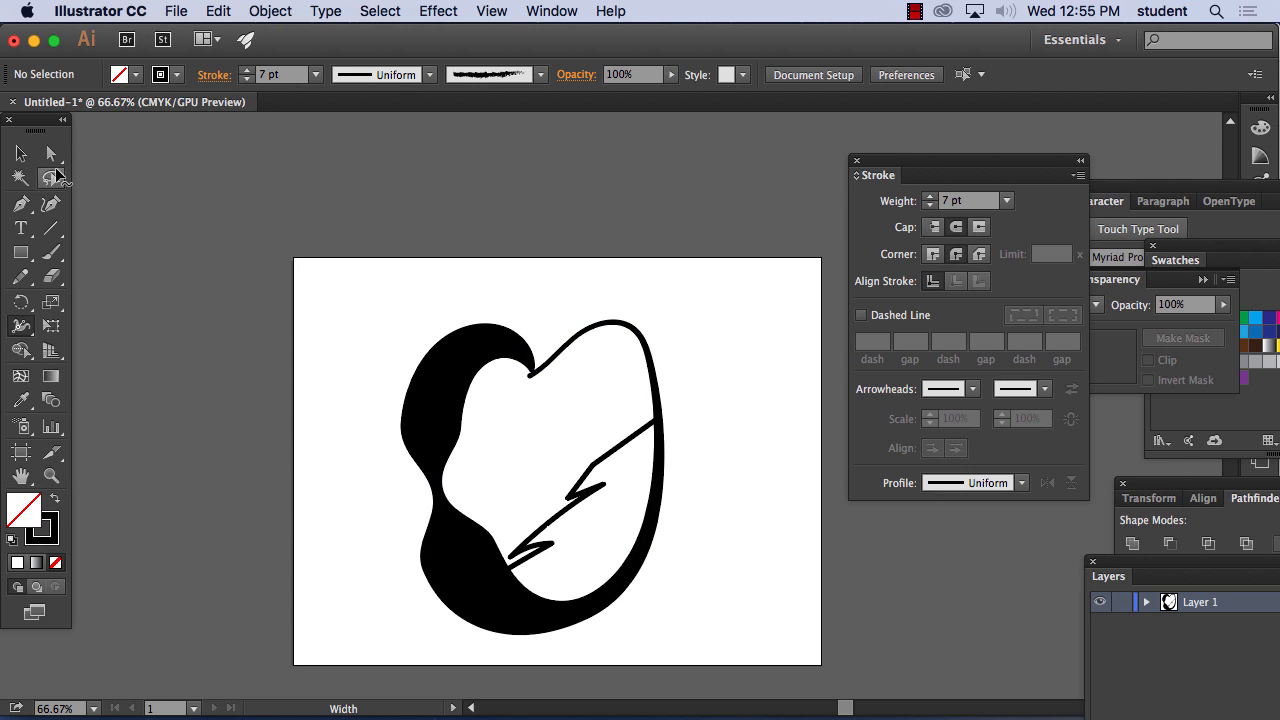
key("v")
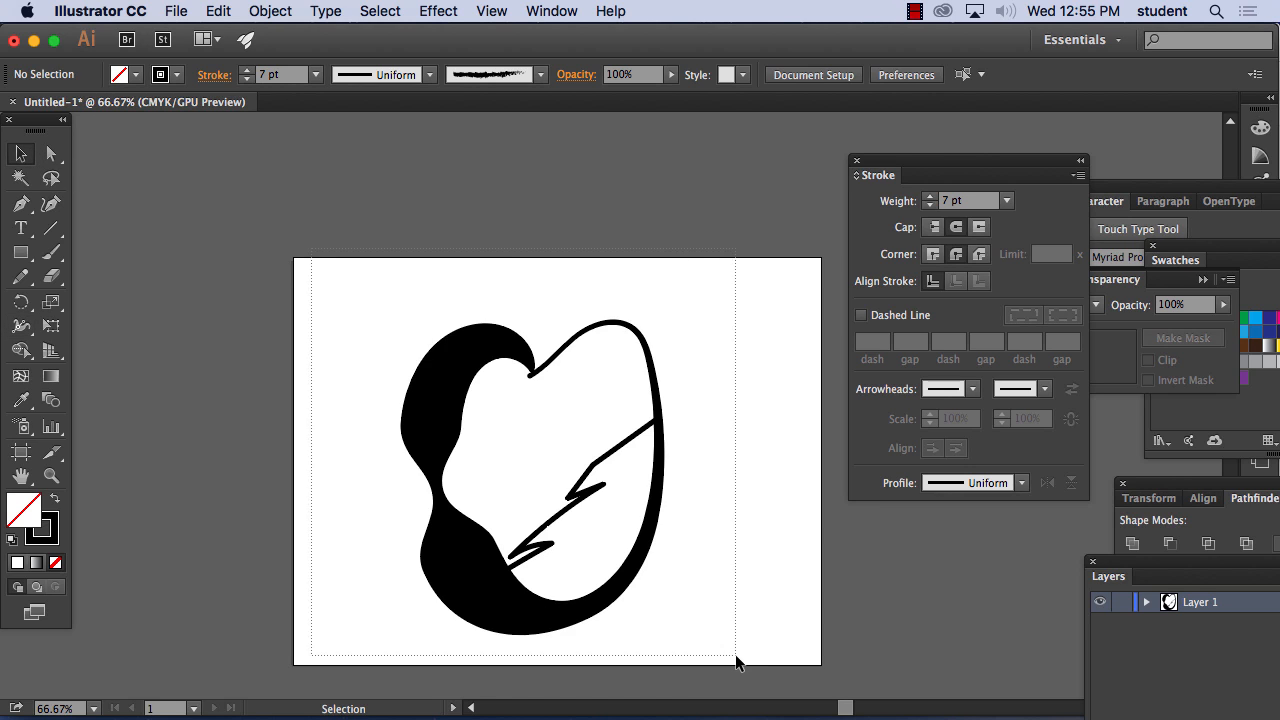
left_click_drag(736, 656, 736, 652)
key("Delete")
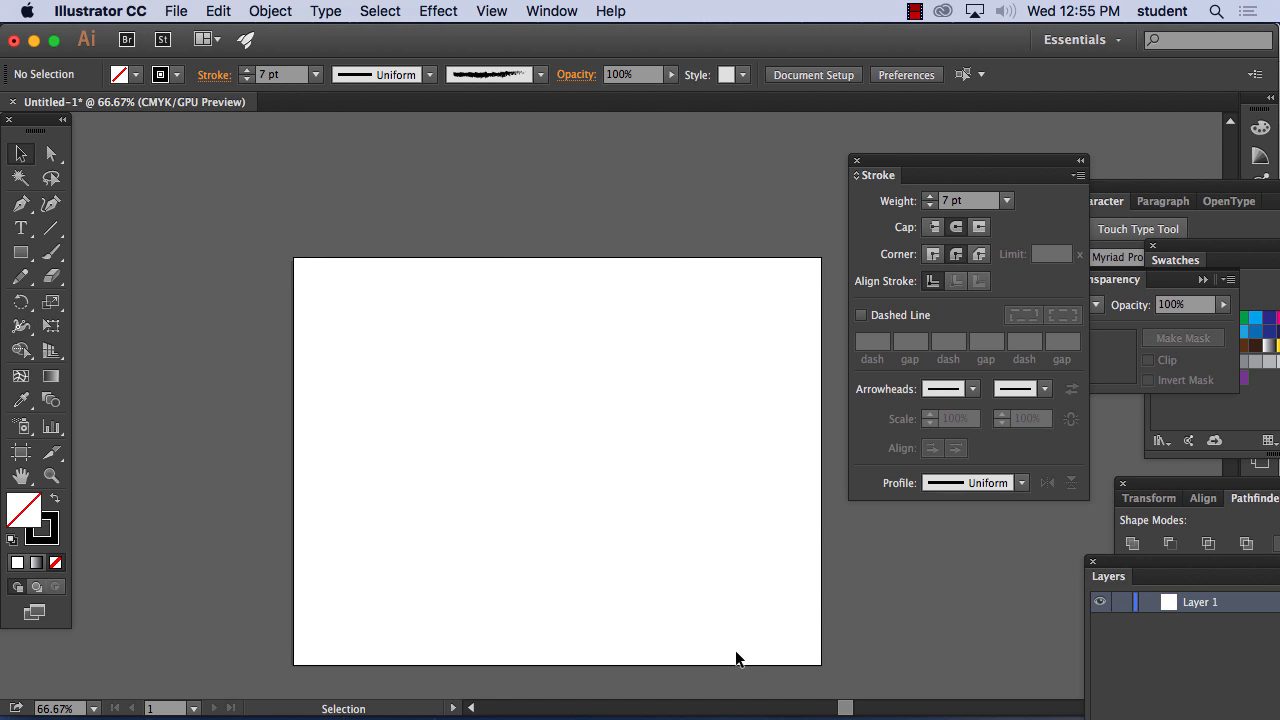
Paint a round outline with a V-shaped notch in its top using the Paintbrush tool, and delete it
left_click(53, 255)
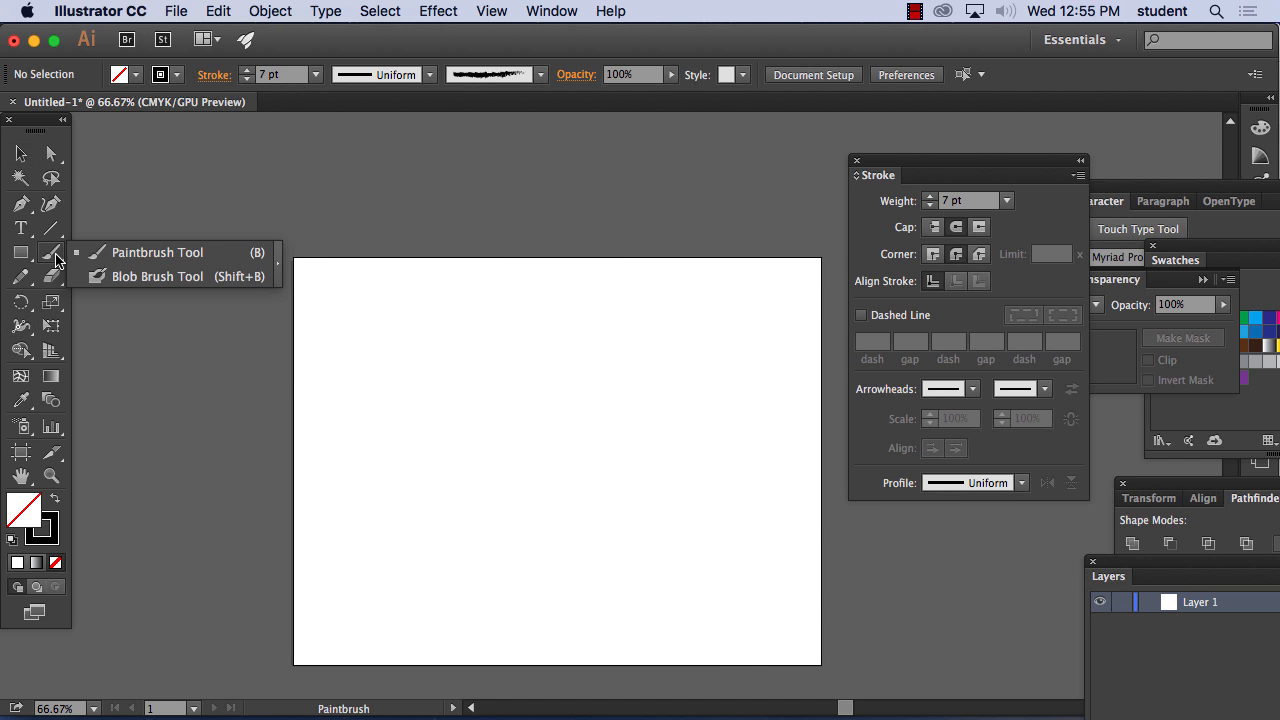
left_click(130, 255)
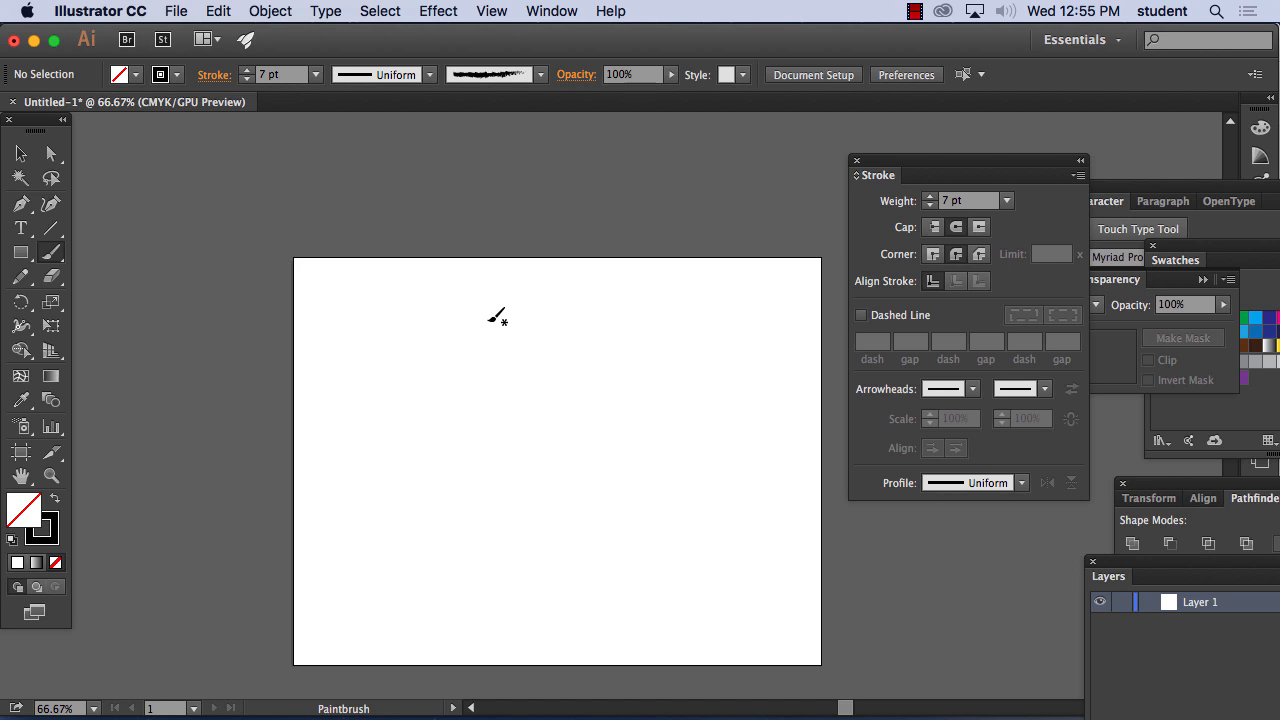
mouse_move(490, 318)
left_mouse_down()
mouse_move(437, 348)
mouse_move(418, 458)
mouse_move(533, 519)
mouse_move(620, 422)
mouse_move(574, 332)
mouse_move(530, 348)
mouse_move(506, 413)
mouse_move(490, 318)
left_mouse_up()
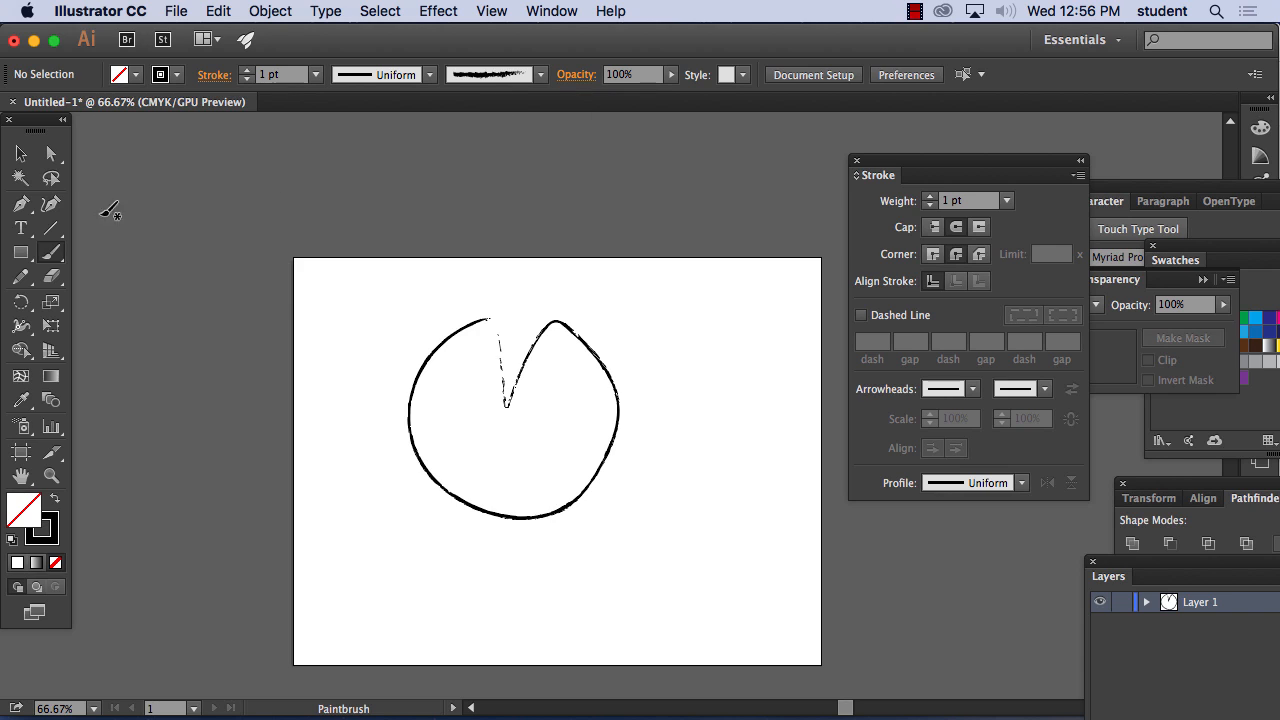
left_click(22, 154)
left_click_drag(670, 572, 669, 572)
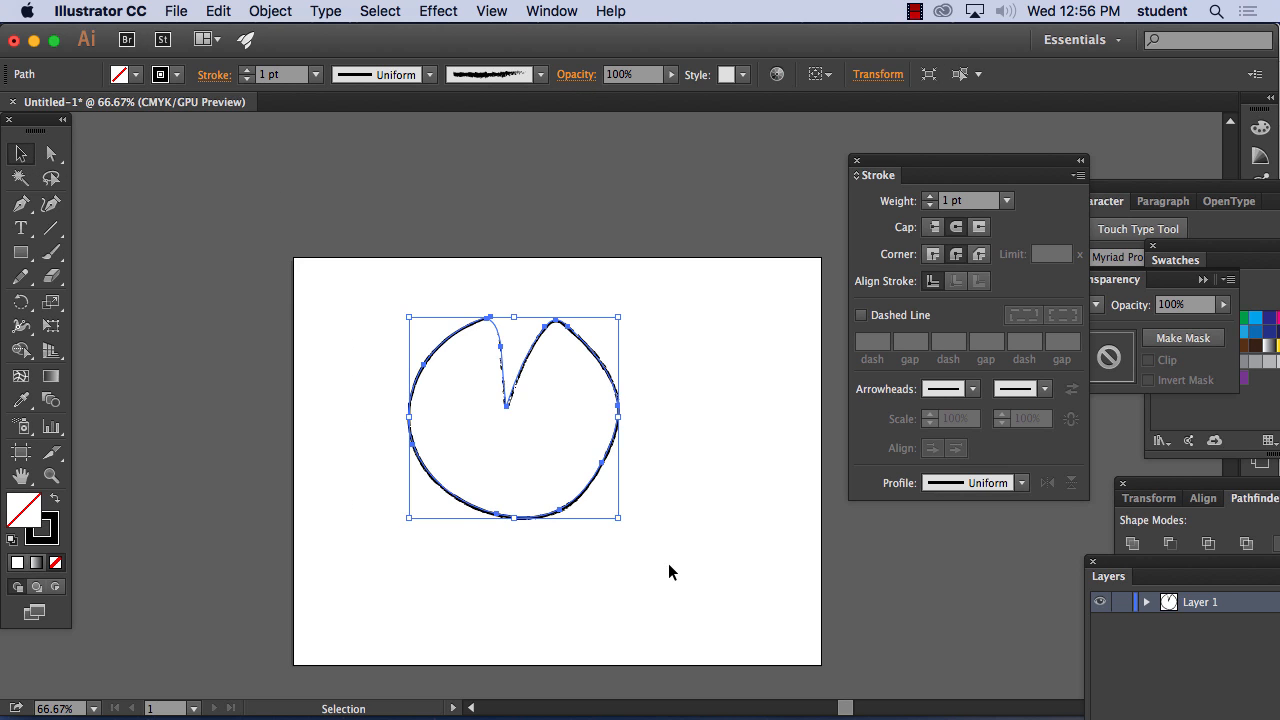
key("Delete")
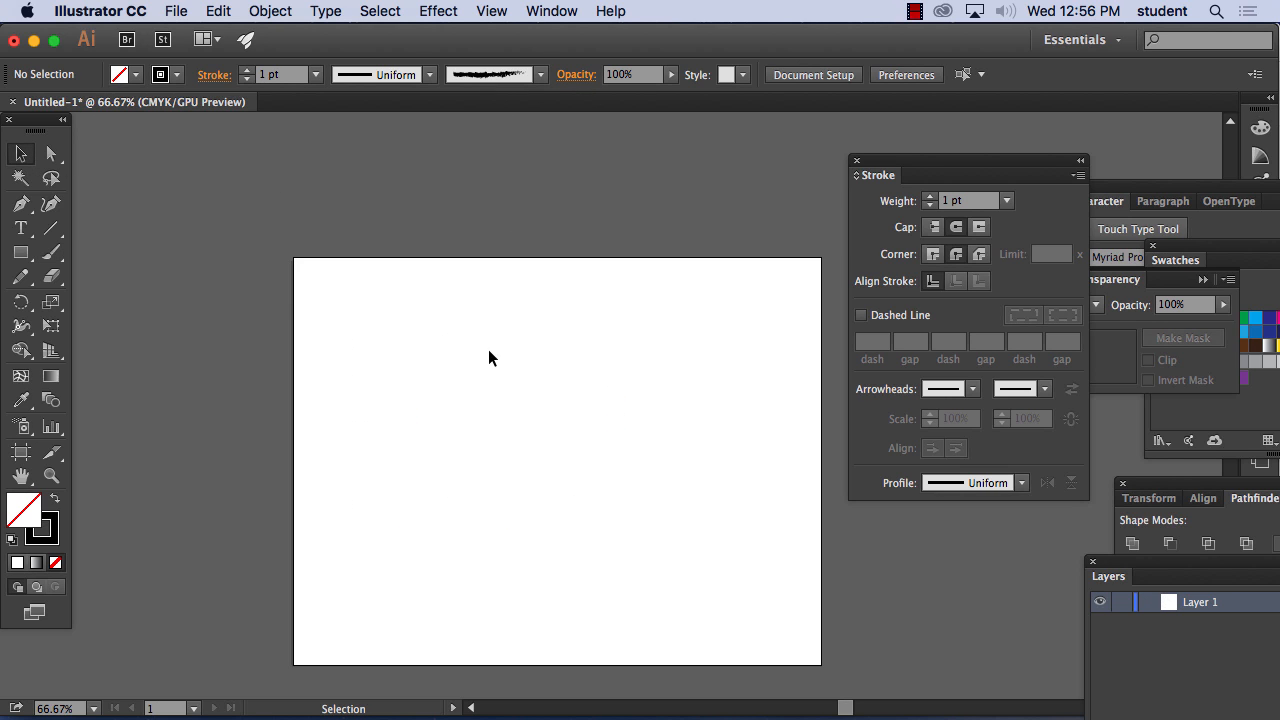
Set the stroke weight to 7 pt and paint six separate rough brush strokes fanning out across the artboard
left_click(316, 75)
left_click(337, 296)
left_click(52, 252)
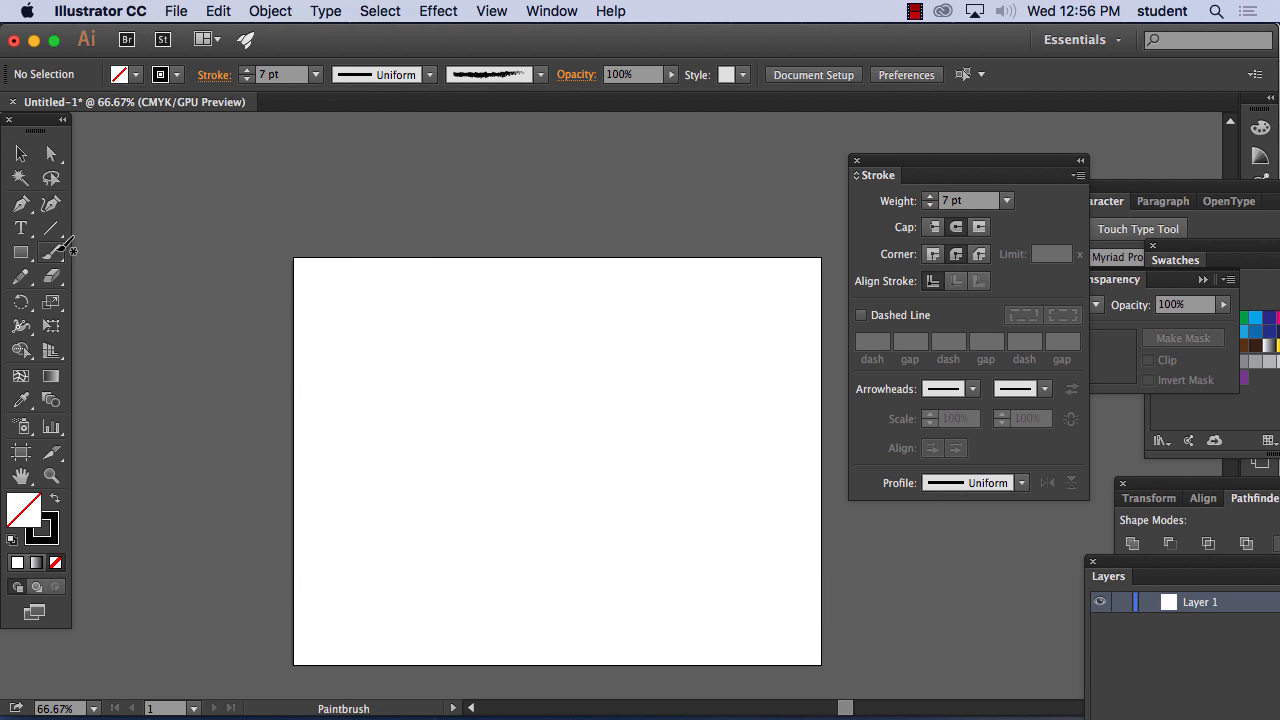
left_click_drag(510, 316, 446, 489)
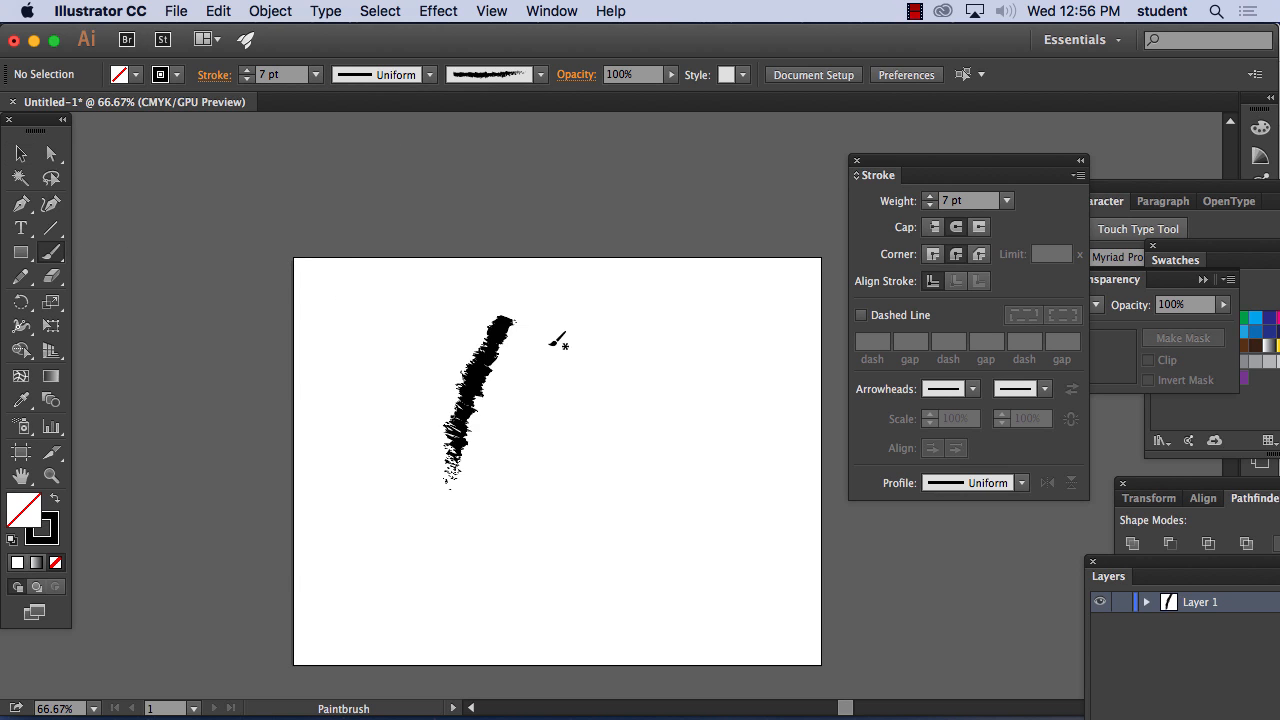
mouse_move(565, 331)
left_mouse_down()
mouse_move(497, 555)
mouse_move(627, 616)
left_mouse_up()
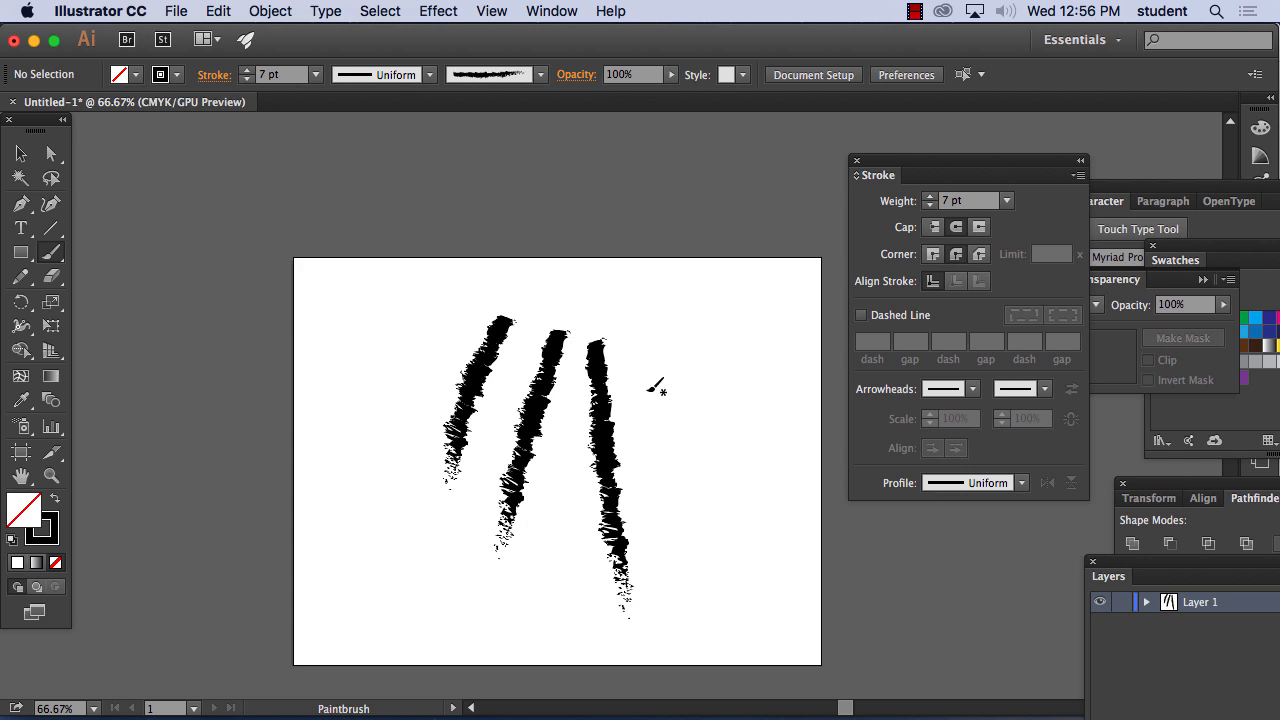
left_click_drag(620, 340, 734, 570)
left_click_drag(648, 333, 787, 438)
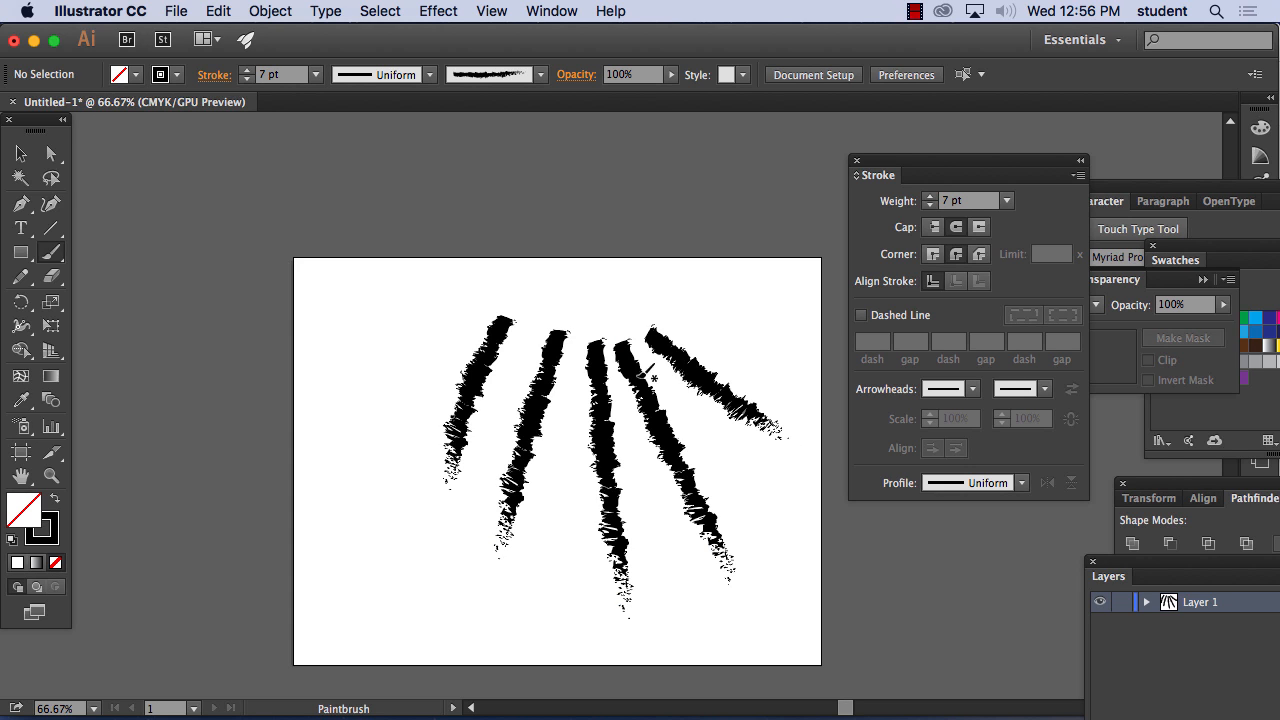
left_click_drag(657, 300, 768, 308)
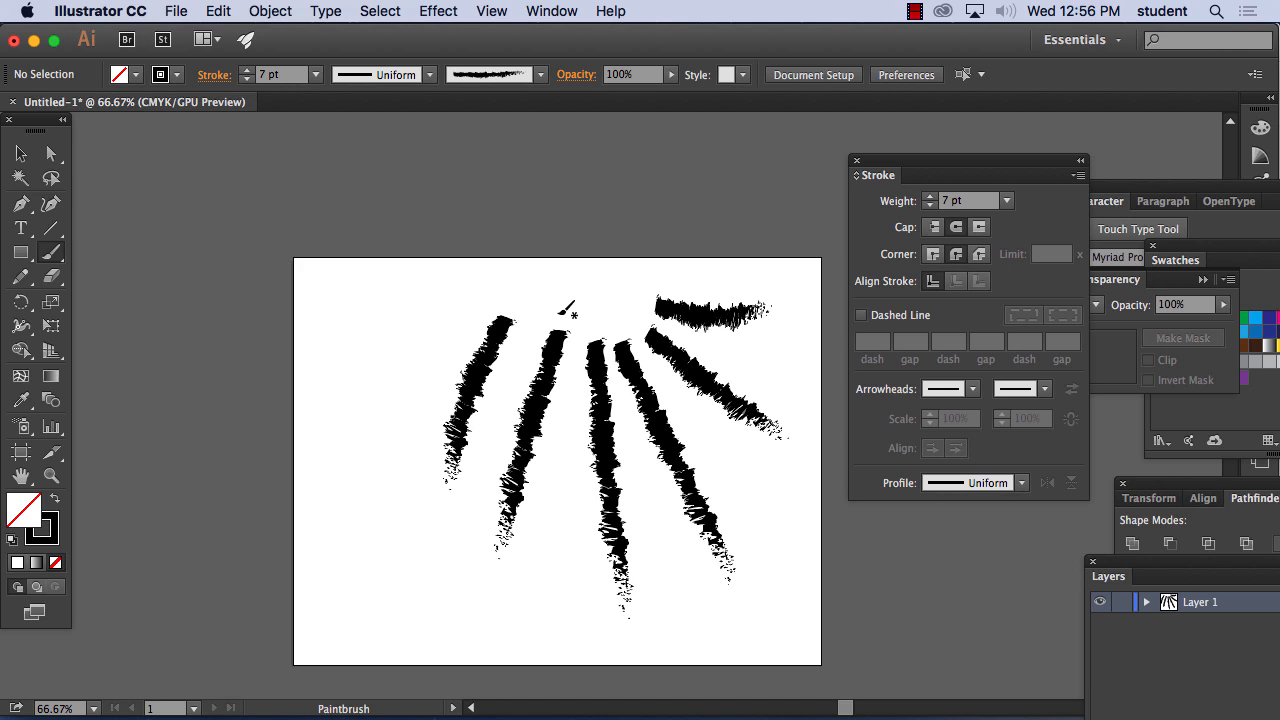
Delete all the fanned brush strokes from the artboard
left_click(20, 153)
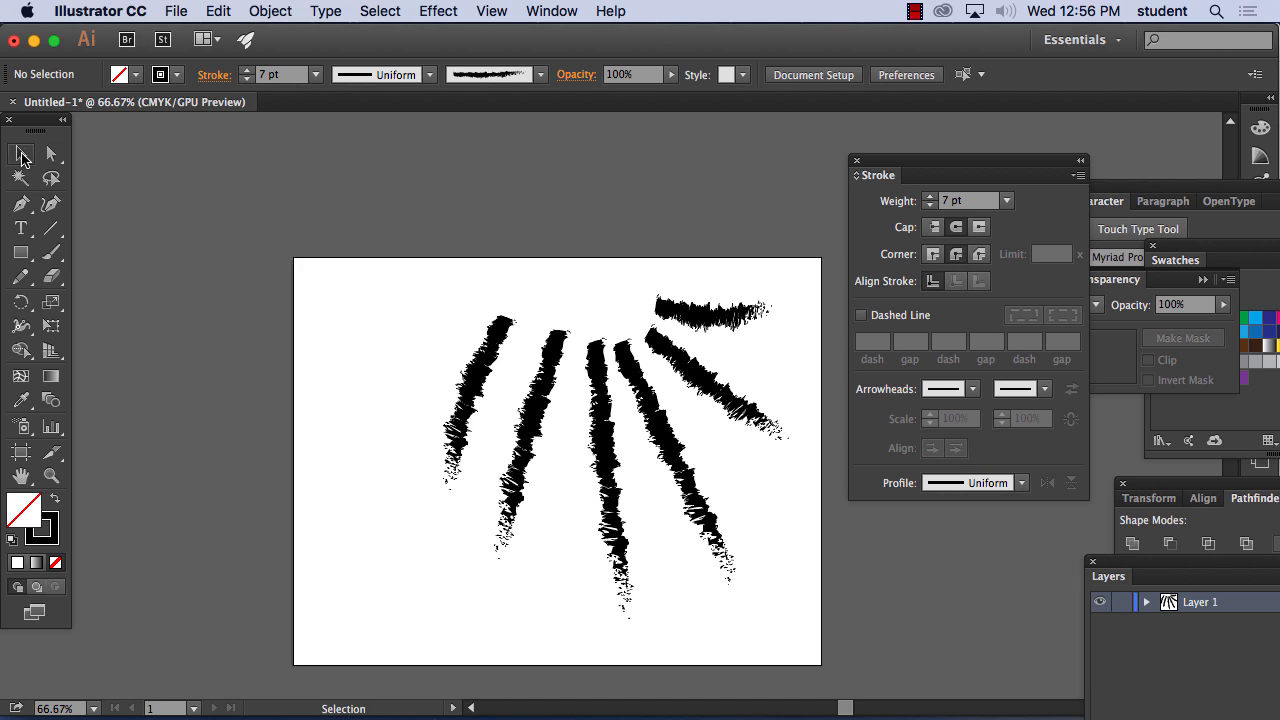
left_click_drag(830, 616, 830, 616)
key("Delete")
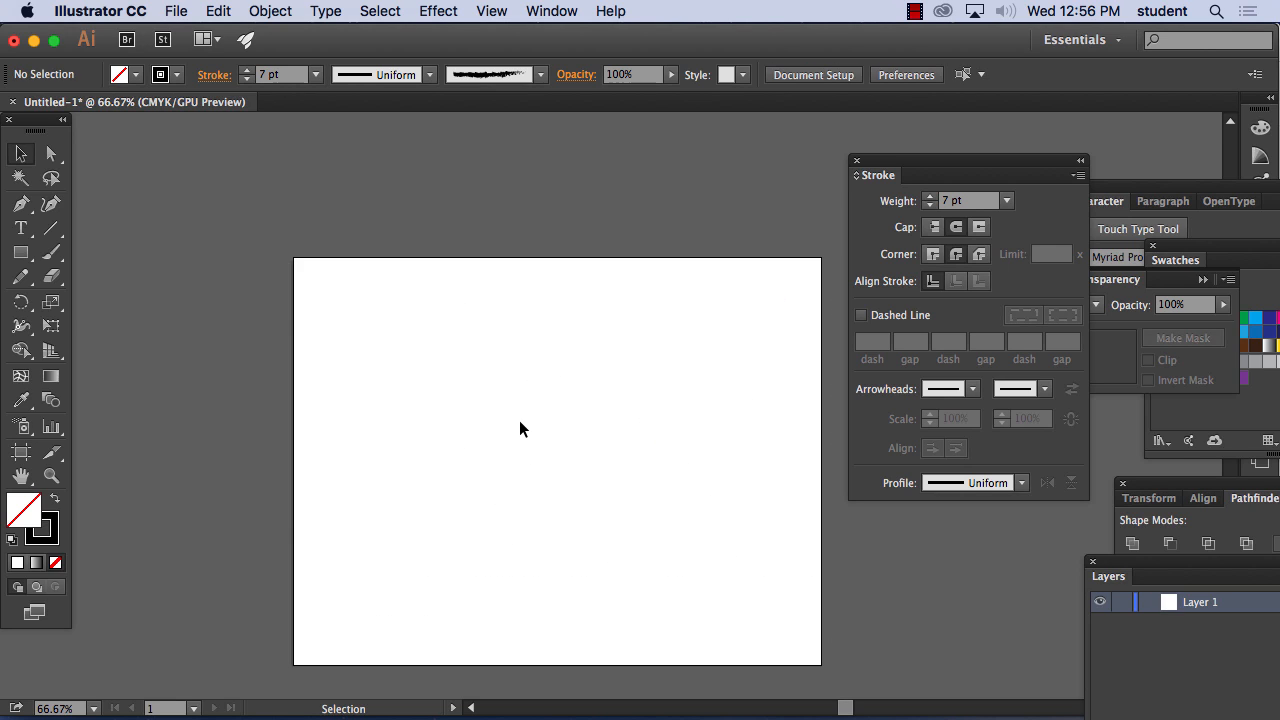
Paint a wide, rough oval in the artboard's upper half with the Paintbrush tool, and delete it
left_click(51, 252)
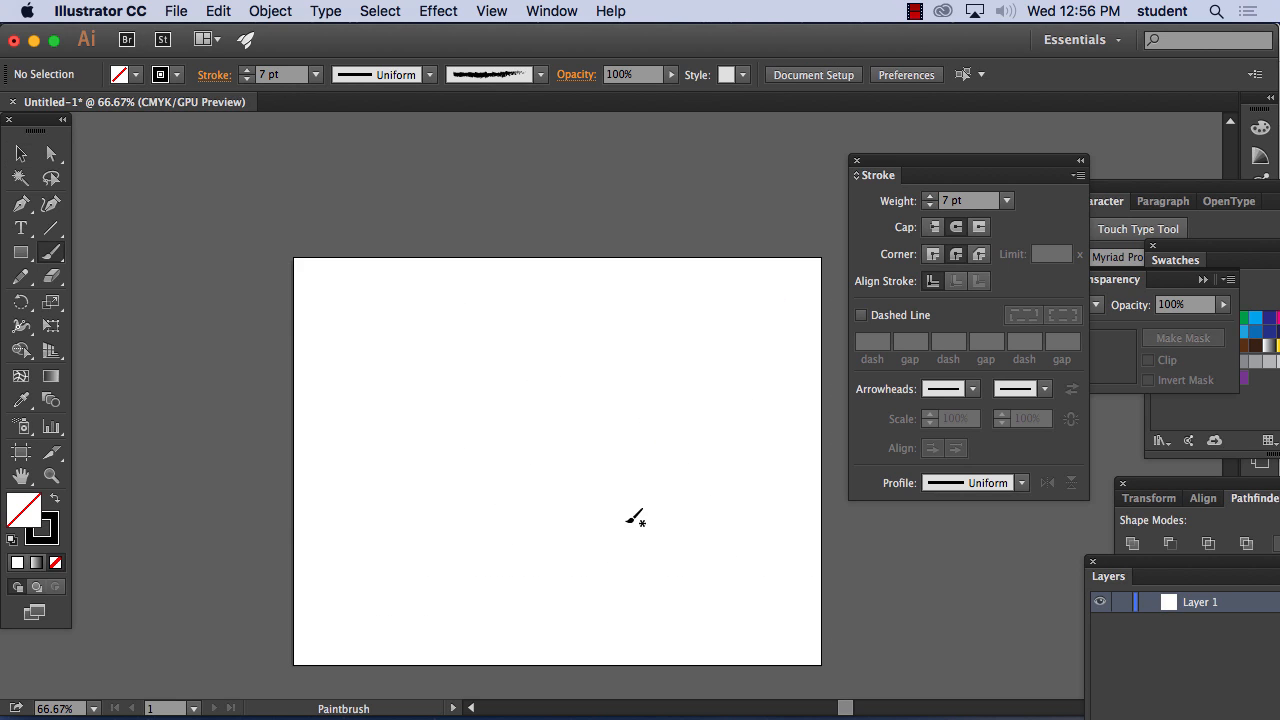
mouse_move(557, 336)
left_mouse_down()
mouse_move(434, 408)
mouse_move(508, 464)
mouse_move(678, 459)
left_mouse_up()
left_click_drag(650, 340, 555, 336)
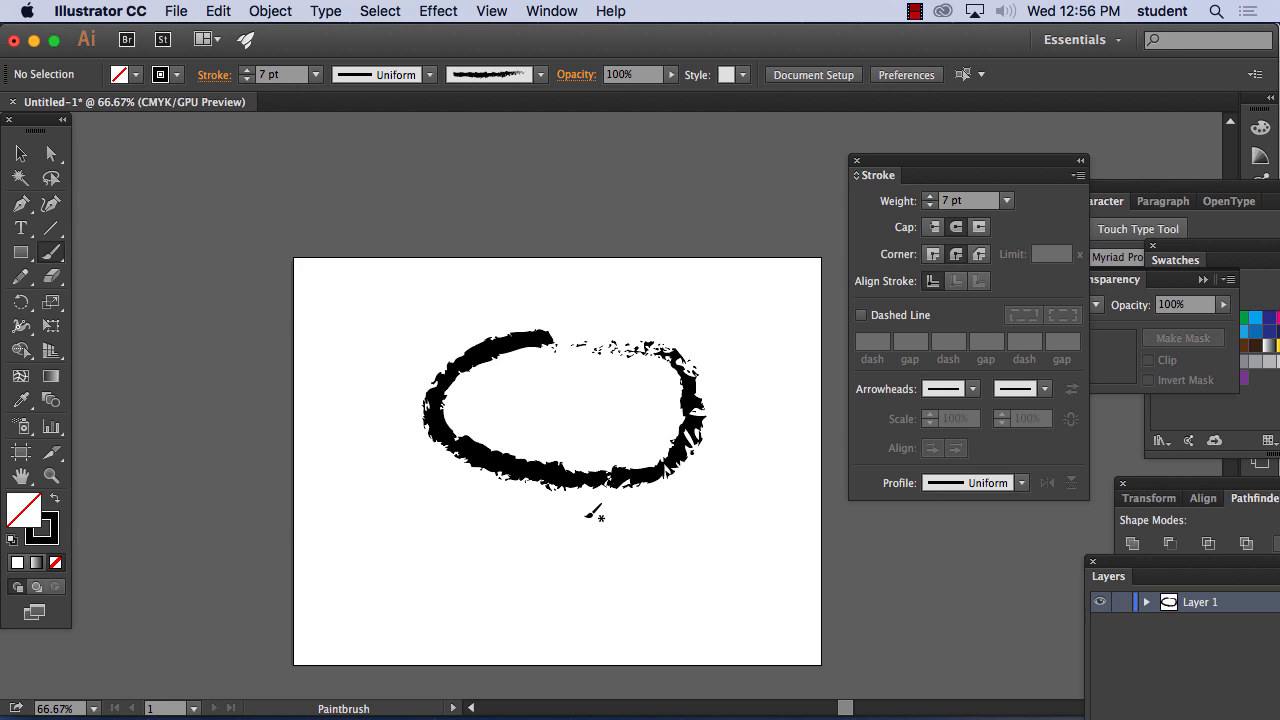
left_click(21, 154)
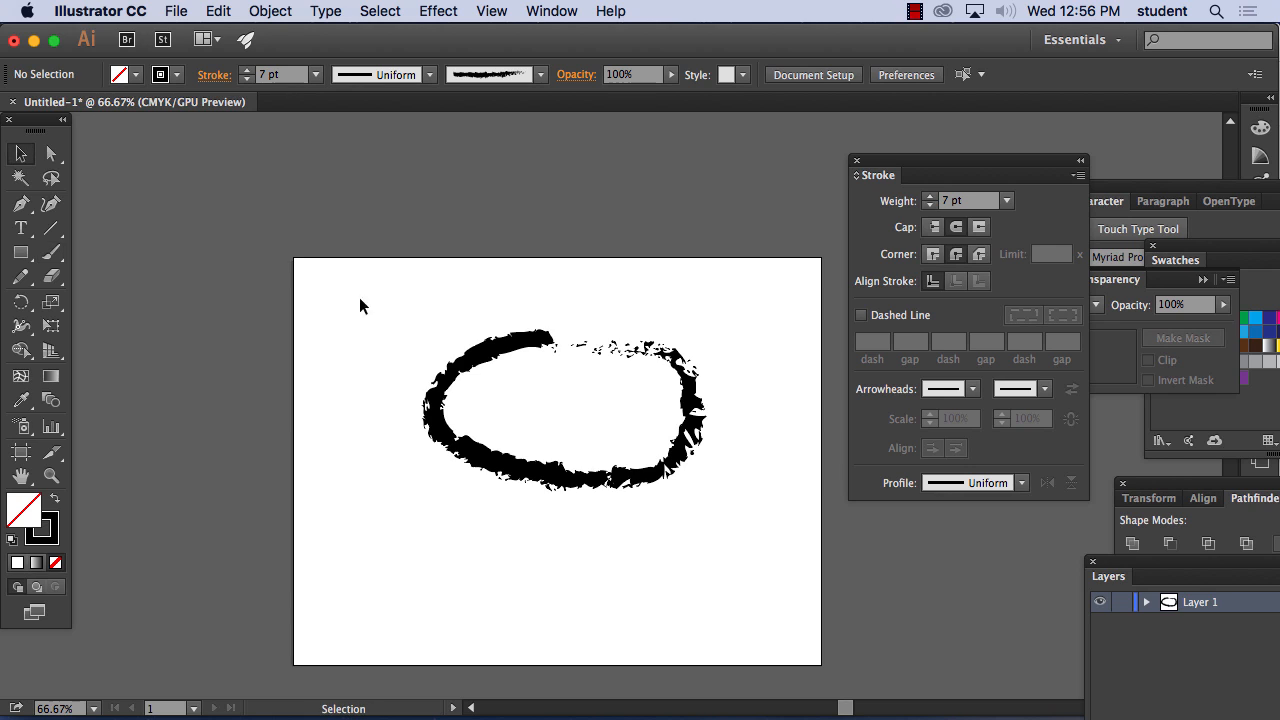
key("super+a")
key("Delete")
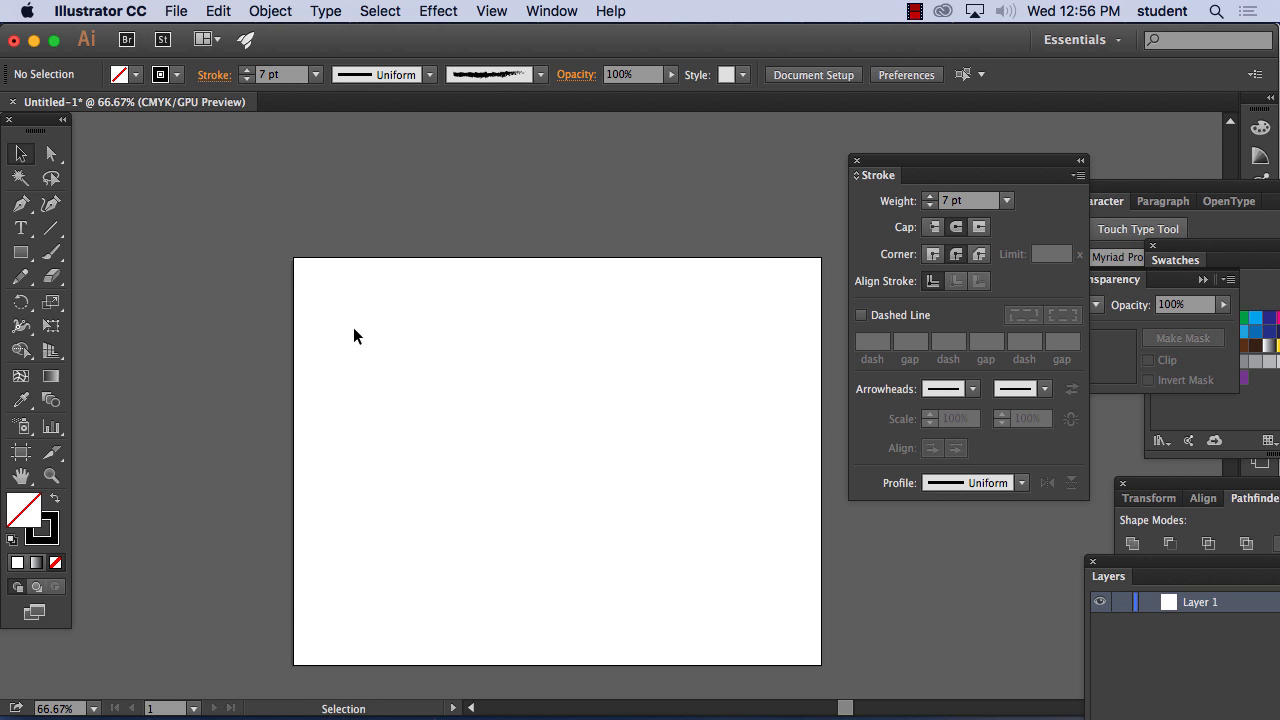
Choose the 5 pt. Oval calligraphic brush and set its angle to -32° and its roundness to 26%
left_click(540, 75)
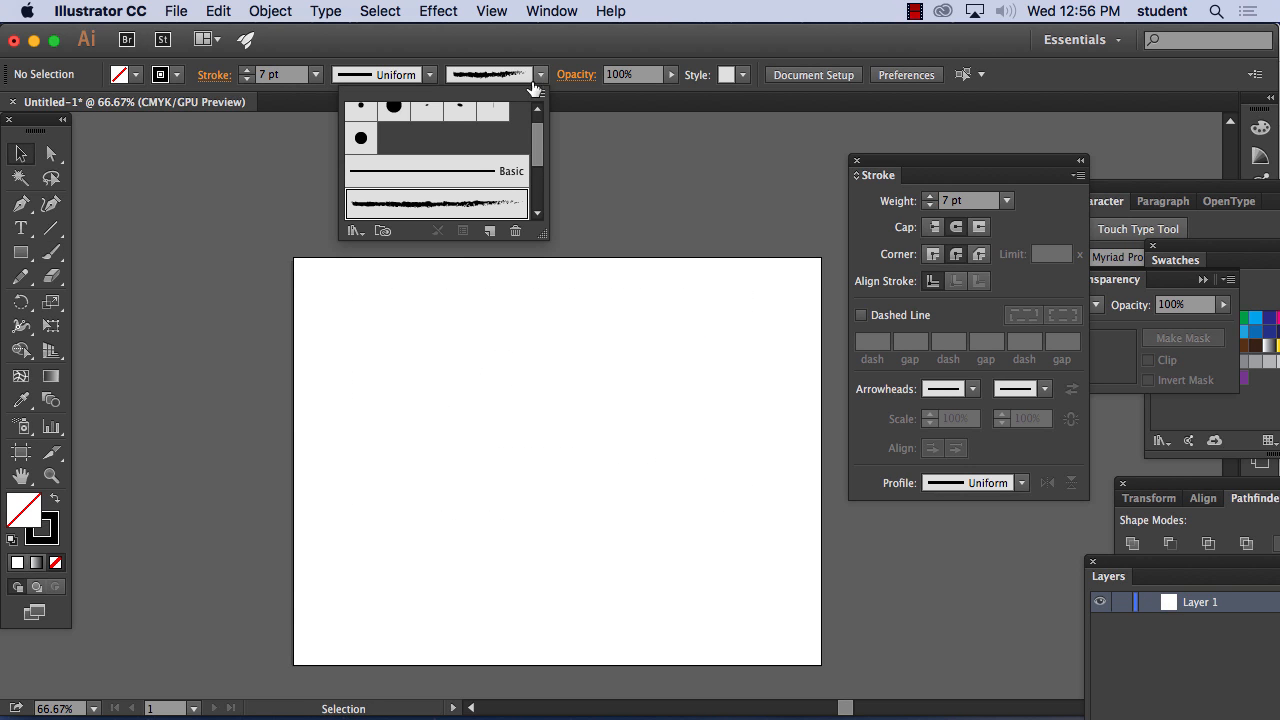
left_click(474, 171)
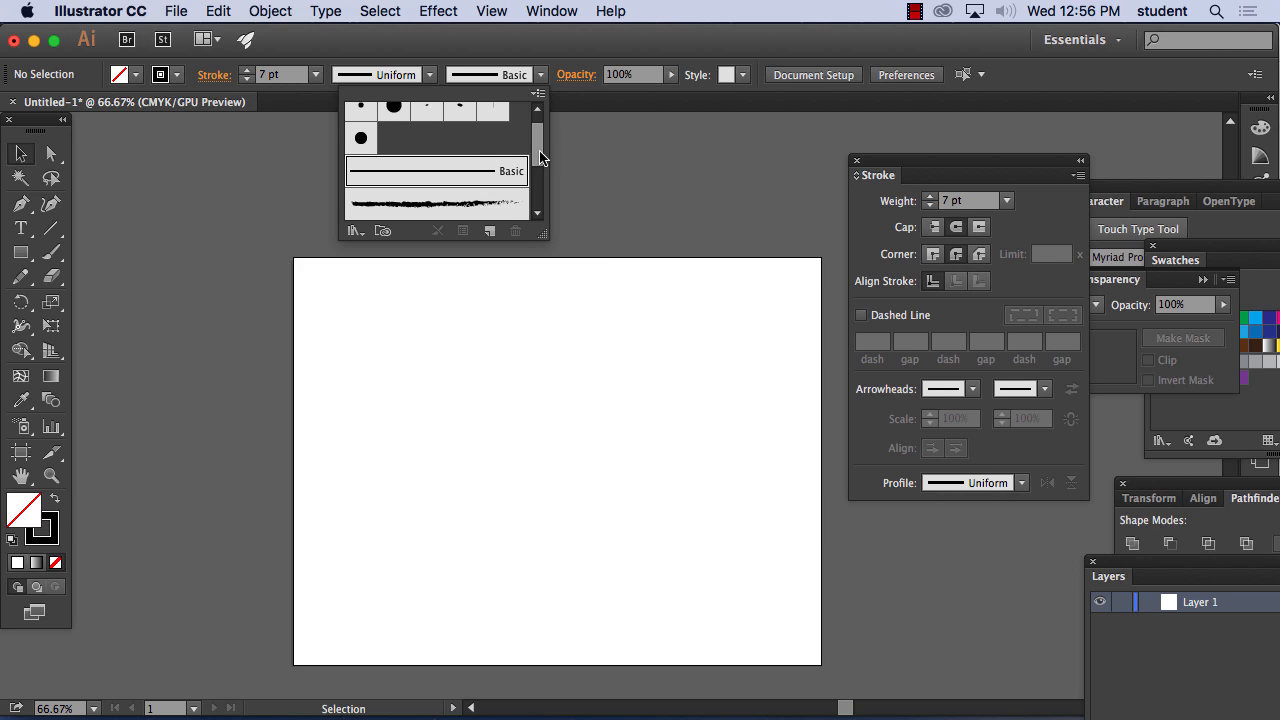
scroll(545, 165, "up", 2)
left_click(460, 123)
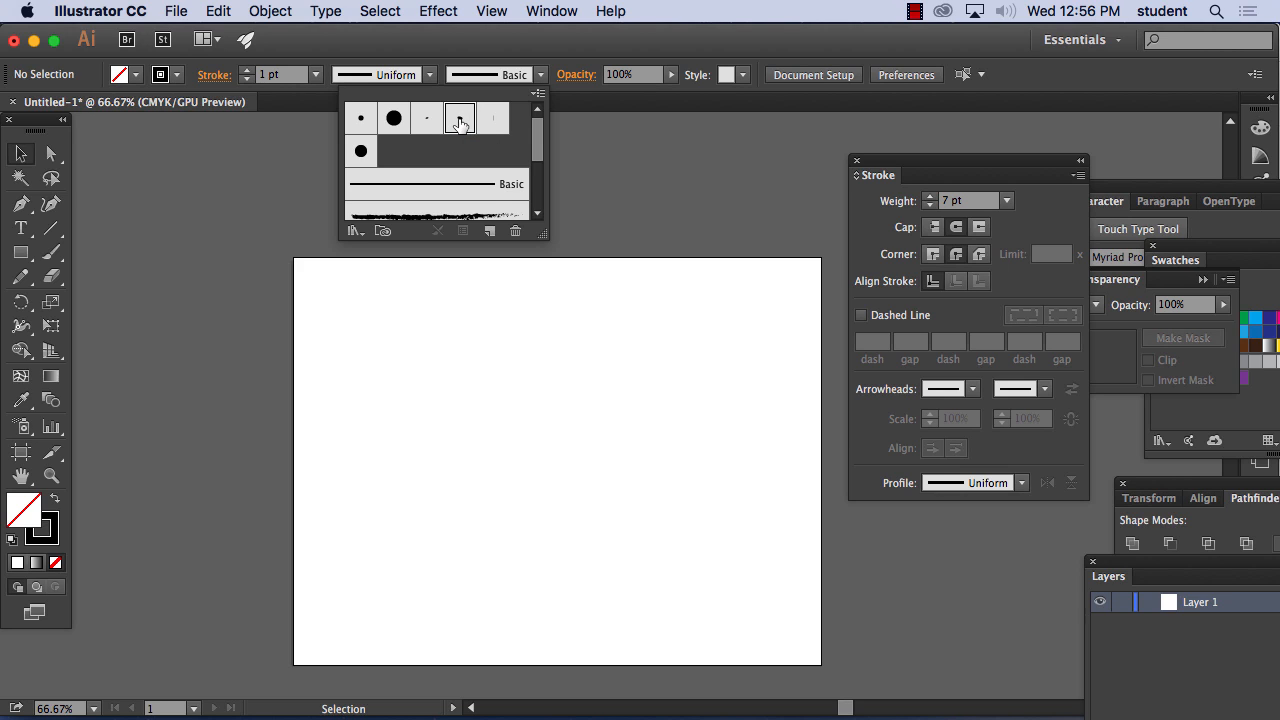
double_click(460, 123)
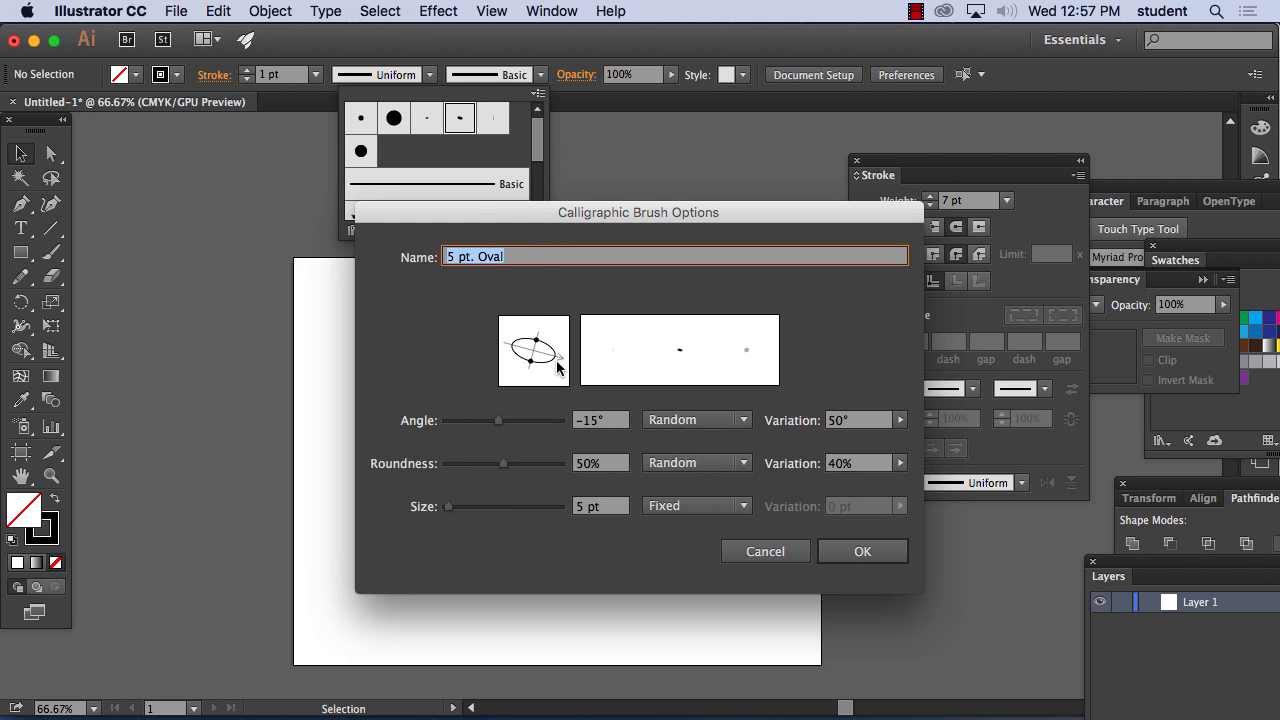
mouse_move(564, 357)
left_mouse_down()
mouse_move(545, 366)
mouse_move(541, 345)
mouse_move(556, 333)
mouse_move(538, 350)
left_mouse_up()
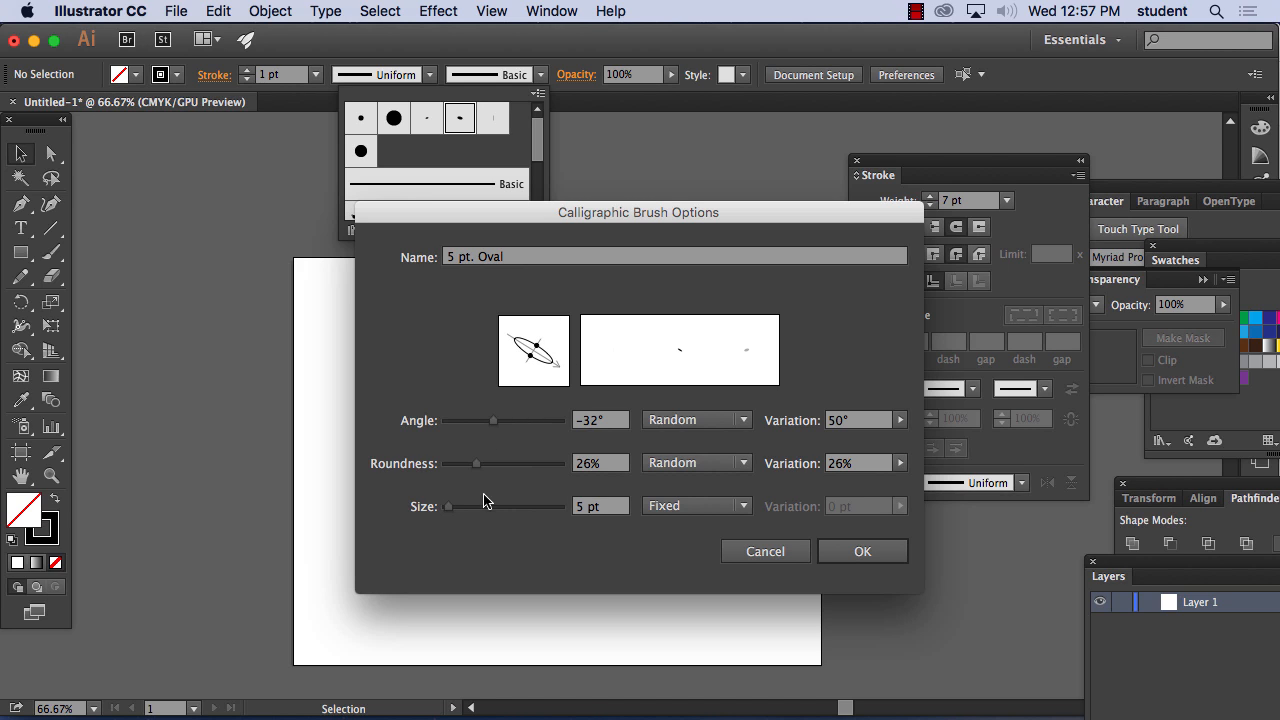
left_click_drag(449, 512, 448, 512)
left_click(866, 551)
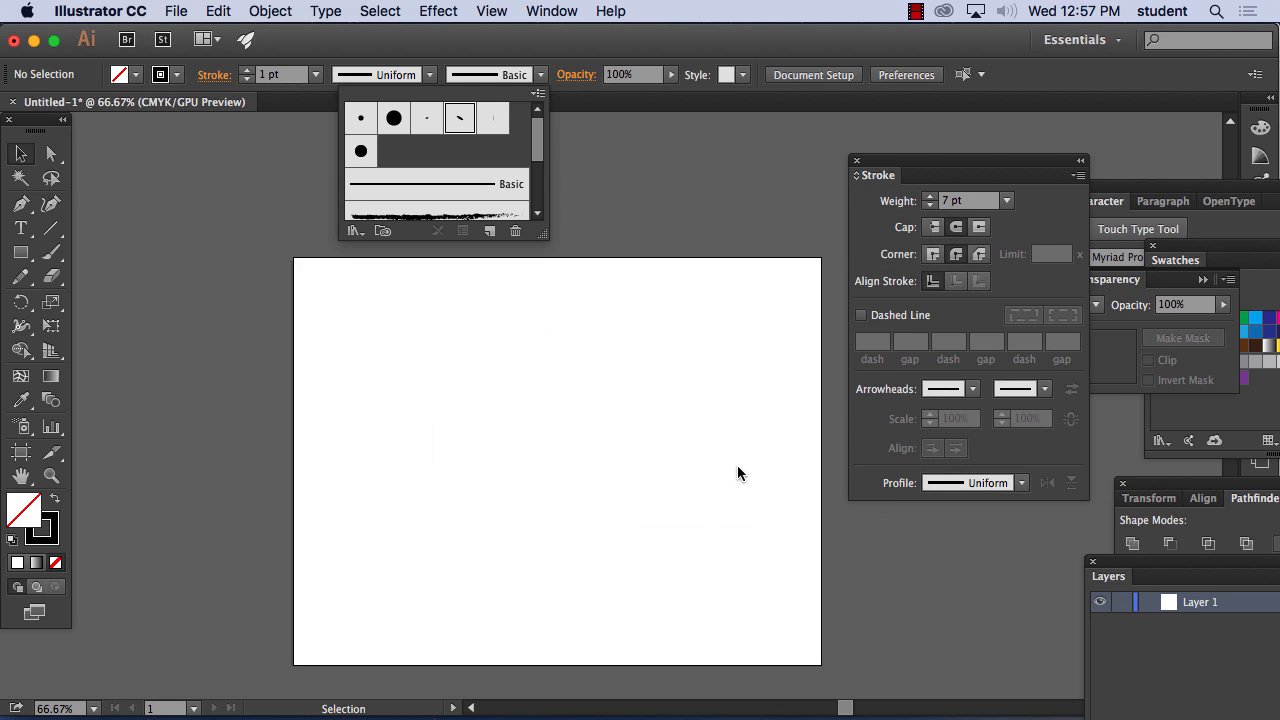
left_click(50, 255)
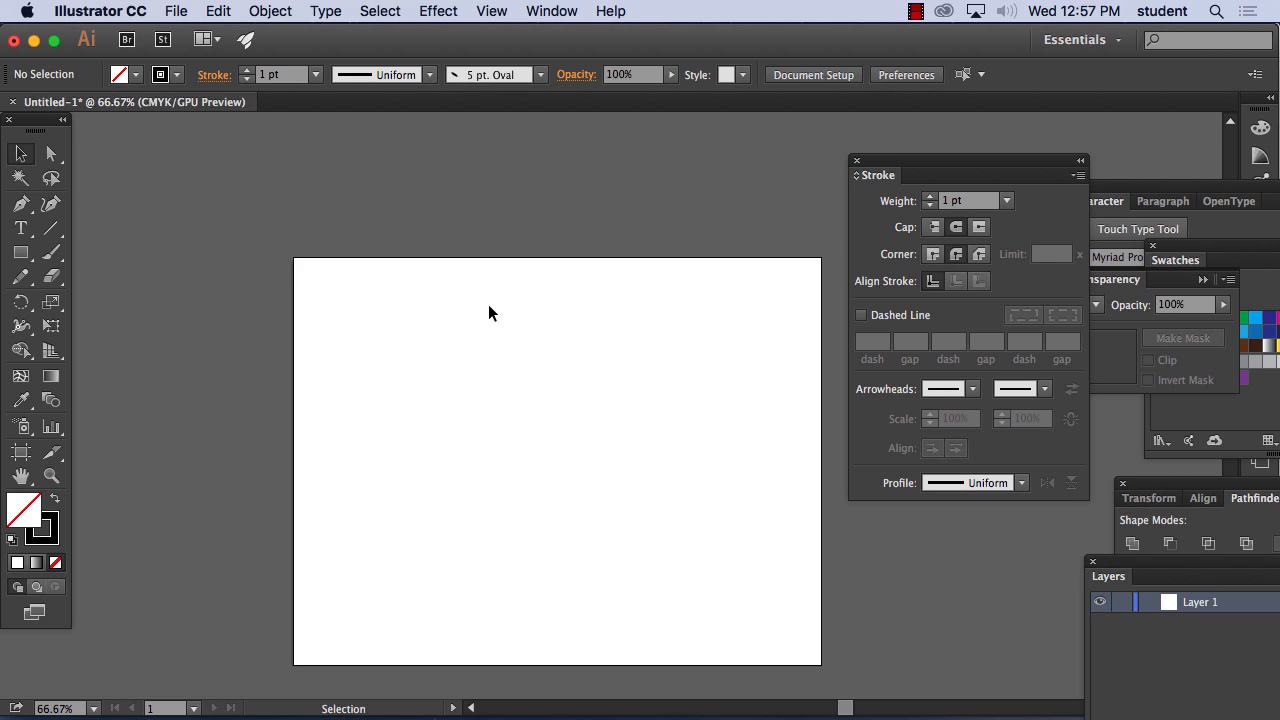
Paint a wide freehand oval in the artboard's upper half using the Paintbrush with the 5 pt. Oval brush
left_click(51, 253)
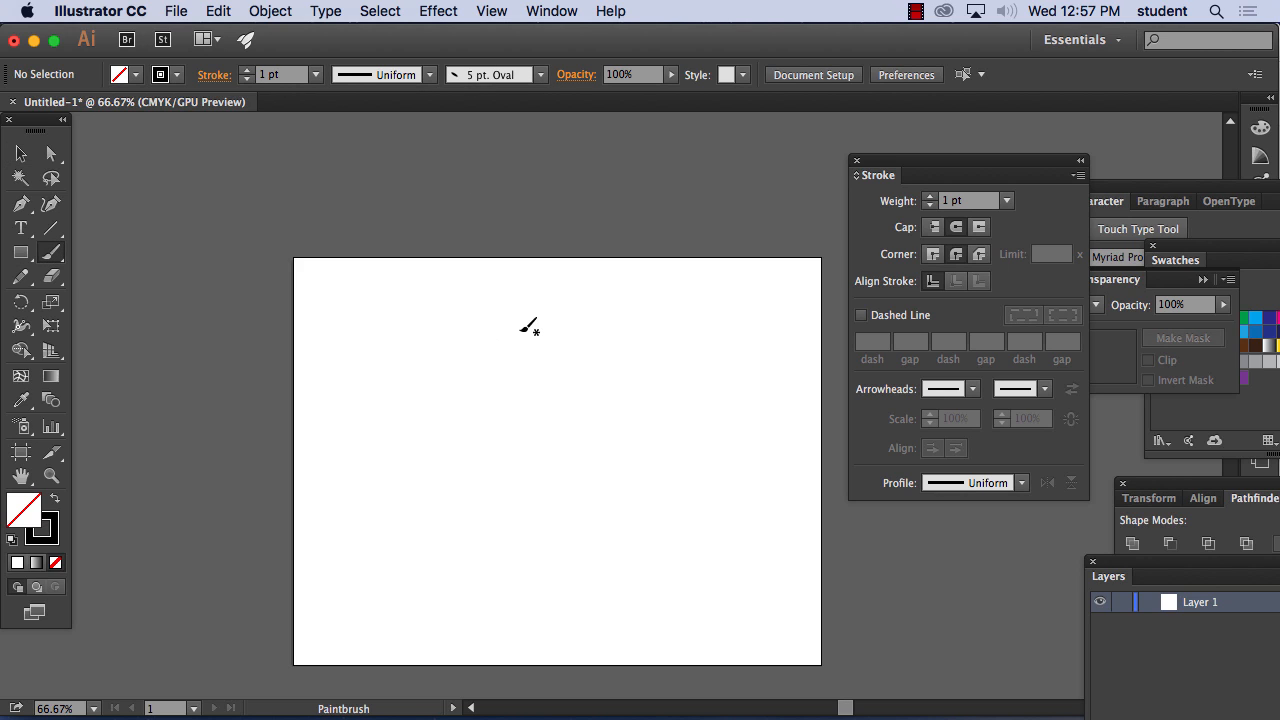
mouse_move(535, 334)
left_mouse_down()
mouse_move(411, 397)
mouse_move(413, 430)
mouse_move(521, 460)
mouse_move(623, 441)
mouse_move(659, 394)
mouse_move(595, 340)
mouse_move(548, 328)
left_mouse_up()
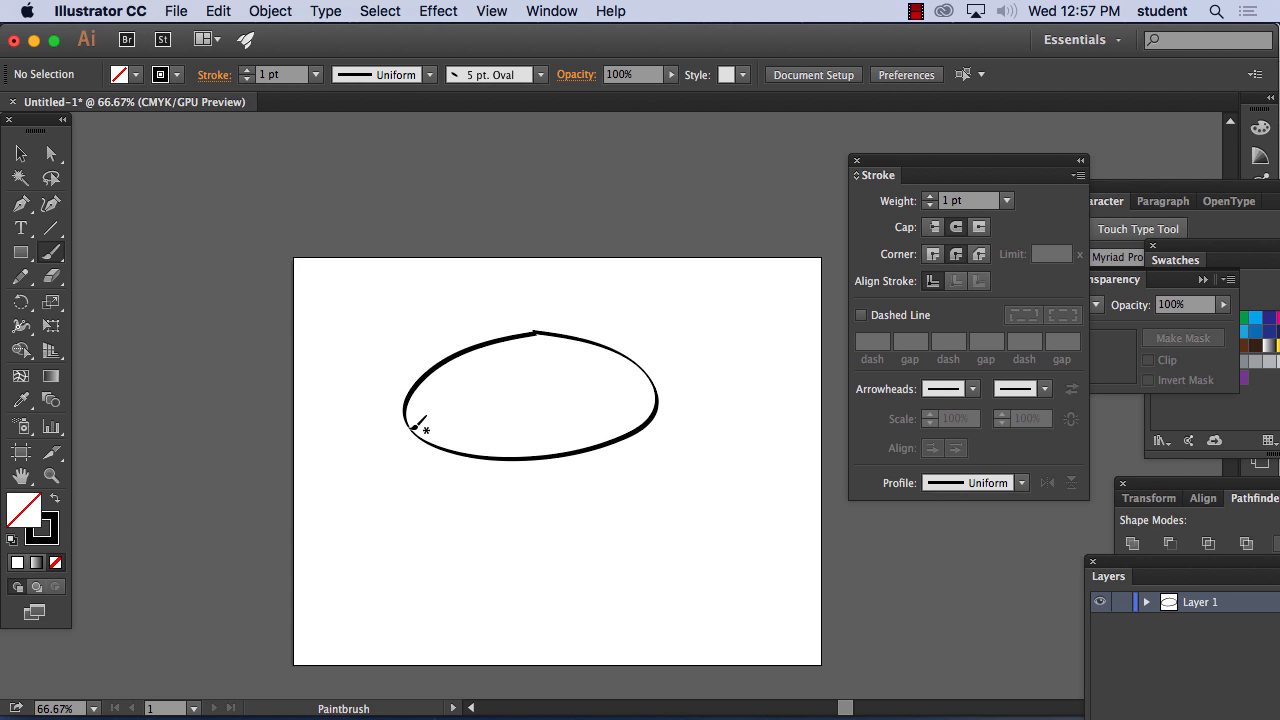
key("super+equal")
key("super+equal")
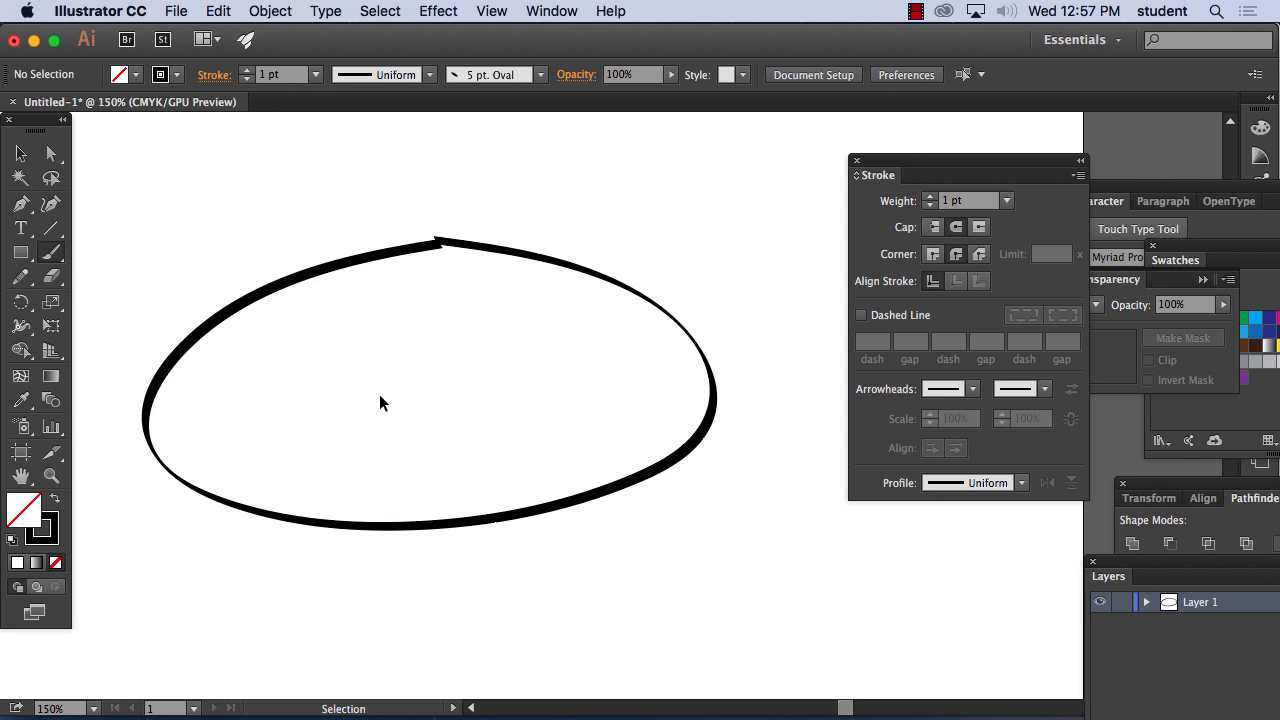
key("super+minus")
key("super+minus")
key("super+minus")
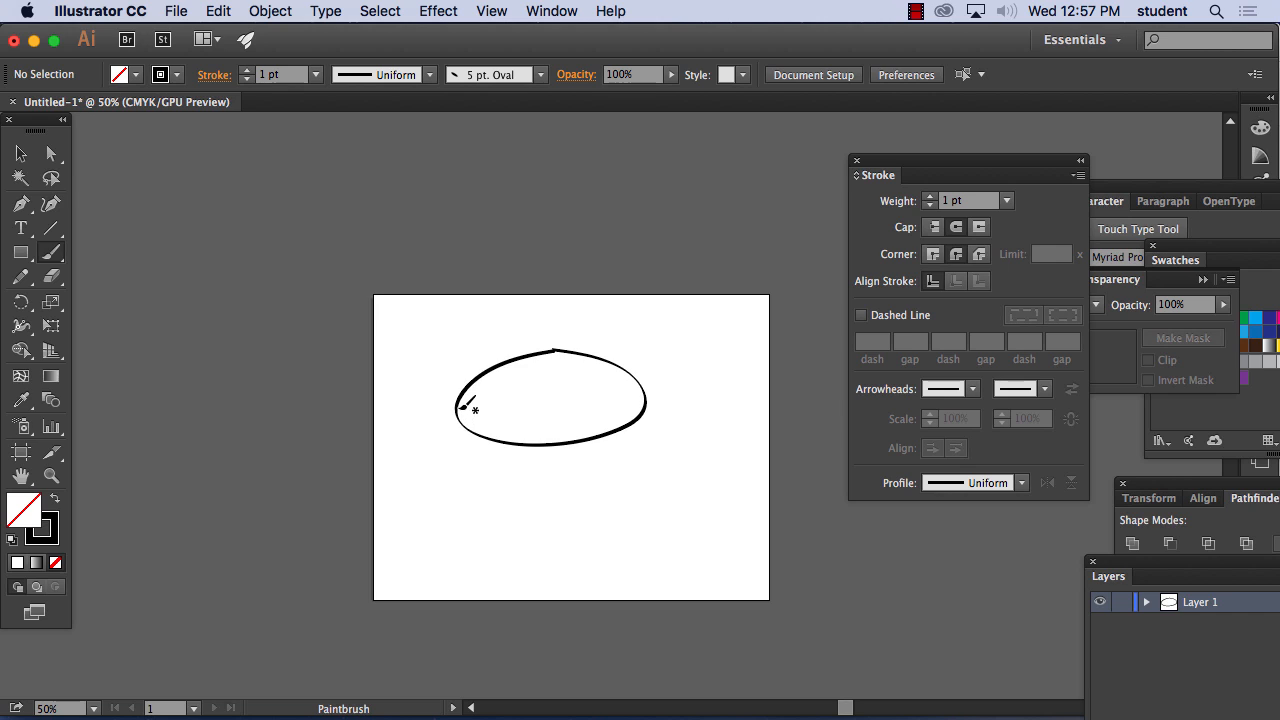
Try to paint the sides and base of a cylinder below the oval in one continuous stroke
mouse_move(456, 408)
left_mouse_down()
mouse_move(456, 535)
mouse_move(538, 552)
mouse_move(613, 553)
mouse_move(682, 530)
mouse_move(666, 532)
mouse_move(653, 390)
left_mouse_up()
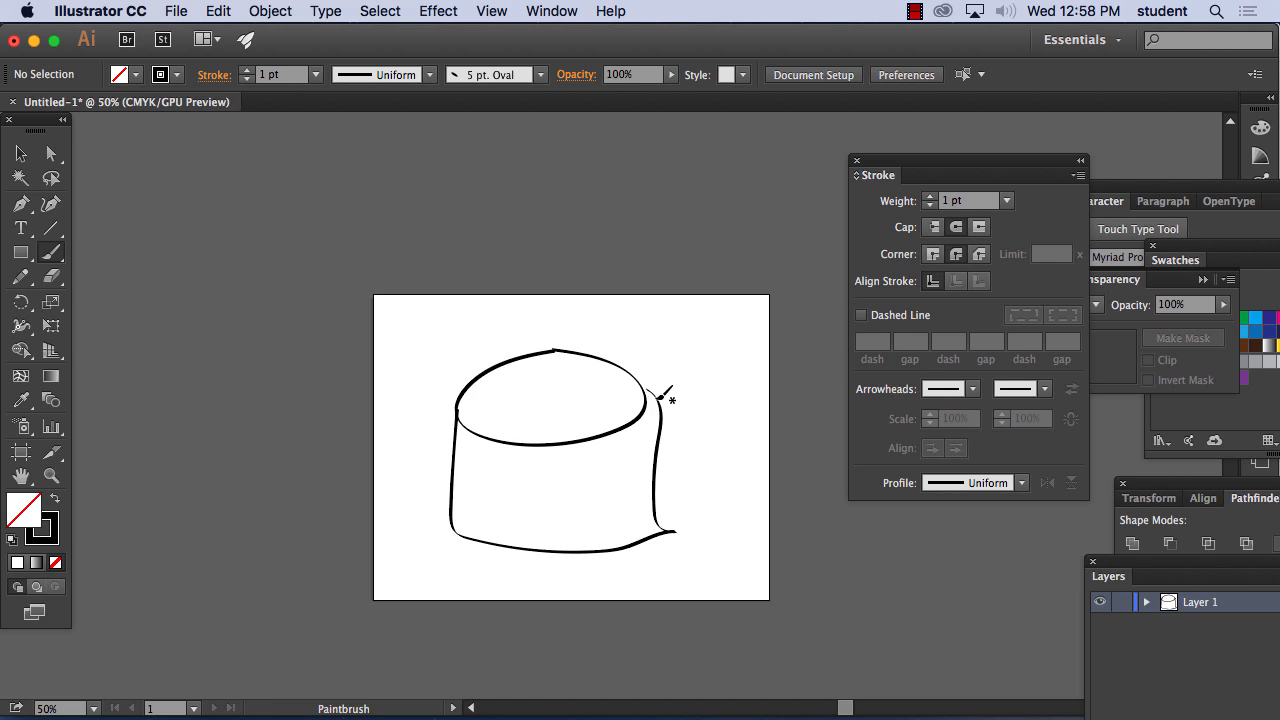
key("super")
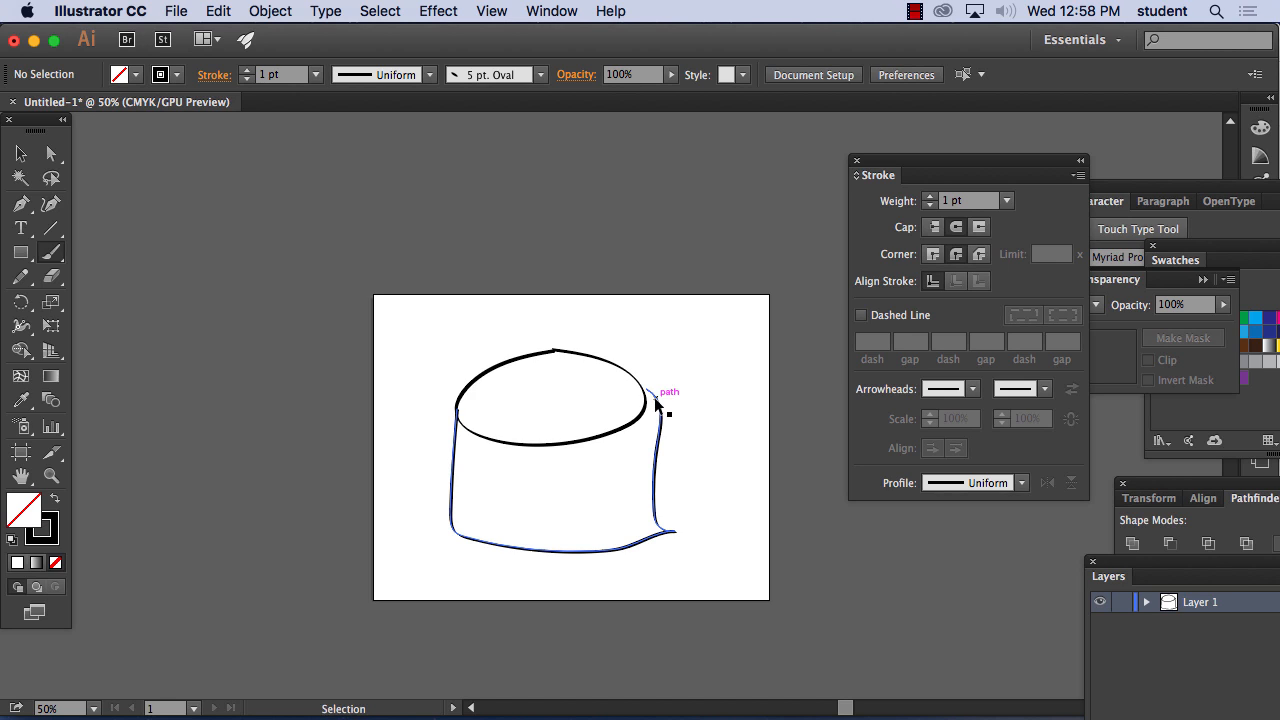
key("super+z")
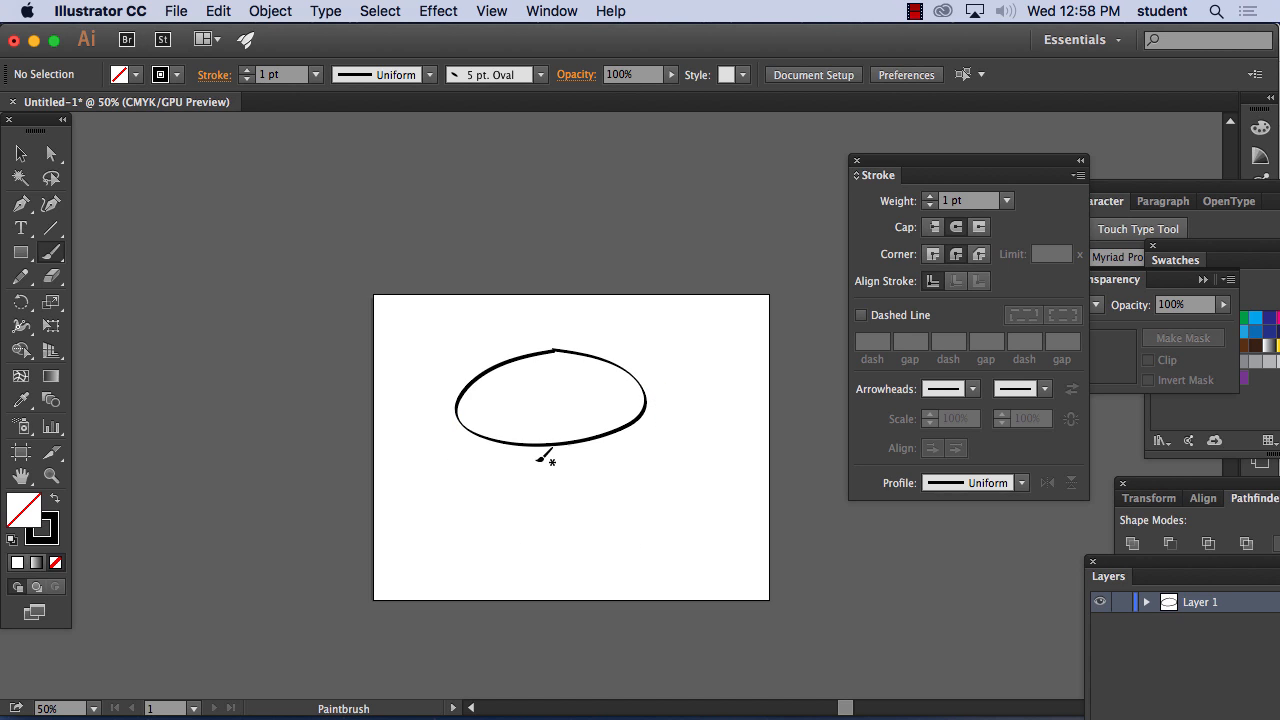
Paint the cake's side below the oval with seven vertical lines, a curved base line and a curved middle band
left_click_drag(456, 411, 461, 524)
left_click_drag(488, 440, 488, 530)
left_click_drag(526, 446, 528, 532)
left_click_drag(571, 446, 573, 533)
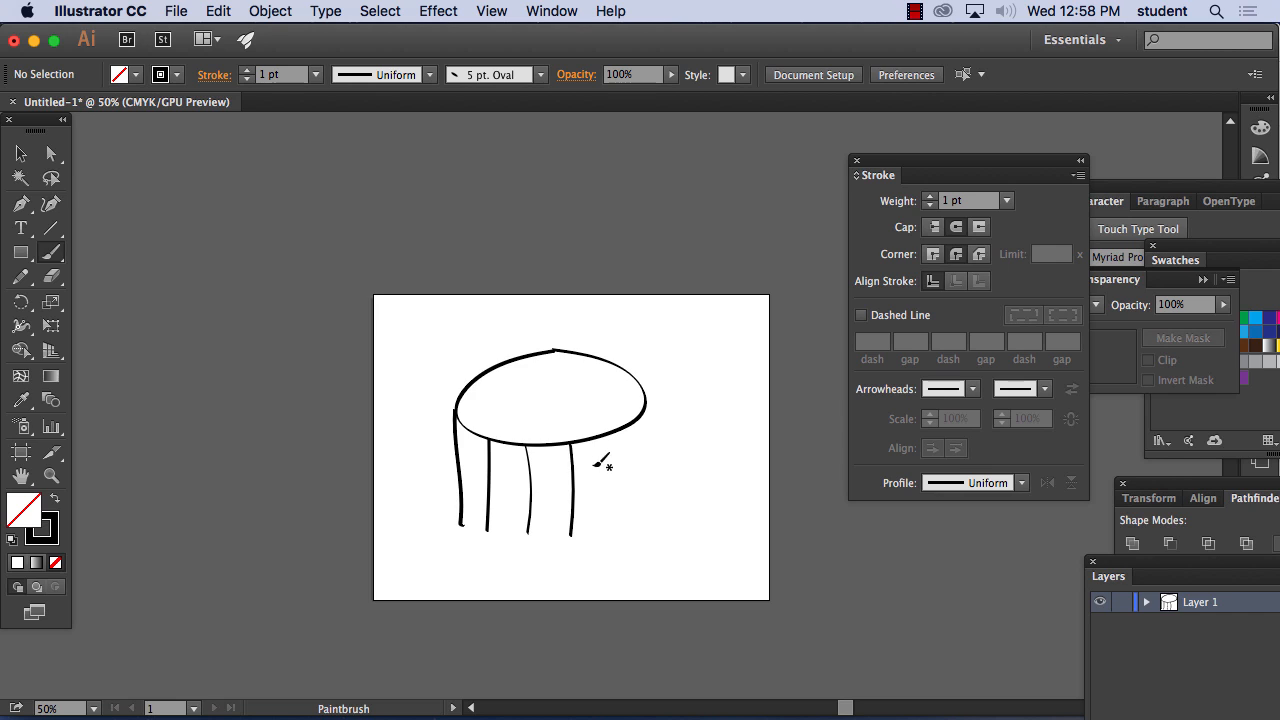
mouse_move(605, 437)
left_mouse_down()
mouse_move(609, 528)
mouse_move(633, 475)
mouse_move(628, 518)
left_mouse_up()
left_click_drag(651, 403, 643, 485)
mouse_move(461, 522)
left_mouse_down()
mouse_move(525, 534)
mouse_move(605, 523)
mouse_move(645, 480)
left_mouse_up()
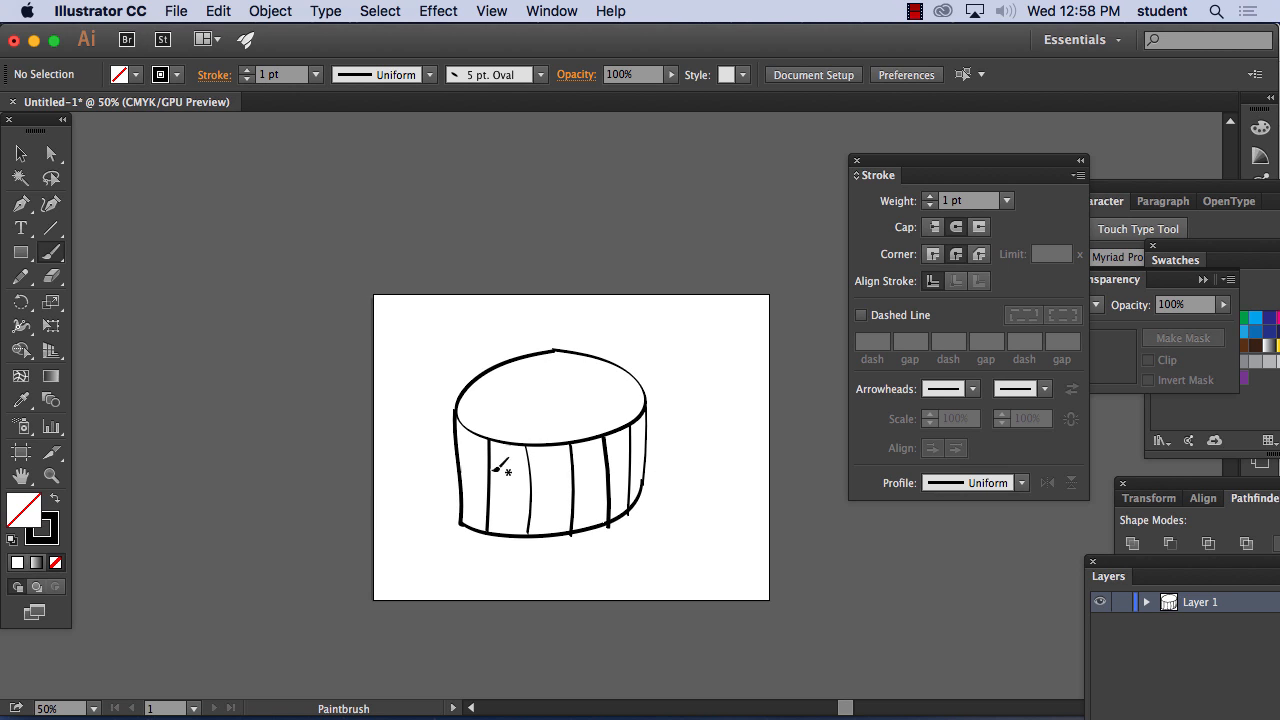
mouse_move(457, 463)
left_mouse_down()
mouse_move(540, 492)
mouse_move(617, 481)
mouse_move(648, 446)
left_mouse_up()
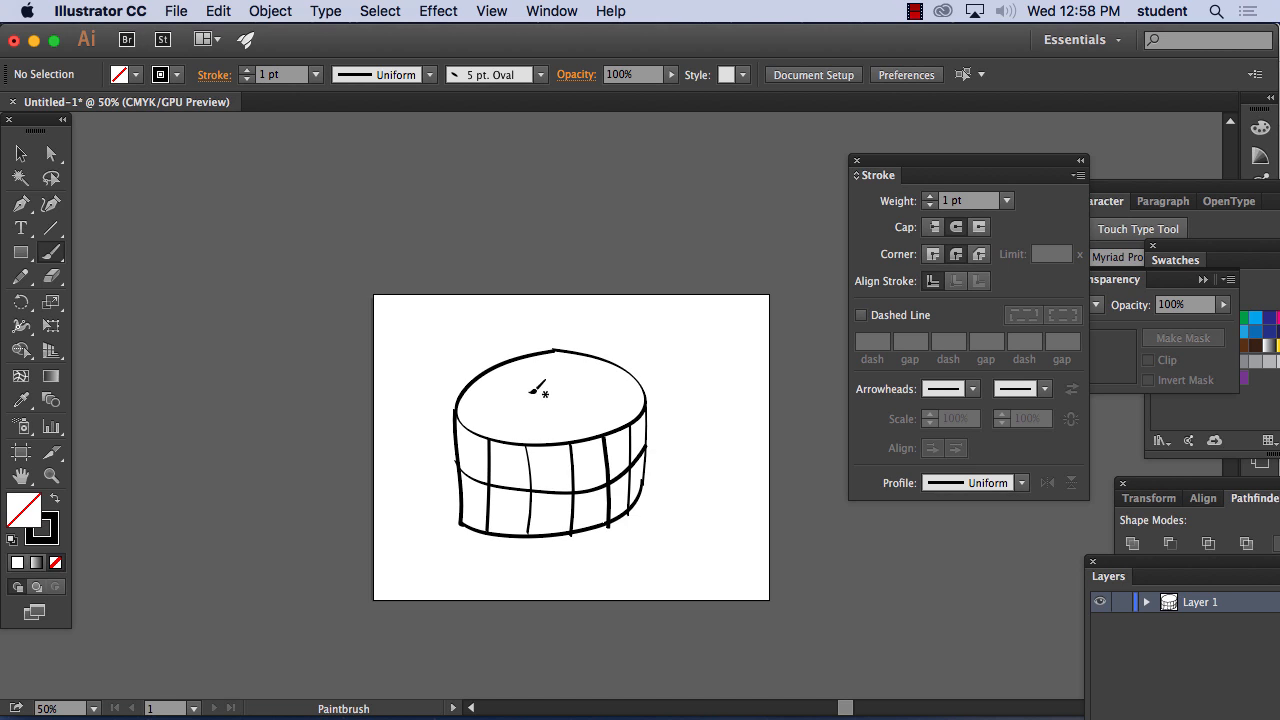
Scatter many short brush dabs across the cake's oval top as sprinkles
left_click_drag(466, 402, 481, 423)
left_click_drag(494, 430, 492, 417)
left_click_drag(476, 402, 490, 393)
left_click_drag(497, 383, 564, 368)
left_click_drag(580, 381, 592, 391)
mouse_move(614, 384)
left_mouse_down()
mouse_move(602, 410)
mouse_move(547, 421)
left_mouse_up()
left_click_drag(550, 419, 552, 421)
left_click_drag(524, 411, 535, 395)
left_click_drag(542, 387, 540, 364)
left_click_drag(556, 360, 575, 367)
left_click_drag(598, 379, 600, 379)
mouse_move(604, 379)
left_mouse_down()
mouse_move(630, 400)
mouse_move(554, 435)
left_mouse_up()
left_click_drag(582, 399, 569, 401)
left_click_drag(519, 406, 508, 422)
left_click_drag(511, 428, 541, 374)
left_click_drag(564, 415, 592, 416)
left_click_drag(610, 393, 623, 399)
left_click_drag(617, 382, 578, 357)
left_click_drag(591, 368, 592, 370)
left_click_drag(605, 370, 614, 384)
left_click_drag(585, 411, 568, 434)
left_click_drag(531, 431, 538, 429)
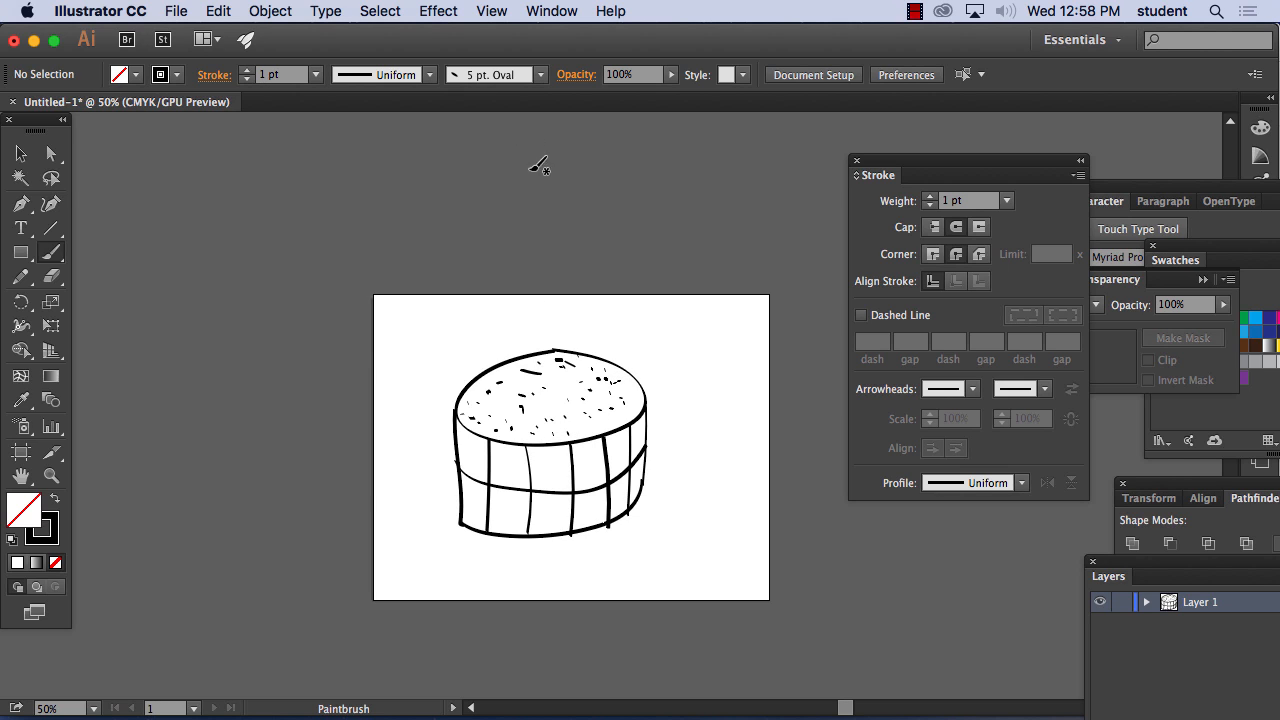
Choose the Charcoal - Feather brush and set the stroke weight to 7 pt
left_click(540, 75)
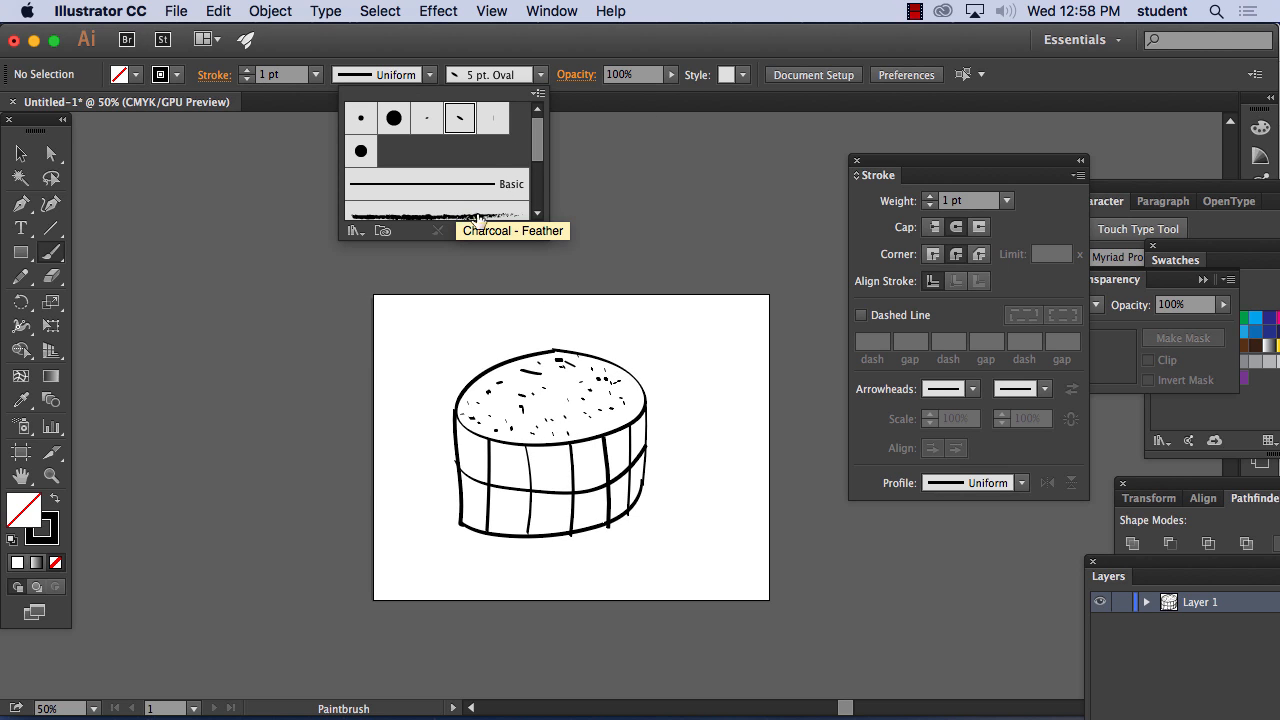
scroll(540, 172, "down", 2)
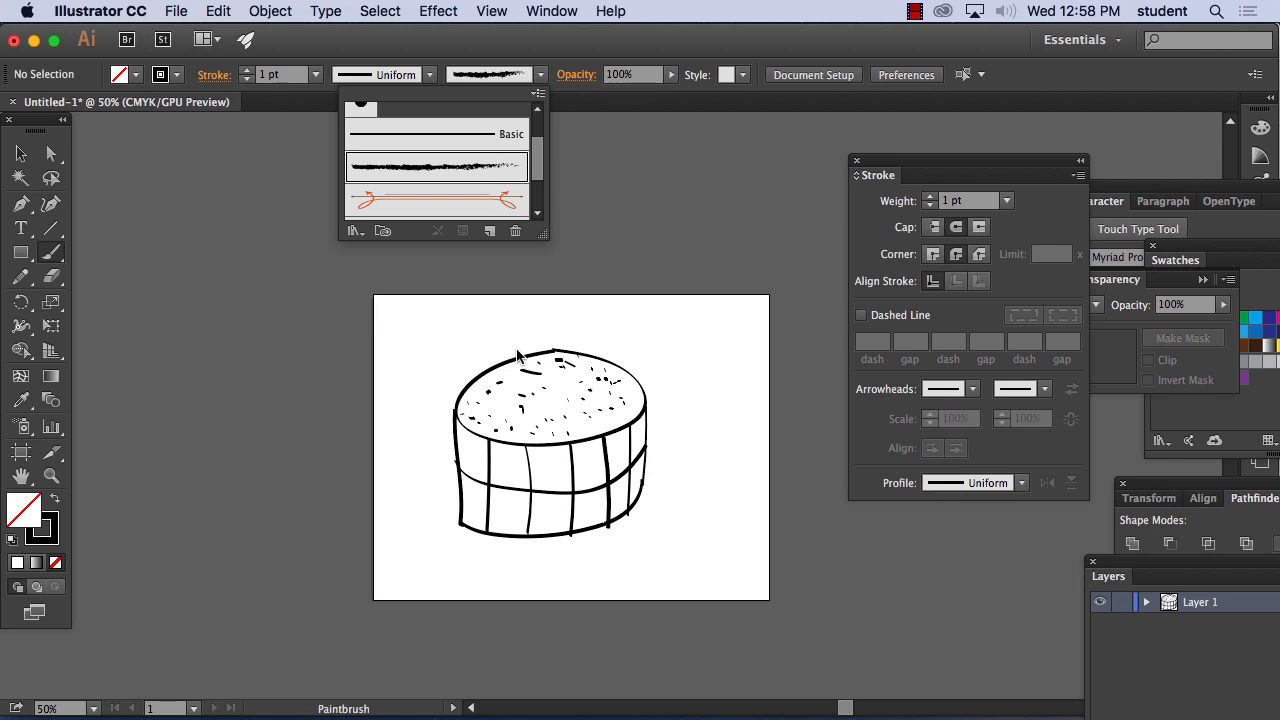
left_click(318, 77)
left_click(318, 77)
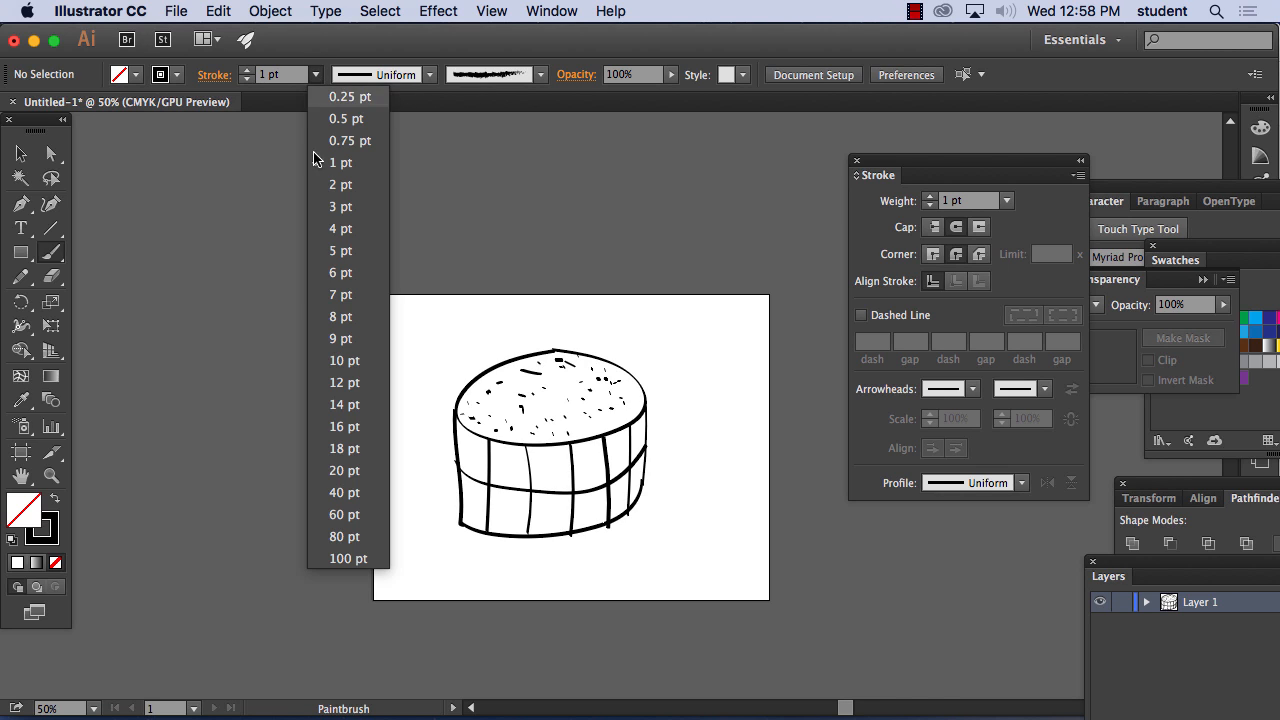
left_click(325, 298)
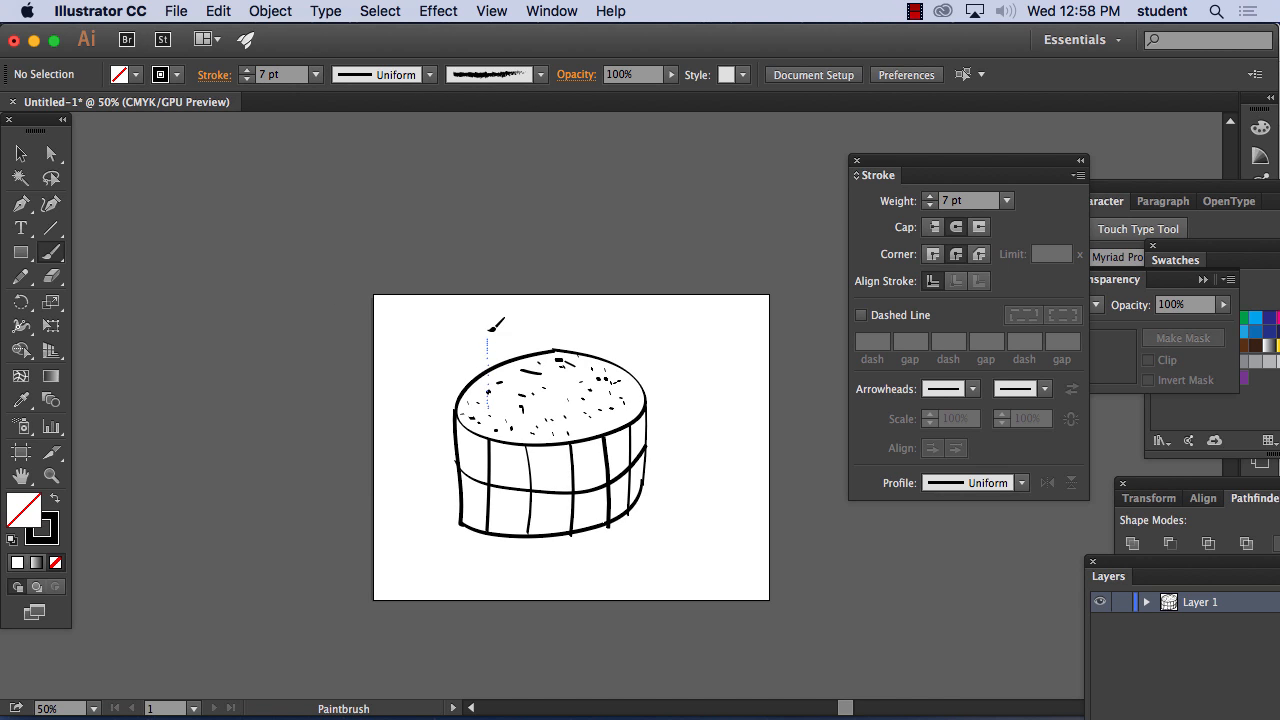
Paint seven short, rough upright strokes on the cake's top as candles
left_click_drag(497, 323, 500, 392)
left_click_drag(513, 318, 521, 386)
left_click_drag(553, 320, 548, 382)
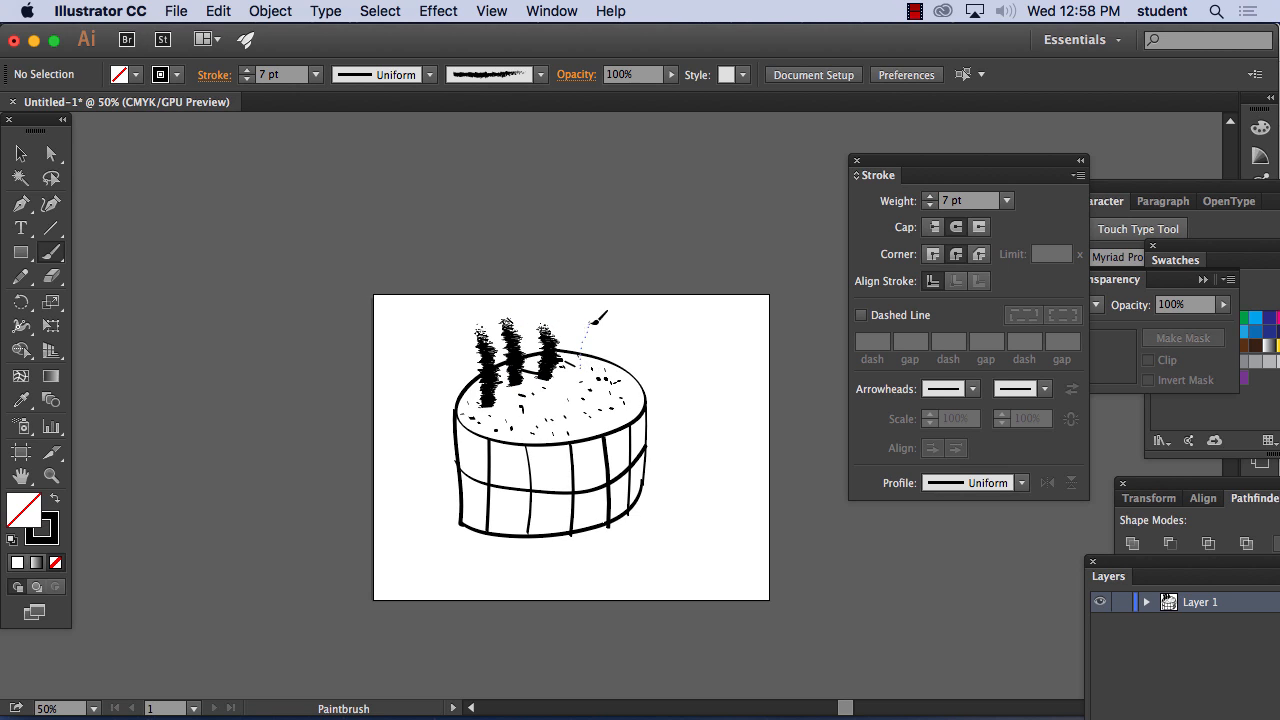
mouse_move(586, 320)
left_mouse_down()
mouse_move(595, 403)
mouse_move(512, 418)
left_mouse_up()
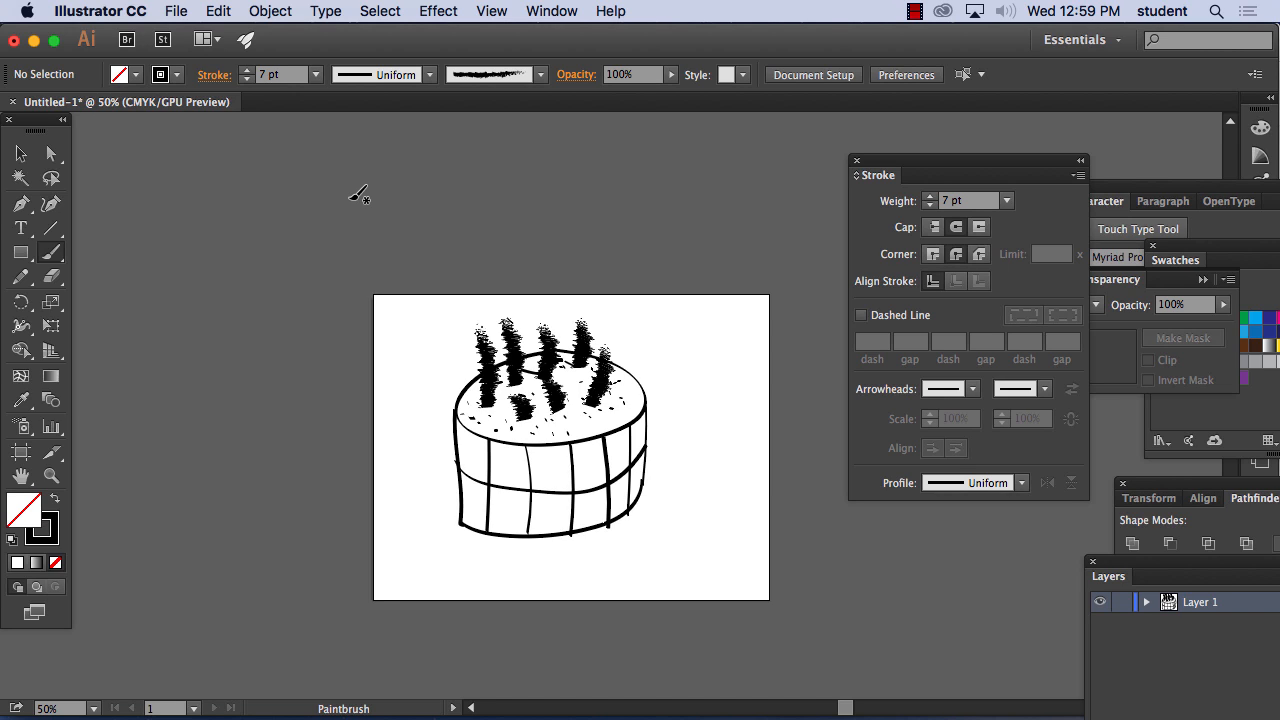
left_click(540, 75)
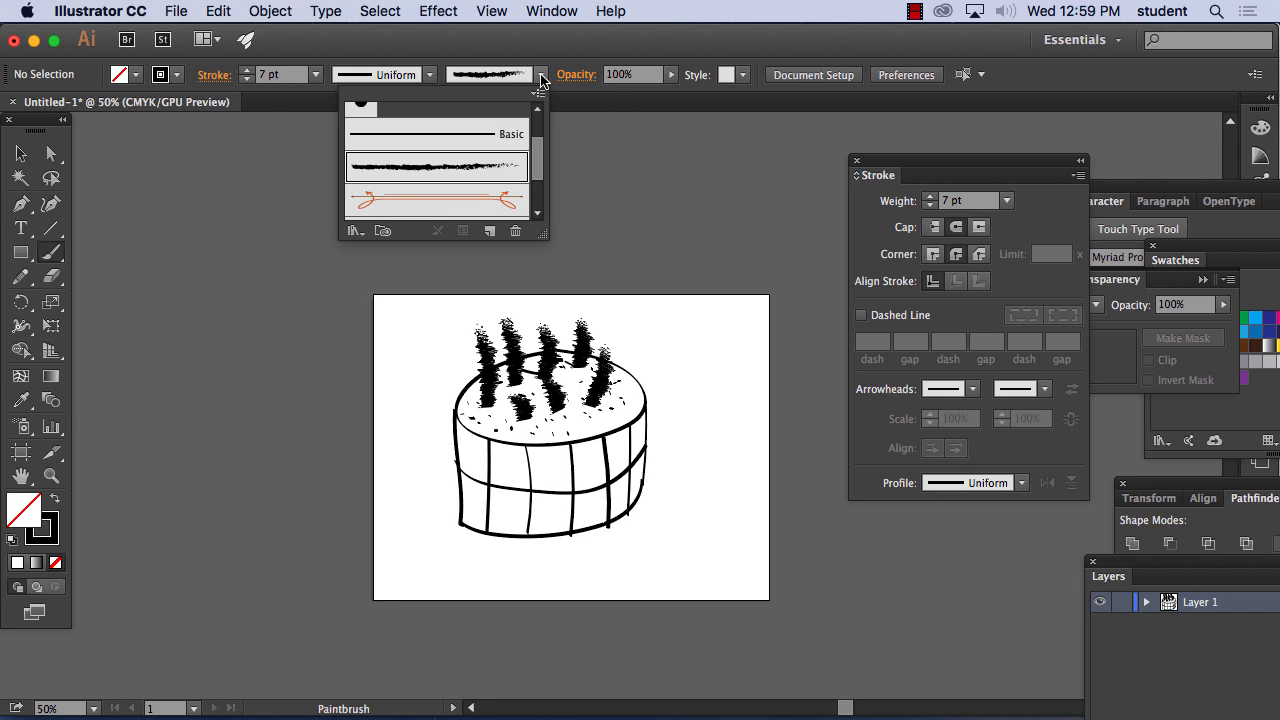
scroll(540, 160, "up", 2)
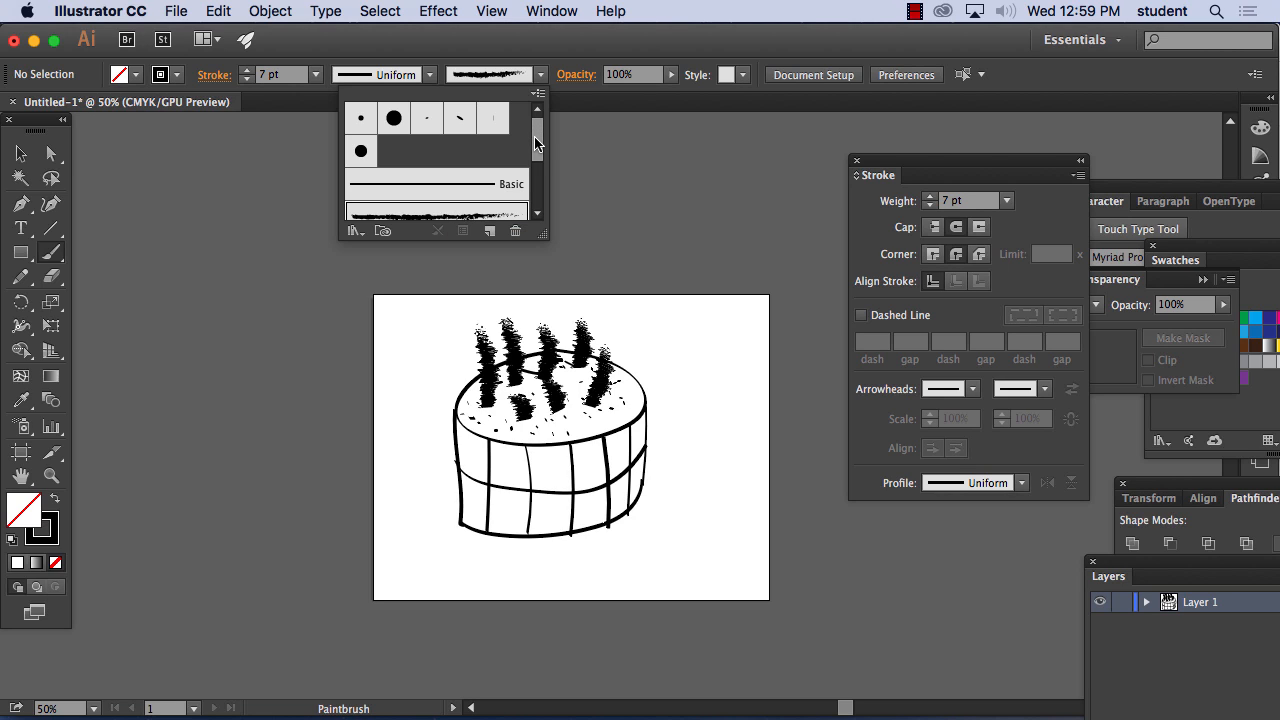
left_click(21, 154)
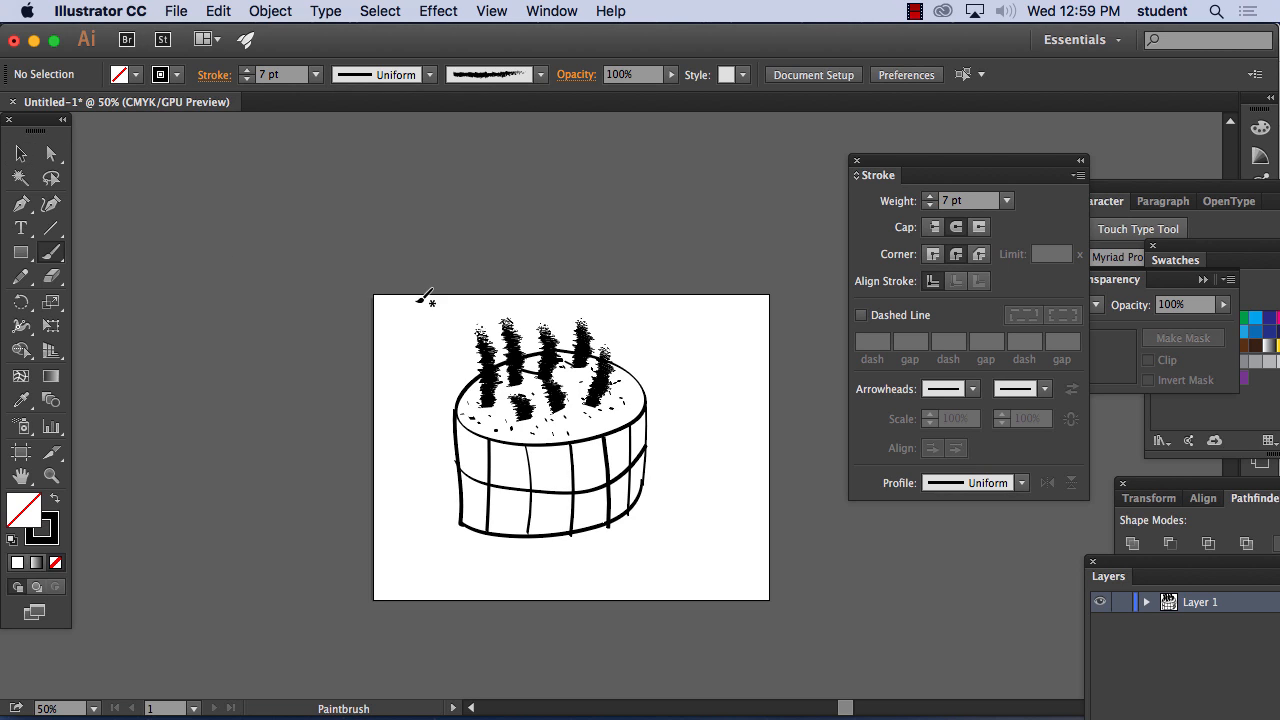
Select the whole cake drawing, move it off the artboard to its left, and deselect it
left_click_drag(417, 302, 691, 571)
key("v")
left_click_drag(586, 443, 268, 393)
left_click(443, 236)
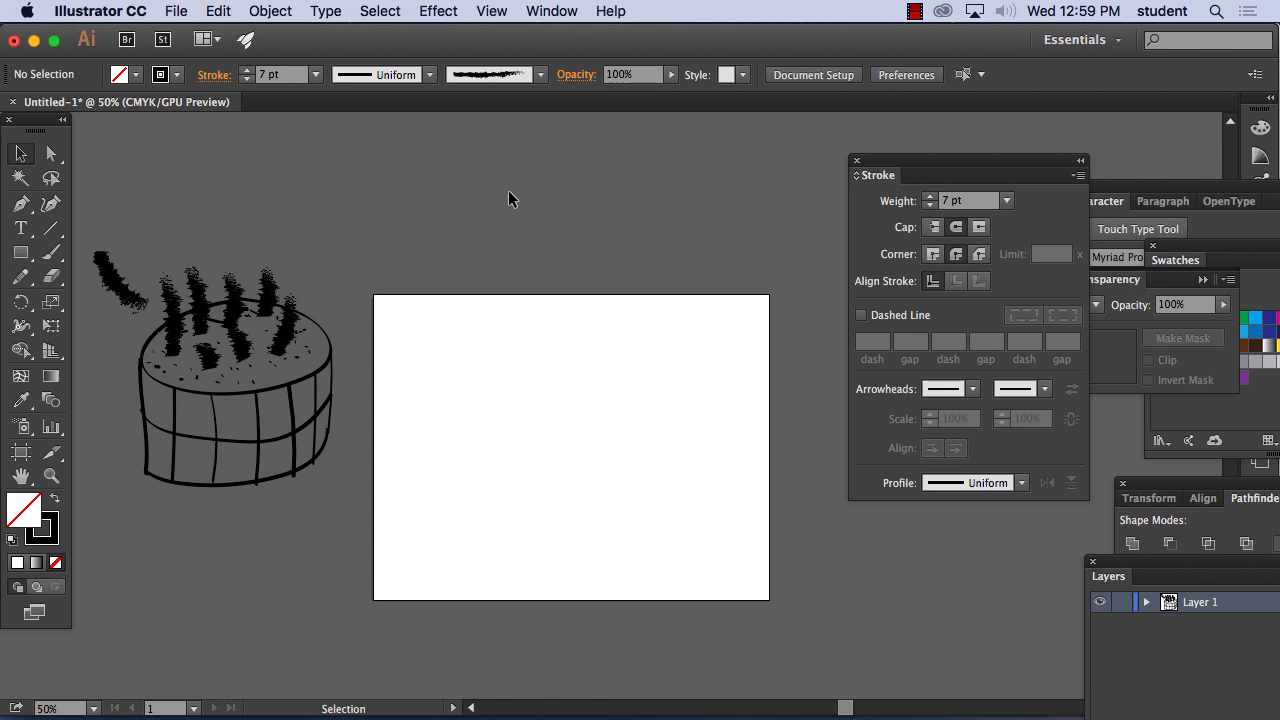
Display the Brushes panel, place it over the cake drawing, and shift the Stroke panel clear of the Symbols panel
left_click(549, 8)
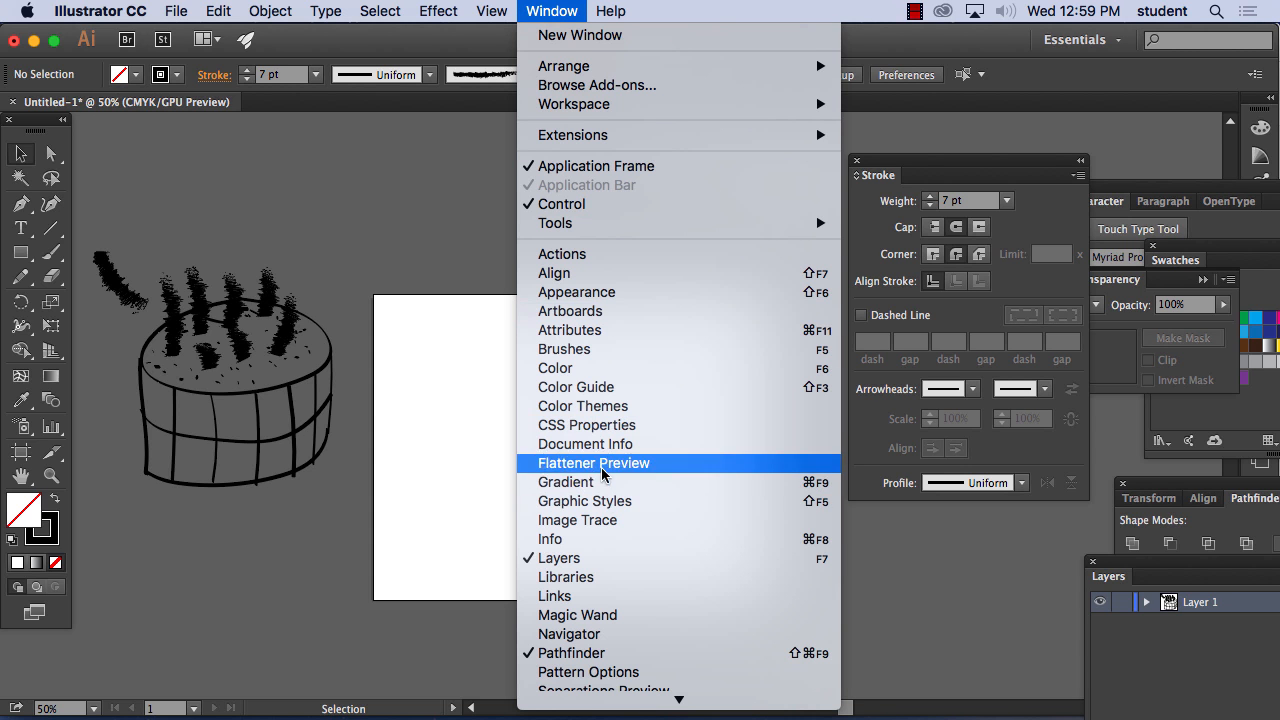
left_click(602, 349)
mouse_move(1040, 211)
left_mouse_down()
mouse_move(839, 154)
mouse_move(134, 150)
left_mouse_up()
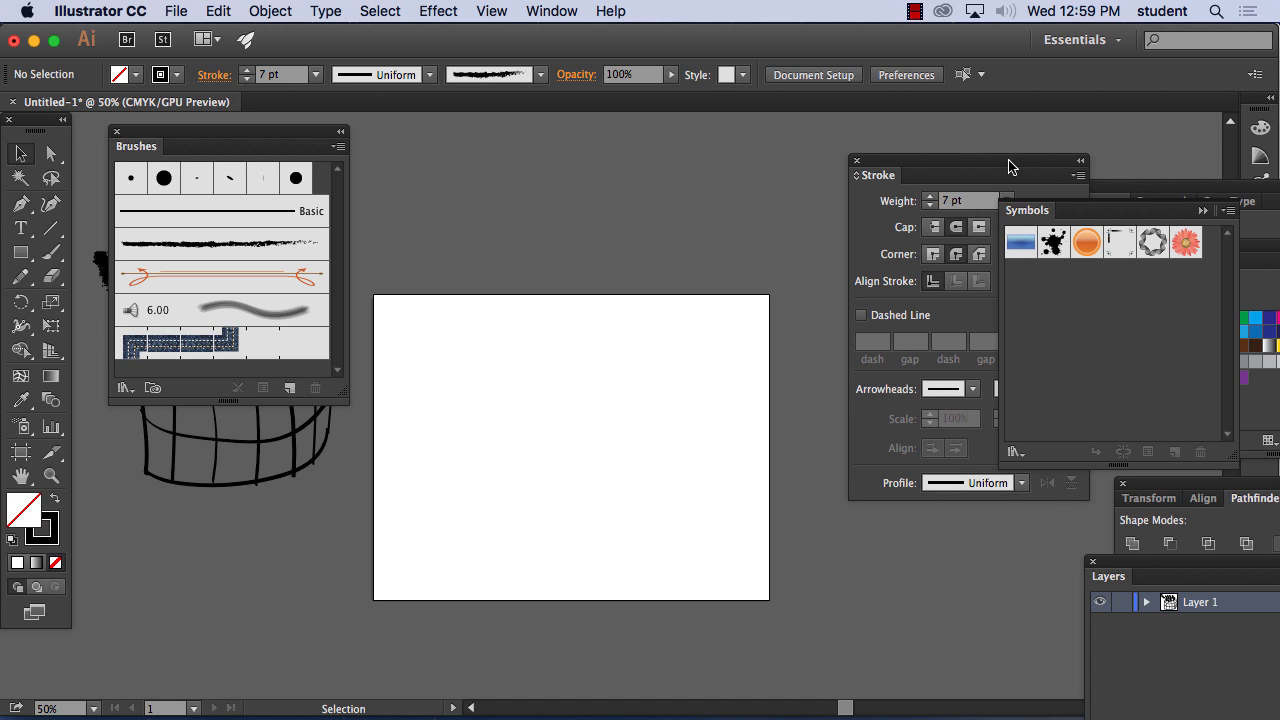
left_click_drag(1007, 162, 958, 156)
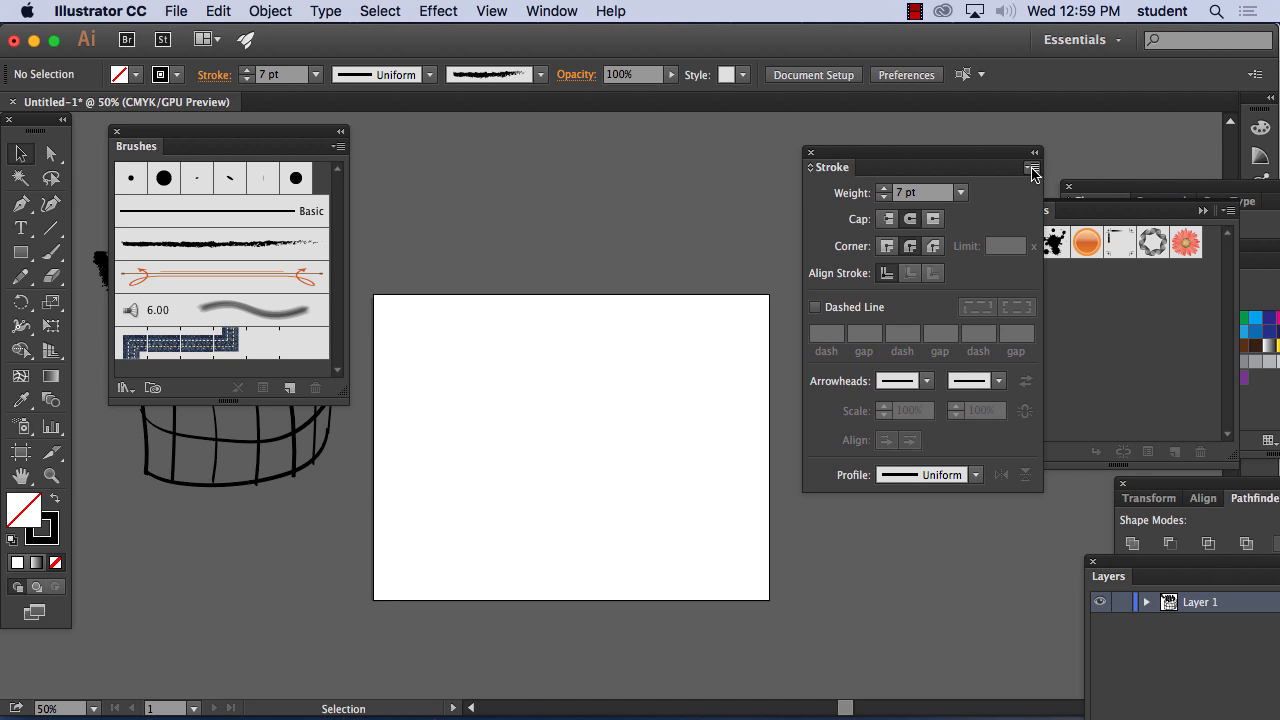
Look through the brush library categories and open the Artistic_ChalkCharcoalPencil library
left_click(338, 149)
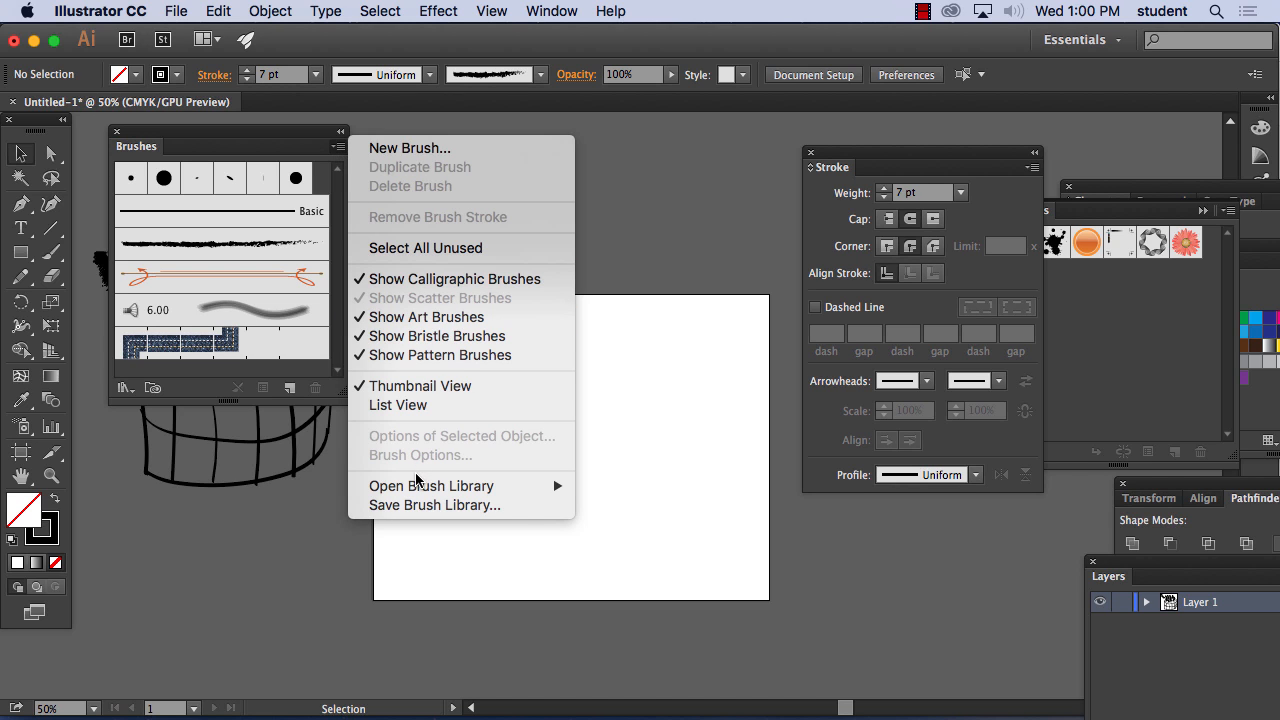
mouse_move(421, 492)
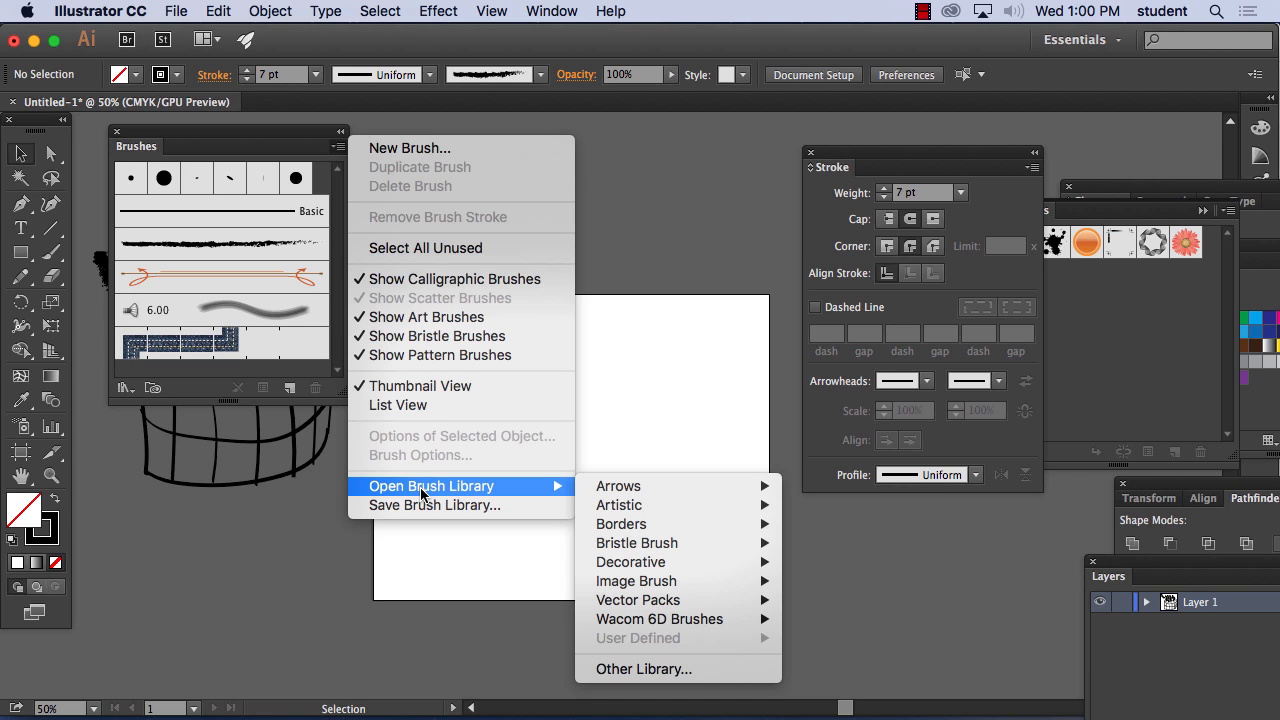
mouse_move(663, 507)
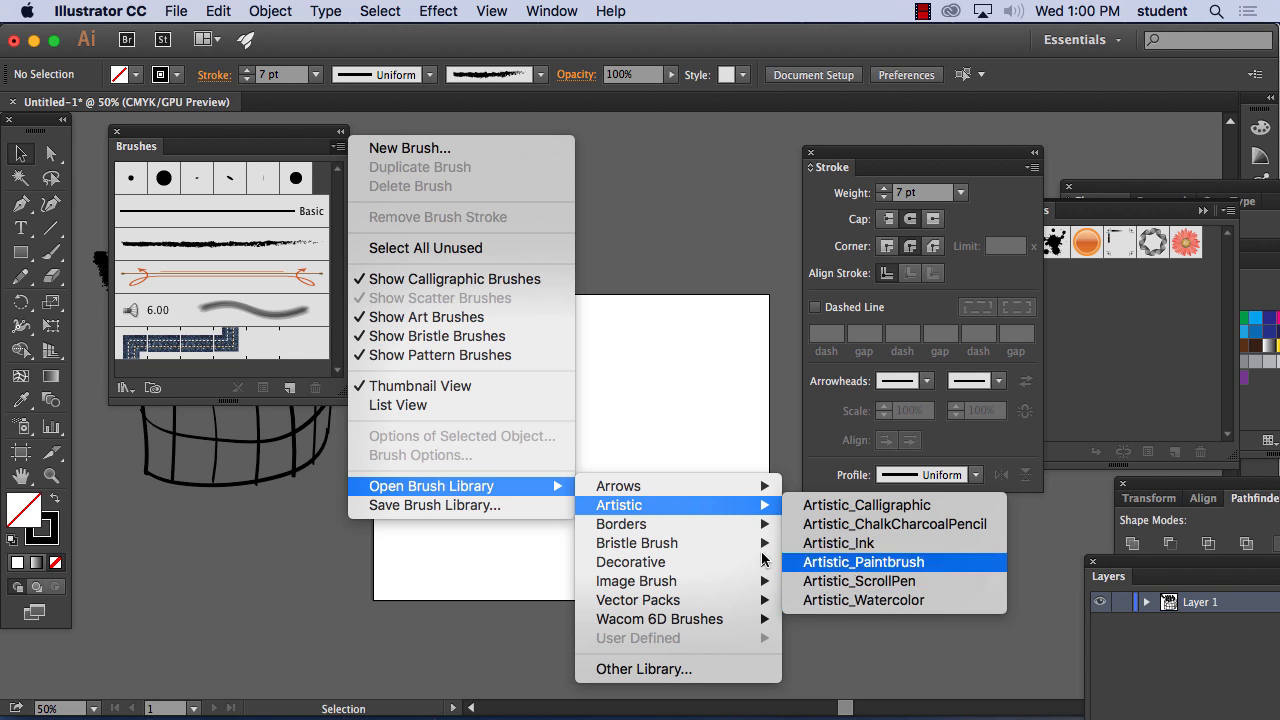
mouse_move(715, 544)
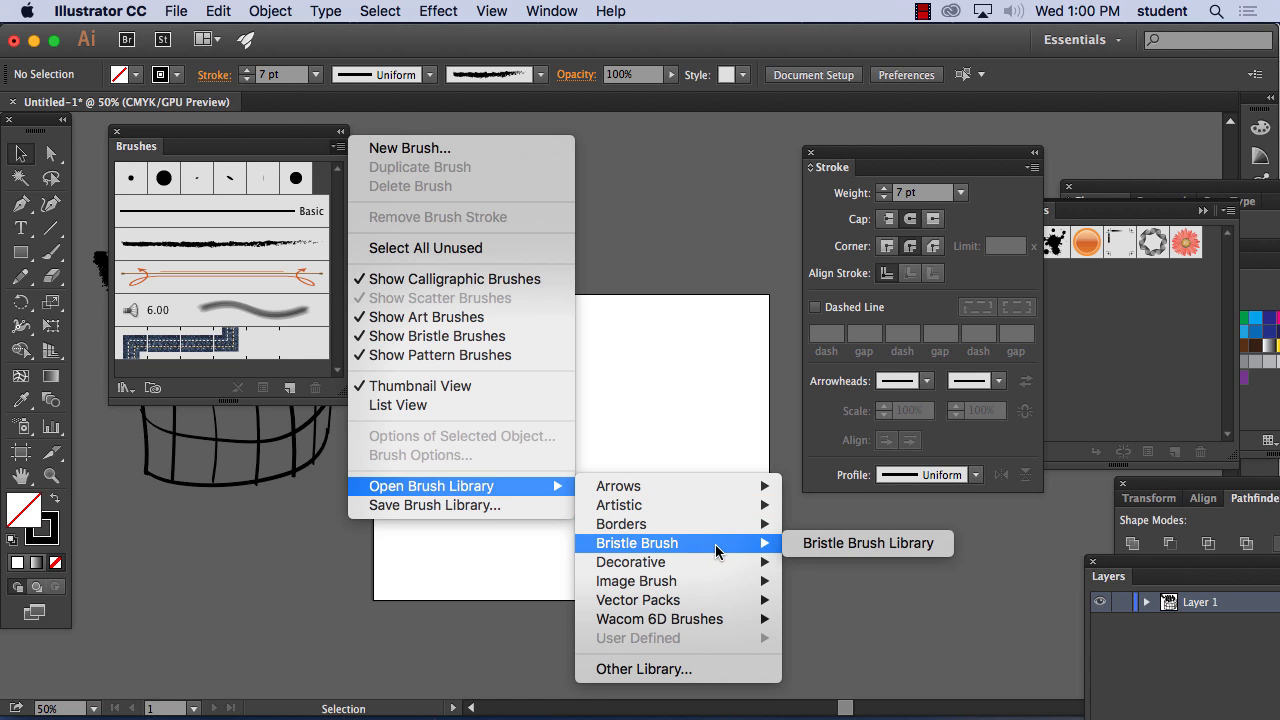
mouse_move(707, 589)
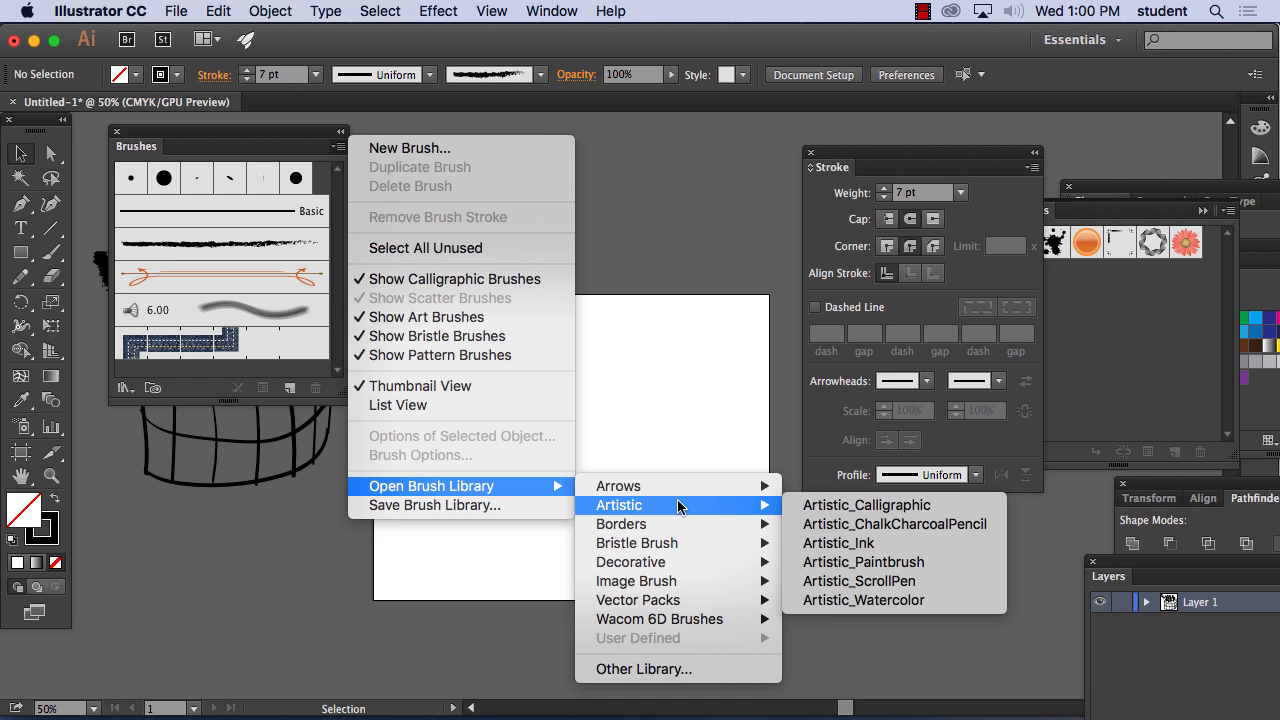
left_click(929, 524)
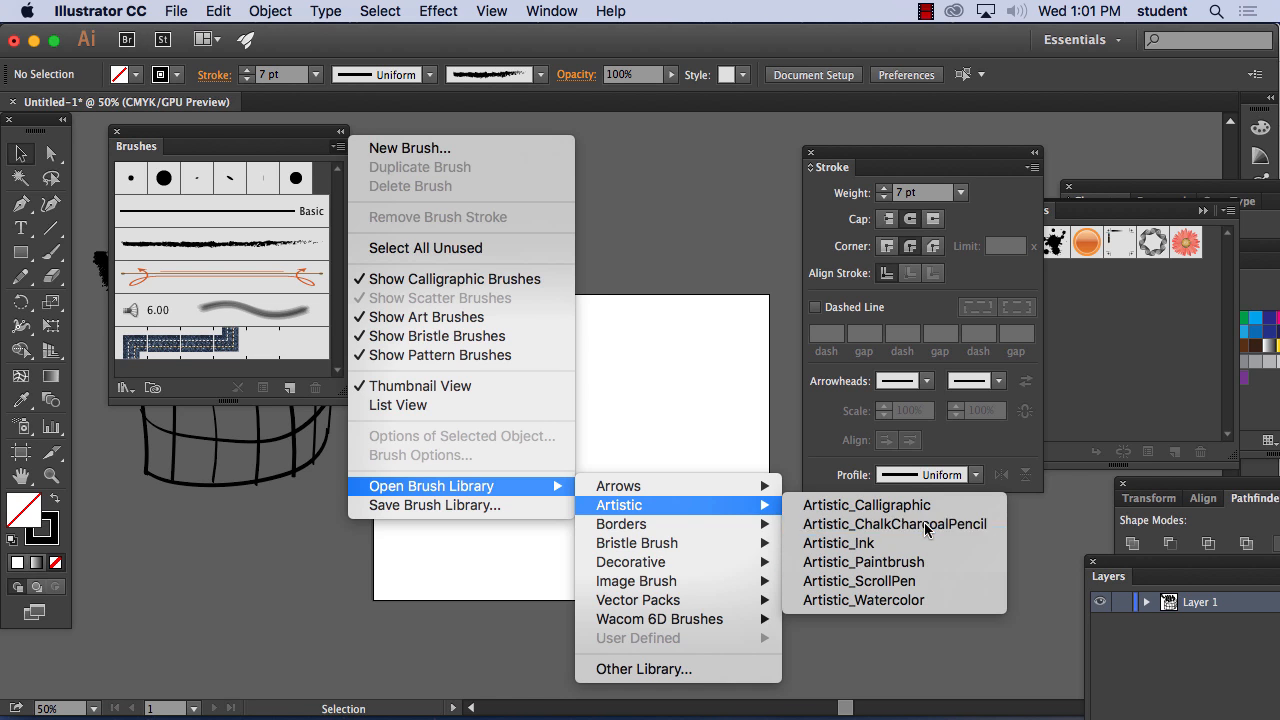
Enlarge the Artistic_ChalkCharcoalPencil library to list more brushes and position it beside the artboard
left_click_drag(684, 324, 620, 124)
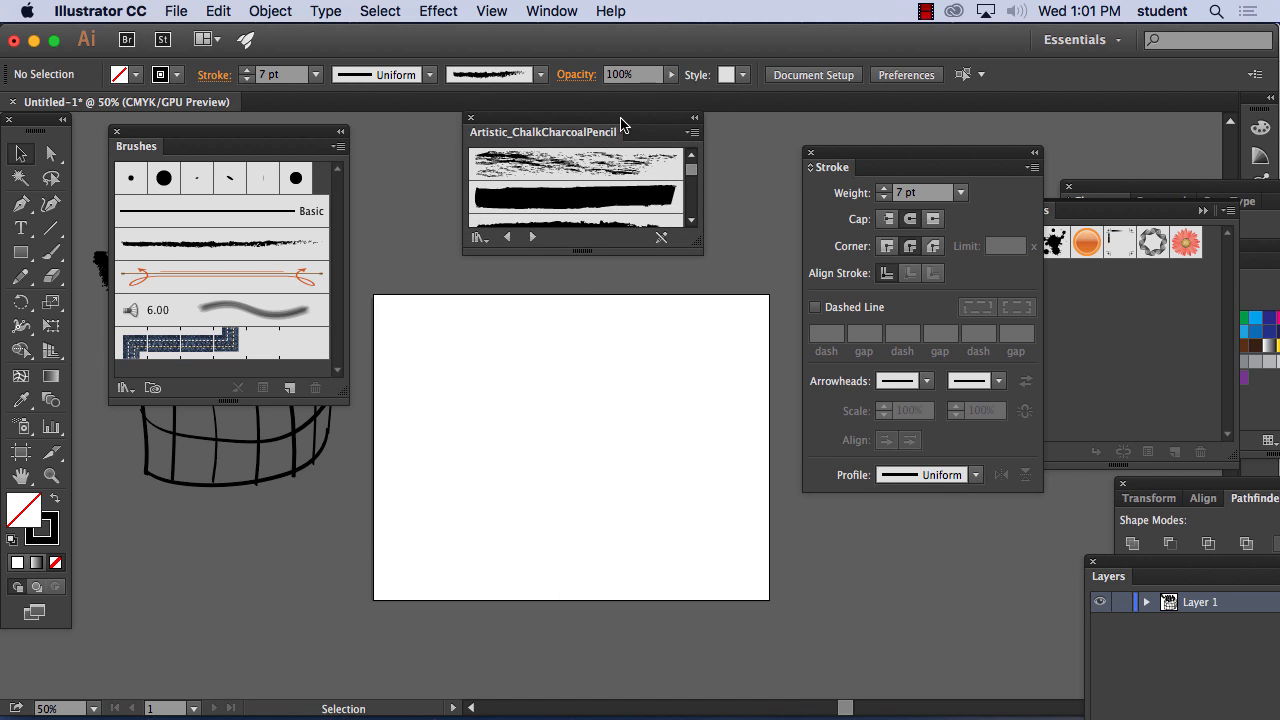
mouse_move(697, 247)
left_mouse_down()
mouse_move(800, 452)
mouse_move(818, 587)
mouse_move(772, 677)
mouse_move(783, 677)
left_mouse_up()
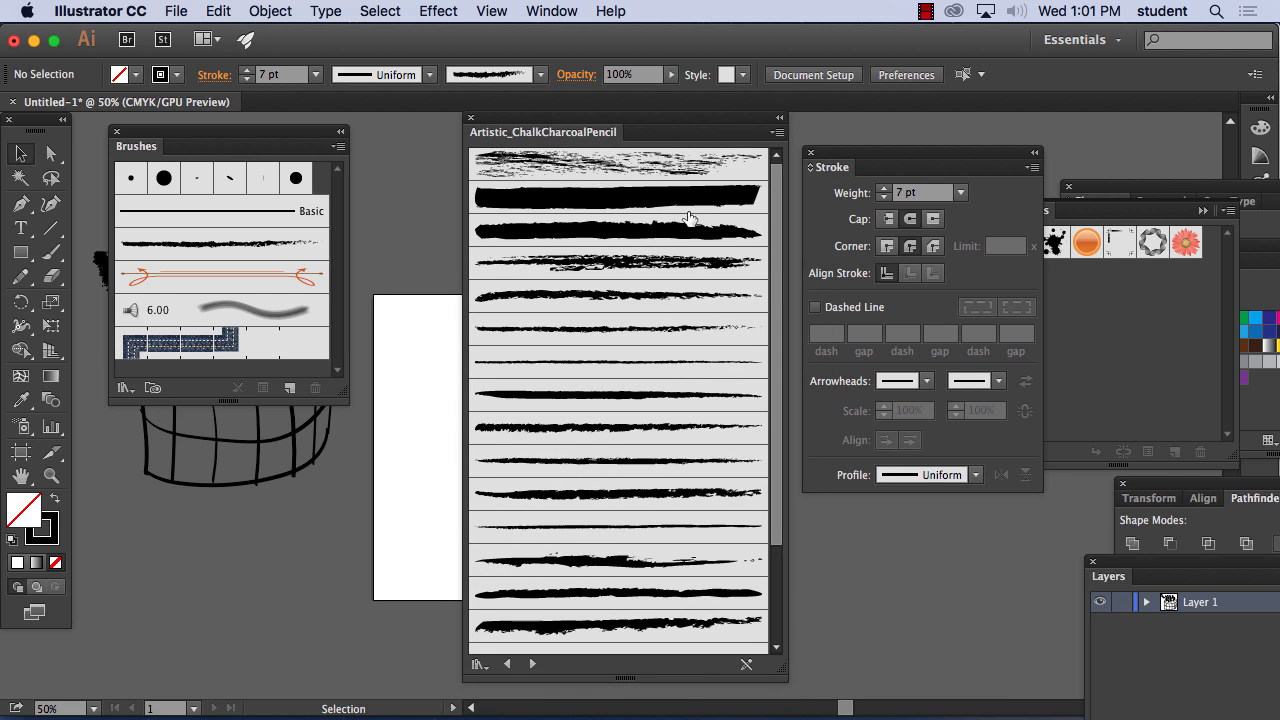
left_click_drag(575, 127, 930, 129)
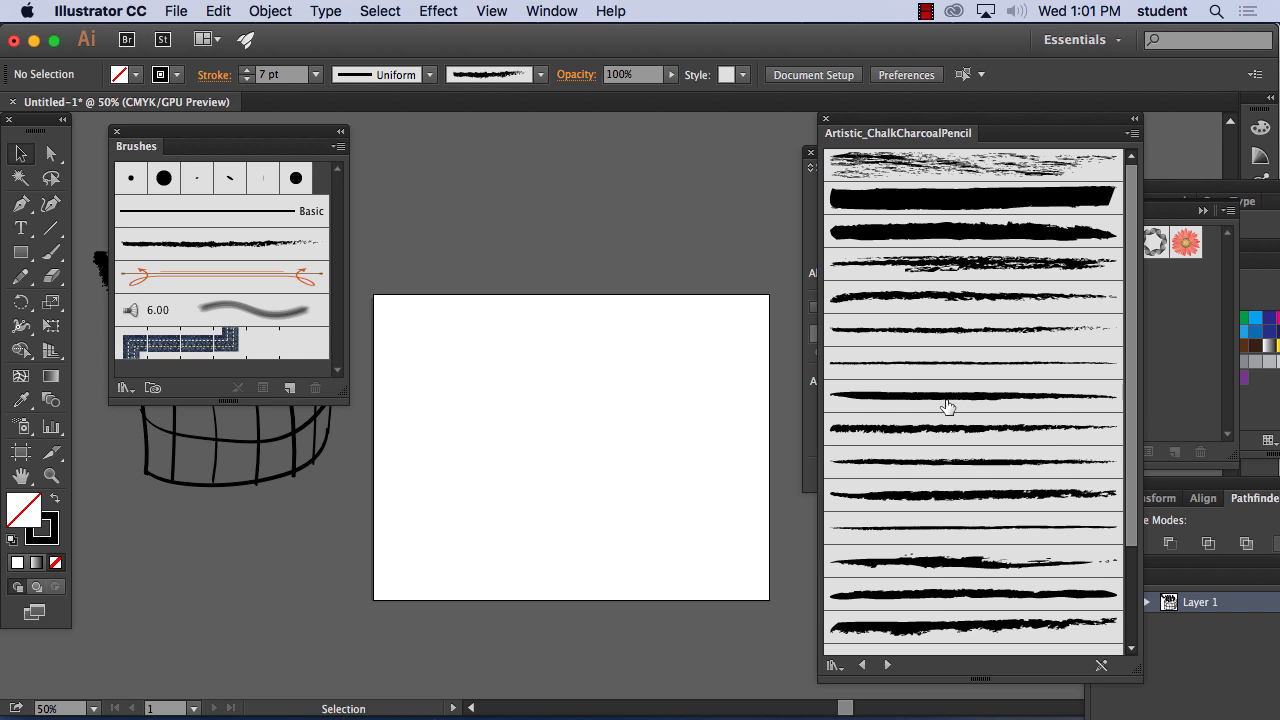
Choose the Charcoal - Varied brush and paint a tall triangle with a curved base on the artboard using the Paintbrush
left_click(975, 630)
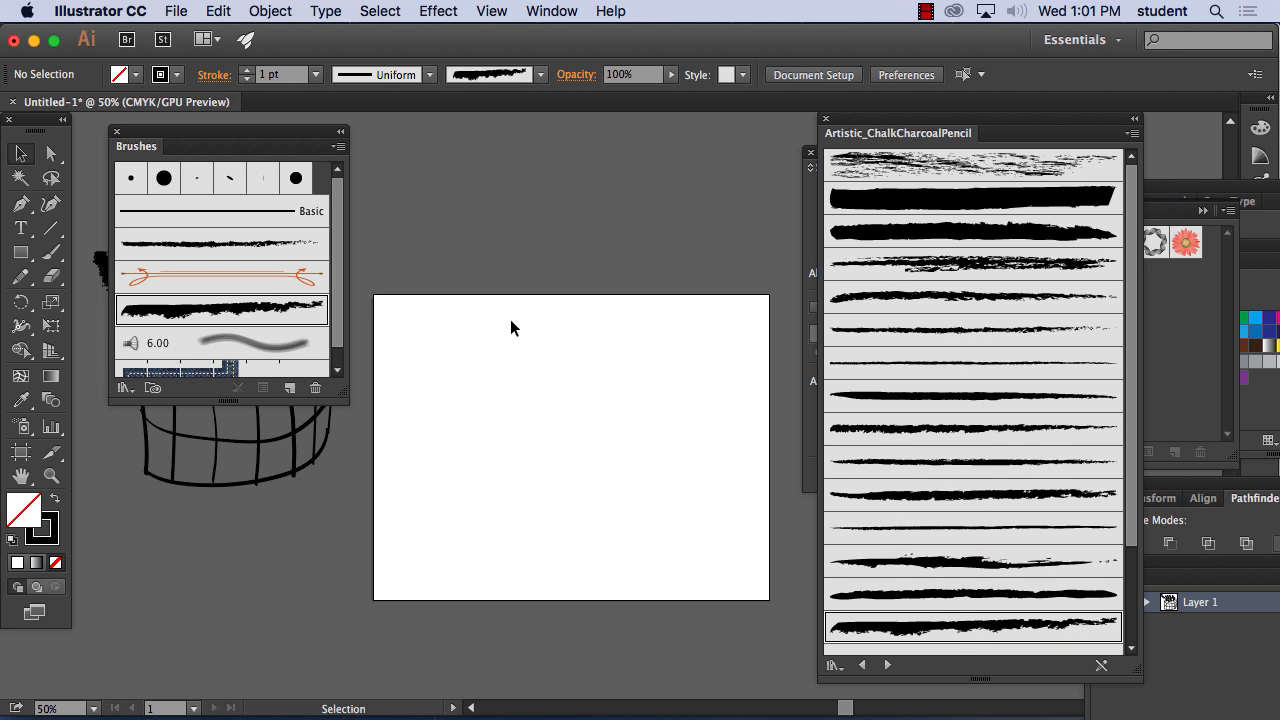
left_click(51, 252)
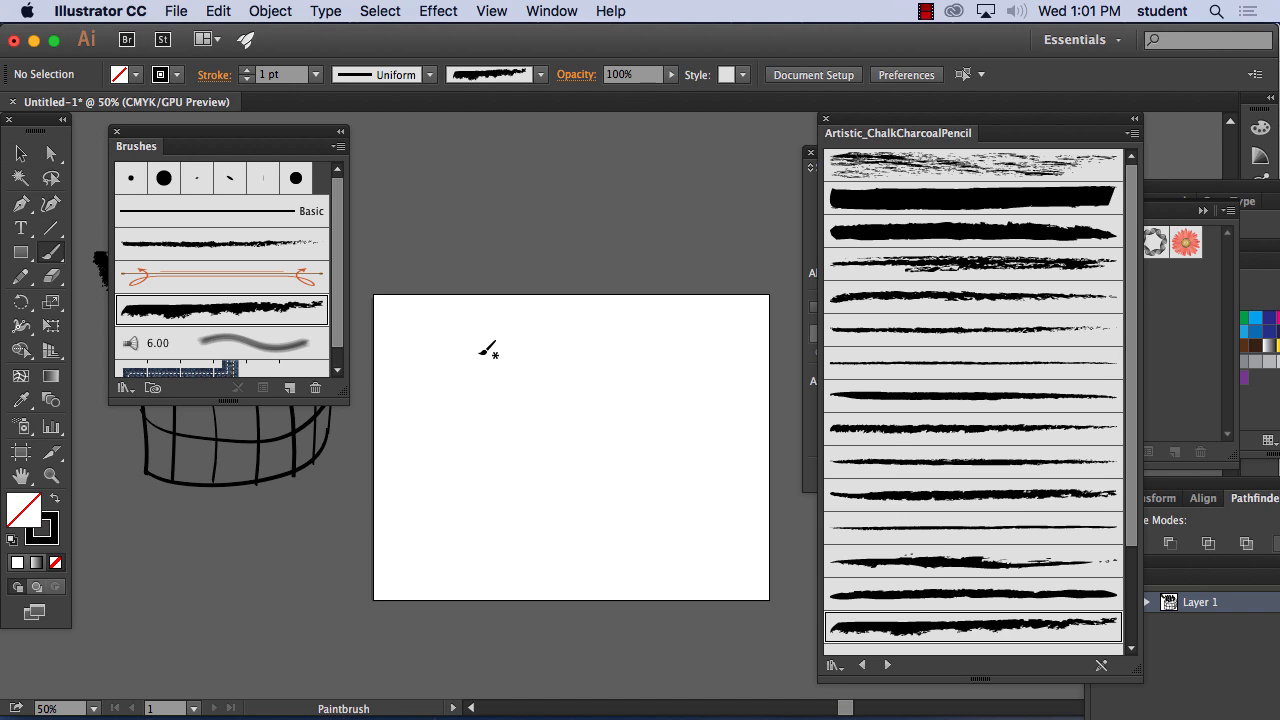
mouse_move(489, 497)
left_mouse_down()
mouse_move(561, 326)
mouse_move(632, 528)
mouse_move(563, 526)
mouse_move(489, 497)
left_mouse_up()
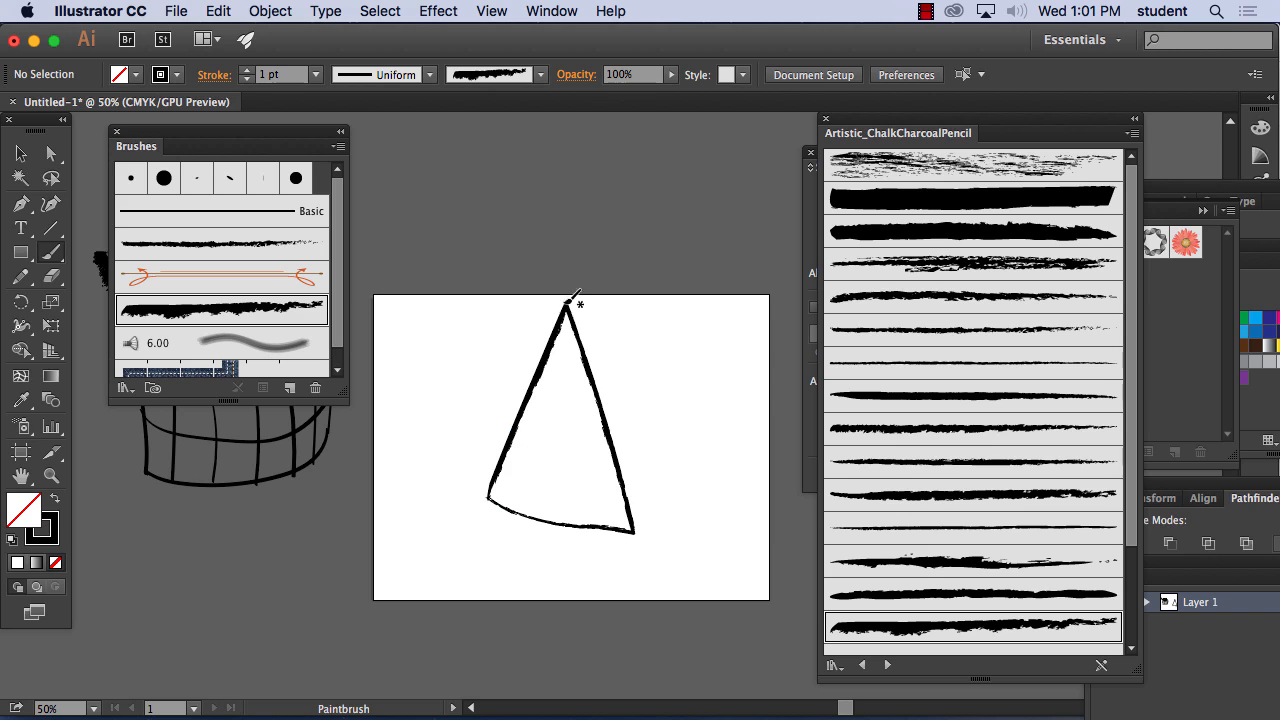
Paint a circle above the triangle, small marks along its base, and a large heart beside it with the charcoal brush
mouse_move(571, 298)
left_mouse_down()
mouse_move(587, 253)
mouse_move(539, 266)
mouse_move(575, 293)
left_mouse_up()
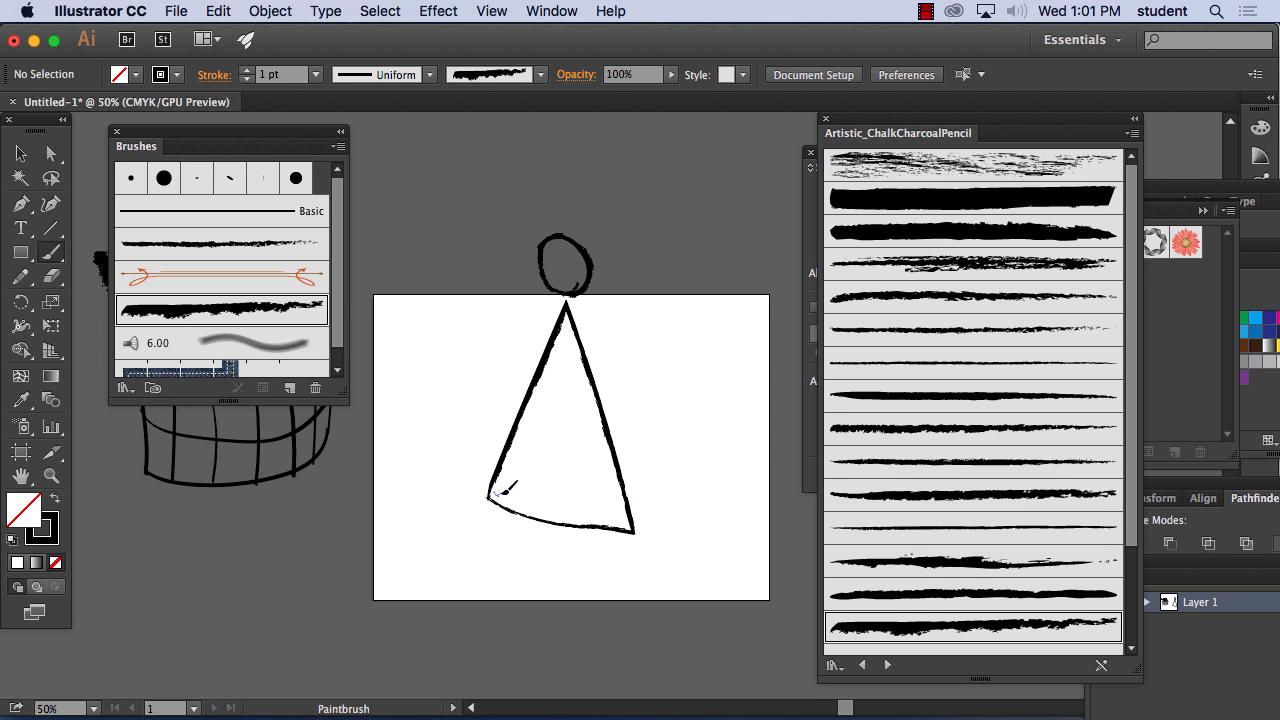
left_click_drag(502, 493, 611, 514)
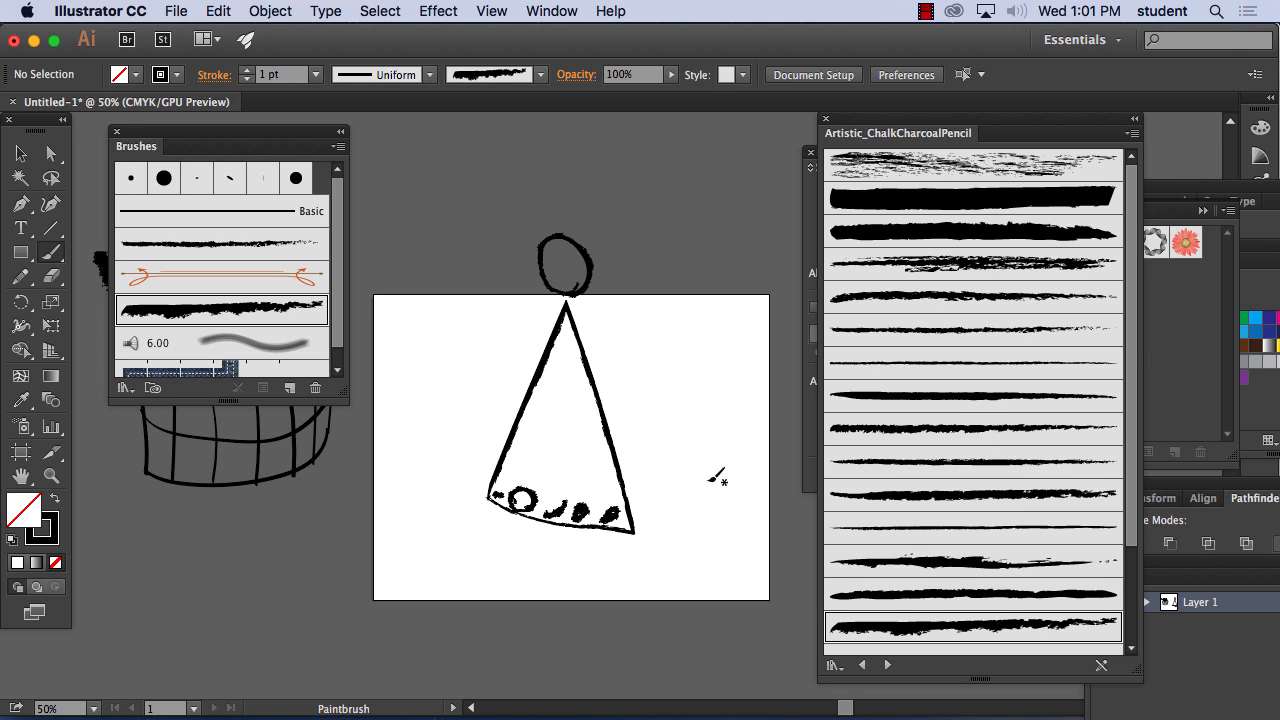
mouse_move(712, 378)
left_mouse_down()
mouse_move(693, 354)
mouse_move(654, 371)
mouse_move(726, 503)
mouse_move(762, 336)
mouse_move(714, 378)
left_mouse_up()
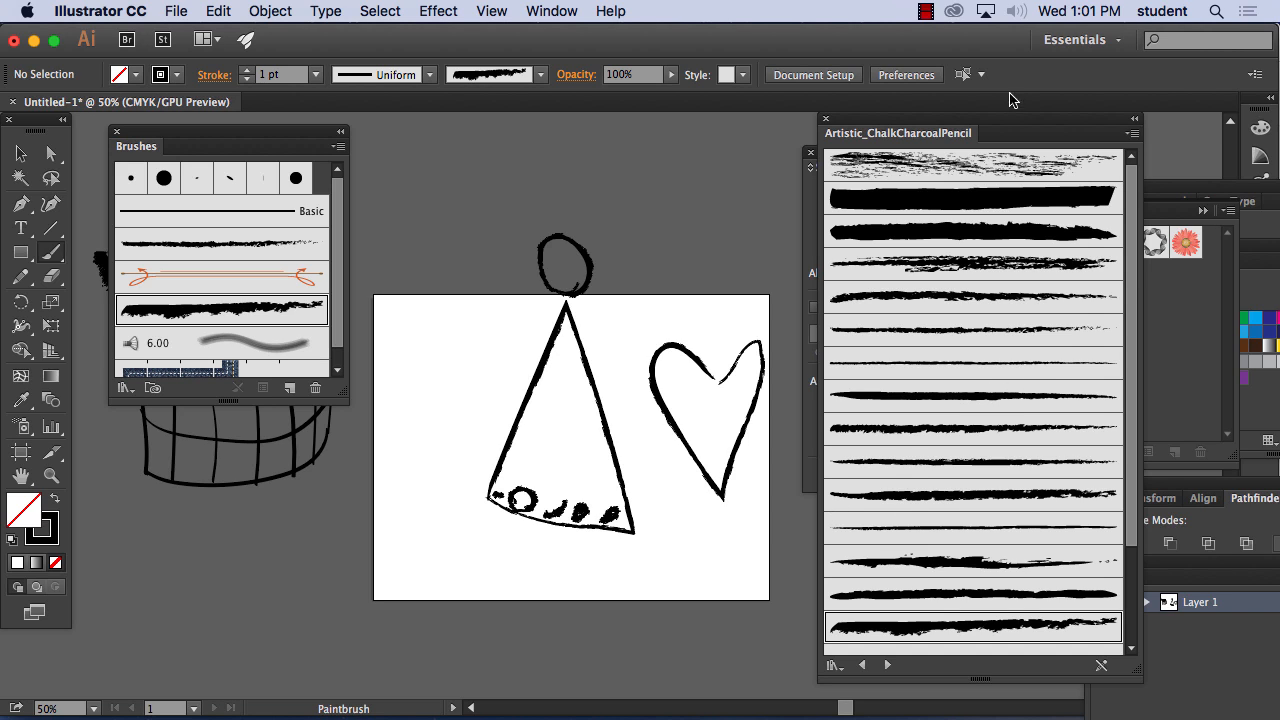
Open the Bristle Brush Library from the brush library categories
left_click(339, 148)
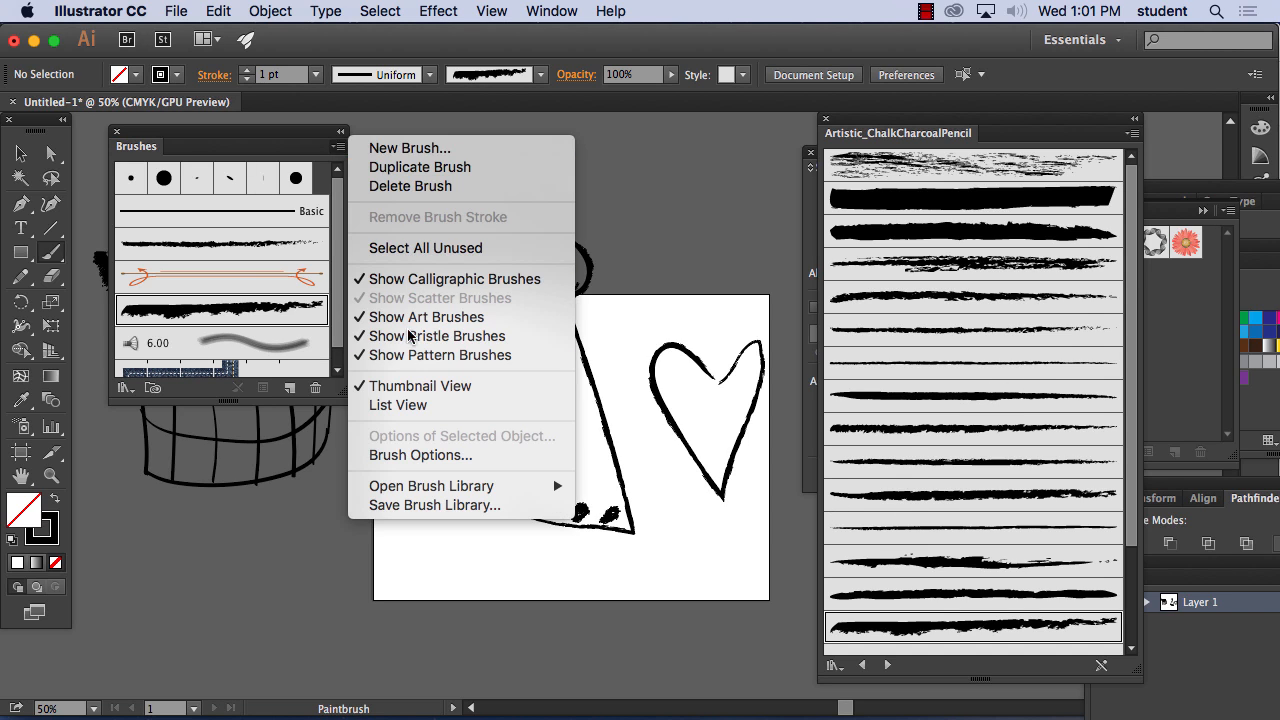
mouse_move(439, 490)
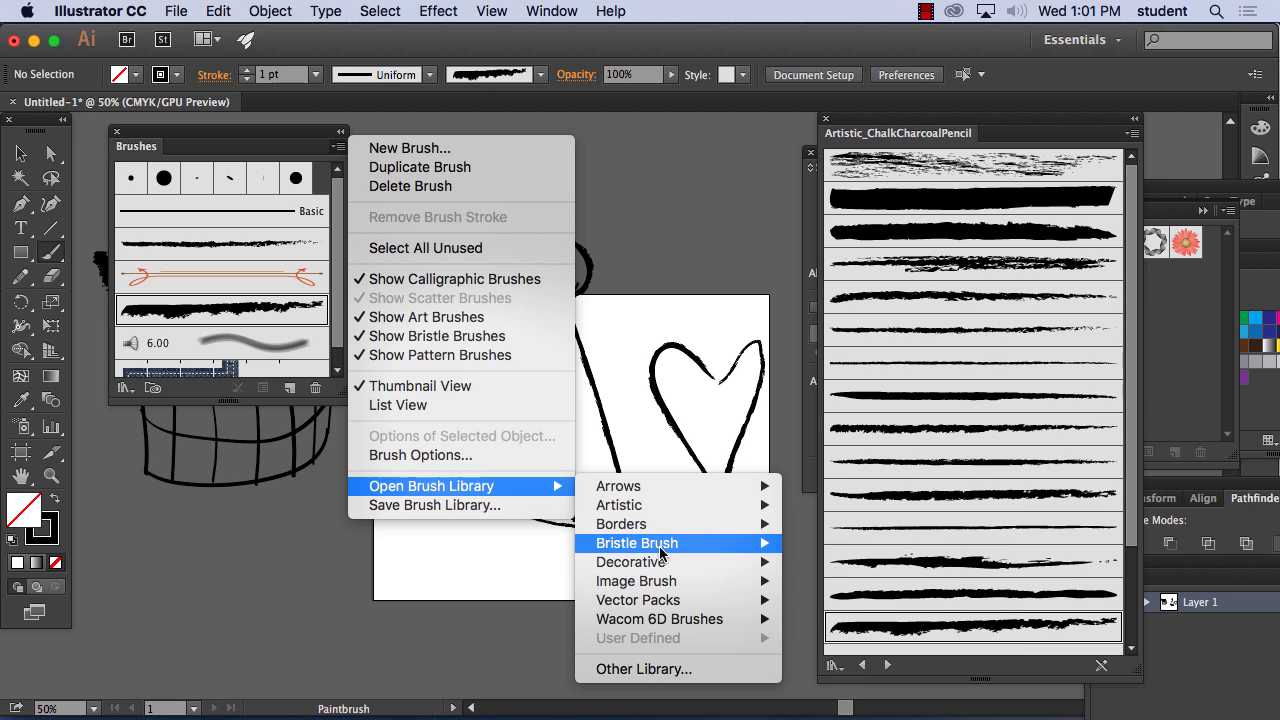
mouse_move(661, 551)
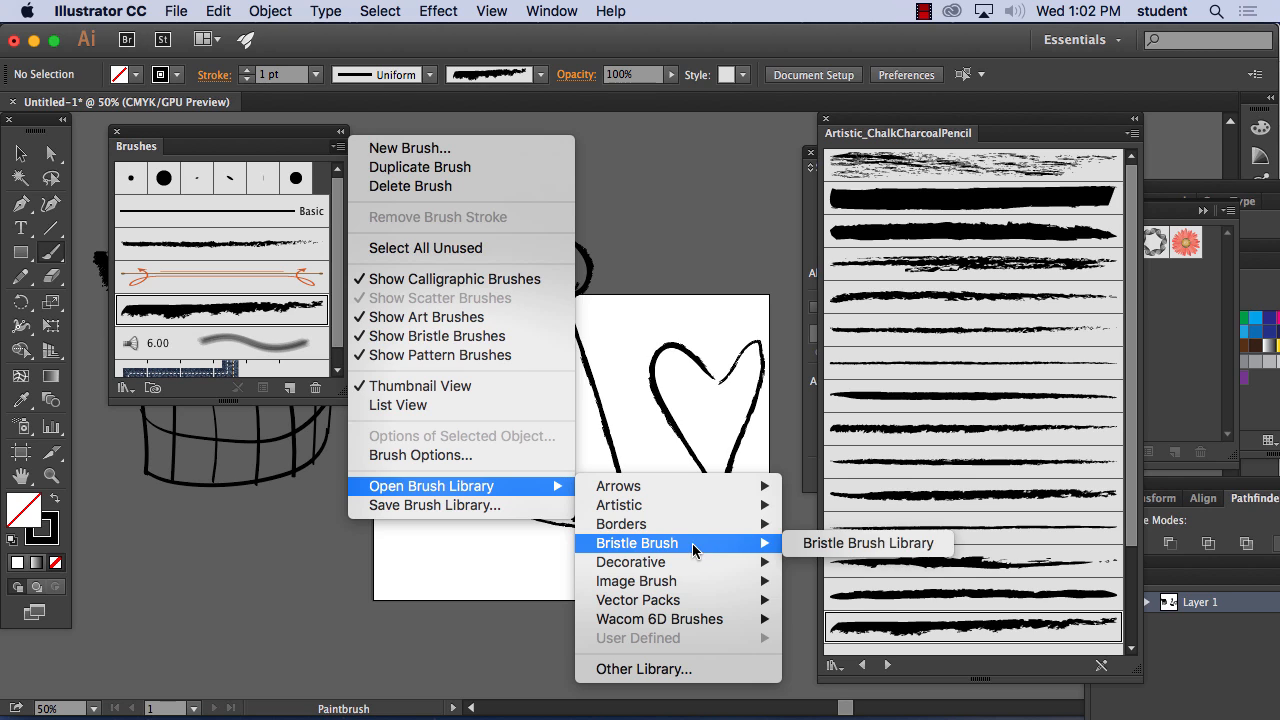
left_click(845, 543)
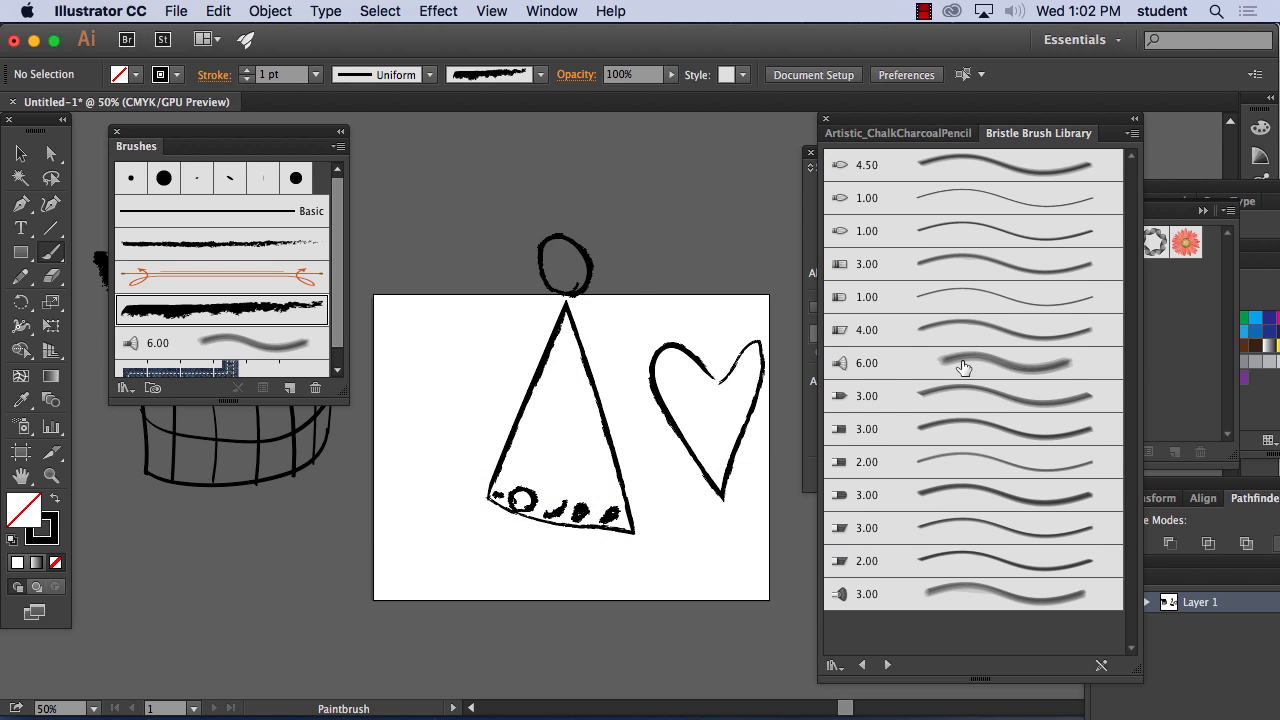
Select the triangle, circle and heart drawing and move it off the artboard, below the Brushes panel
left_click(20, 155)
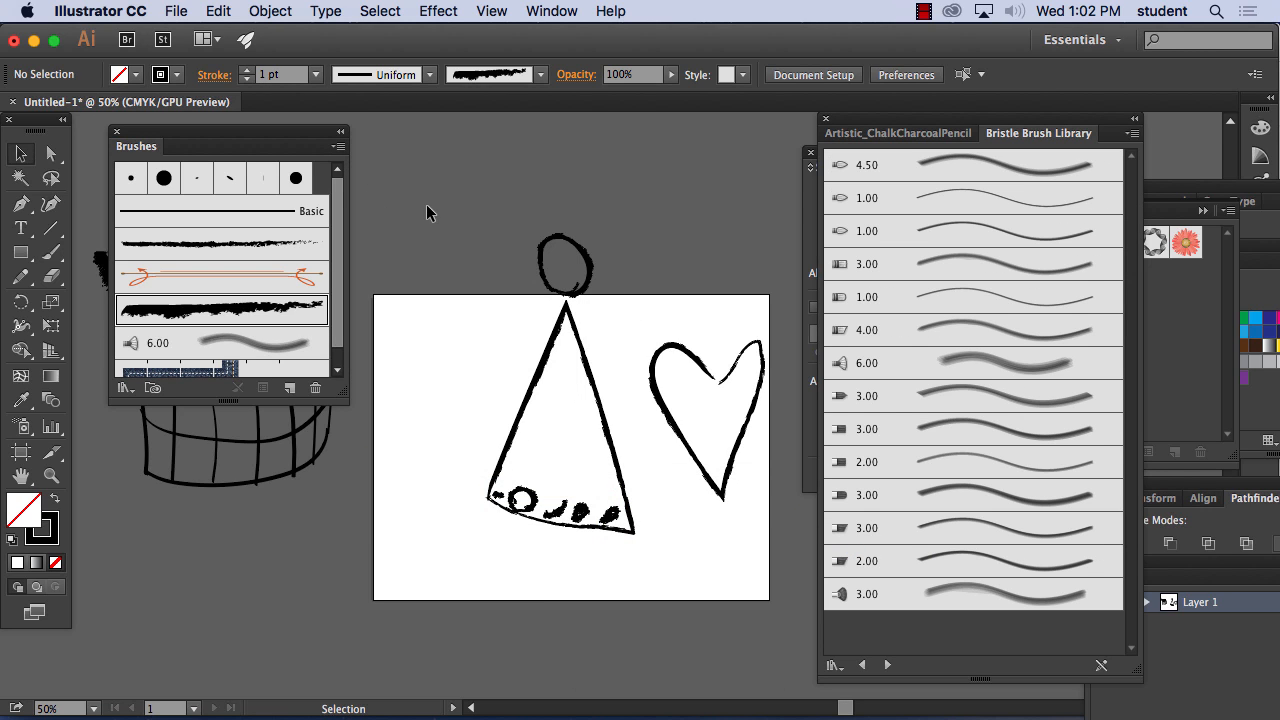
left_click_drag(429, 209, 785, 564)
mouse_move(608, 462)
left_mouse_down()
mouse_move(336, 550)
mouse_move(230, 480)
mouse_move(194, 574)
left_mouse_up()
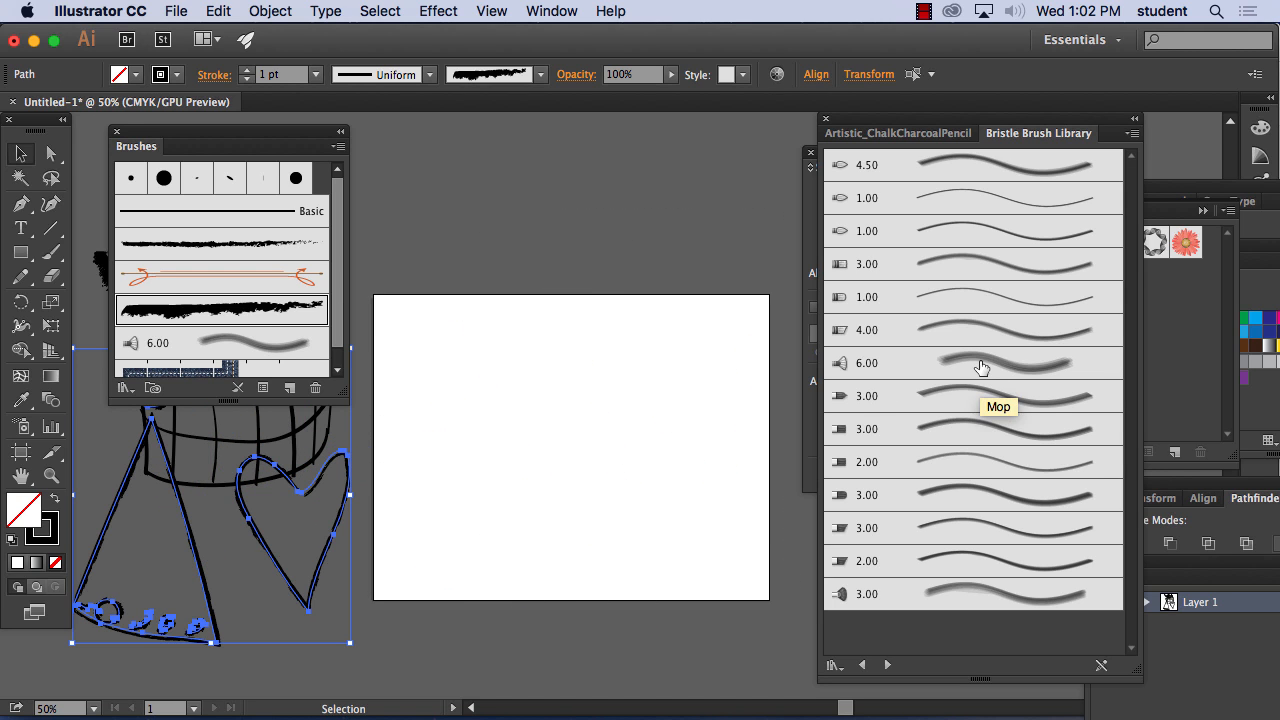
Apply the 6.00 Mop bristle brush to the selected drawing and paint a large curled hook shape on the artboard with the Paintbrush
left_click(980, 364)
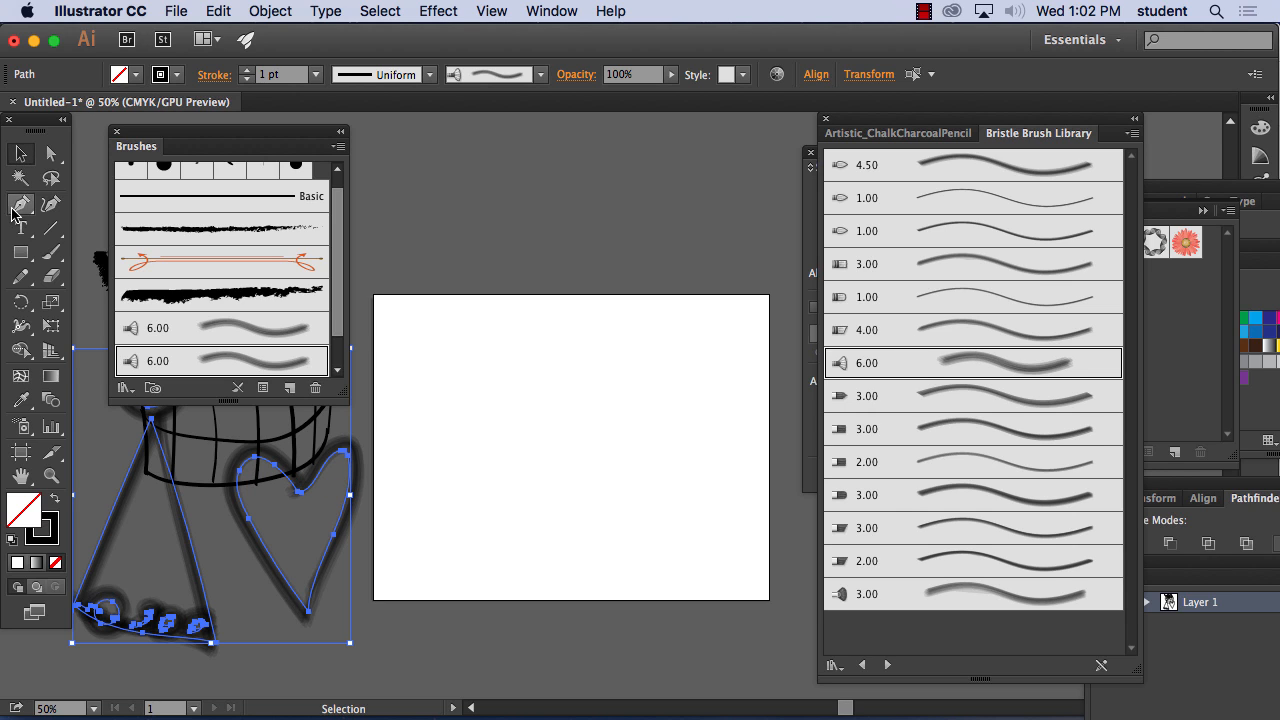
left_click(55, 255)
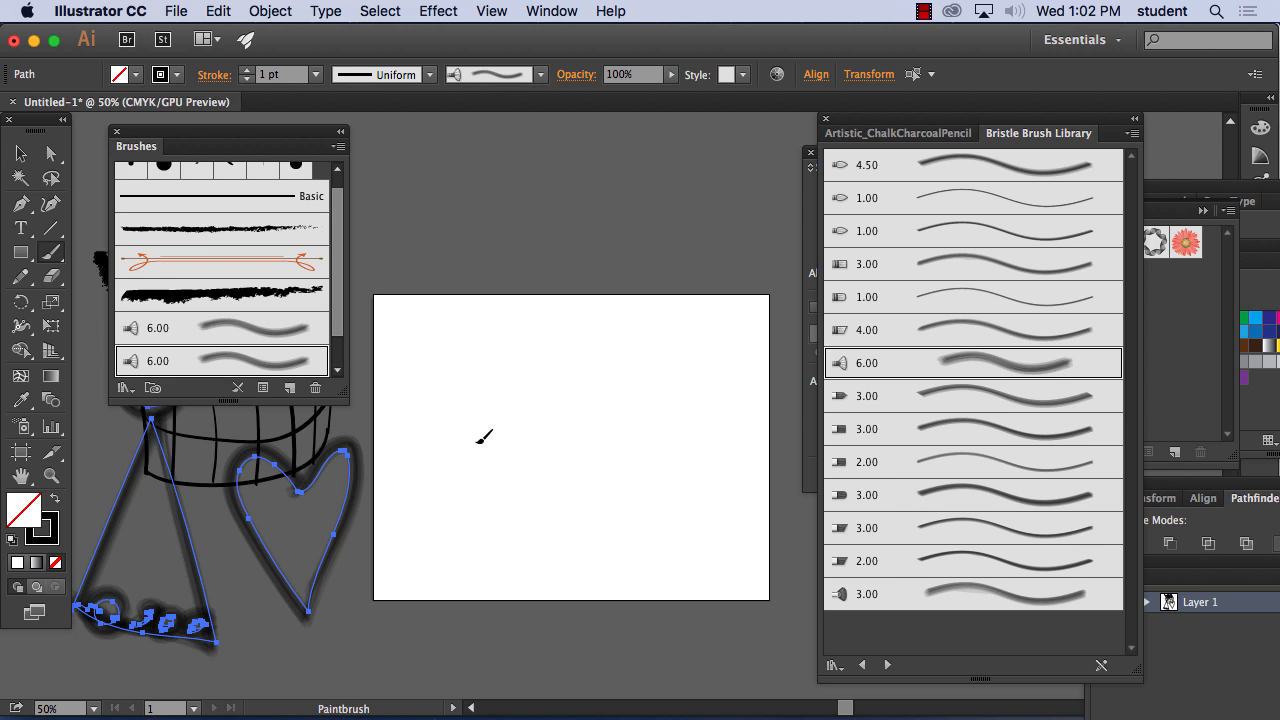
mouse_move(478, 441)
left_mouse_down()
mouse_move(525, 370)
mouse_move(597, 416)
mouse_move(547, 481)
mouse_move(588, 523)
mouse_move(640, 440)
mouse_move(598, 342)
mouse_move(507, 326)
mouse_move(452, 378)
mouse_move(444, 435)
mouse_move(474, 445)
mouse_move(495, 405)
left_mouse_up()
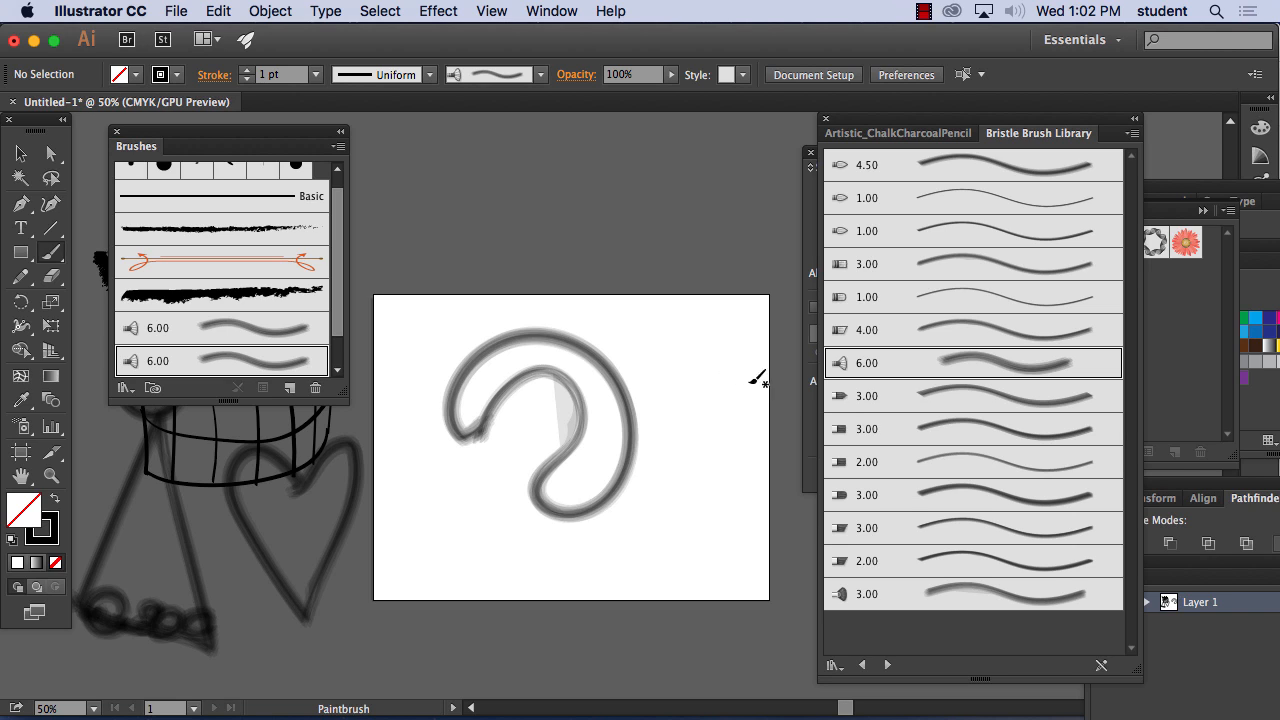
Choose the 3.00 Fan bristle brush and paint short separate strokes around the outside of the curled shape
left_click(993, 596)
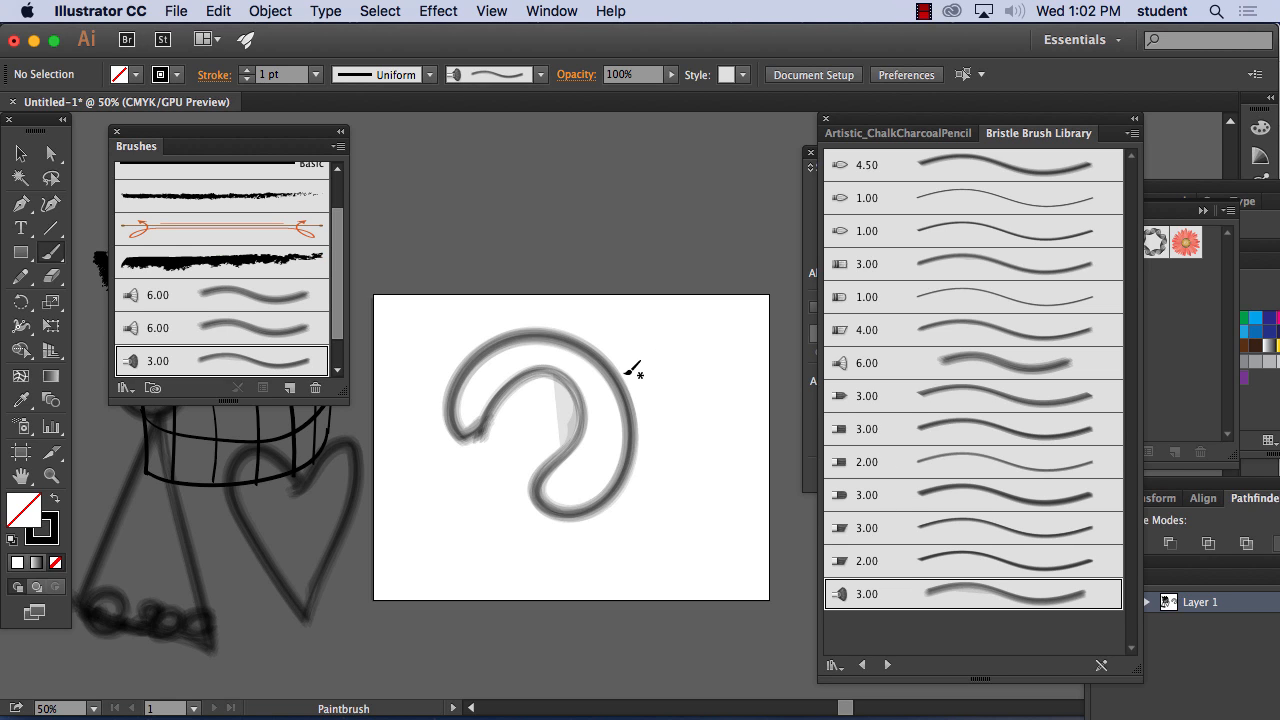
mouse_move(628, 372)
left_mouse_down()
mouse_move(651, 344)
mouse_move(607, 306)
mouse_move(500, 291)
mouse_move(445, 307)
left_mouse_up()
mouse_move(451, 318)
left_mouse_down()
mouse_move(424, 324)
mouse_move(405, 367)
left_mouse_up()
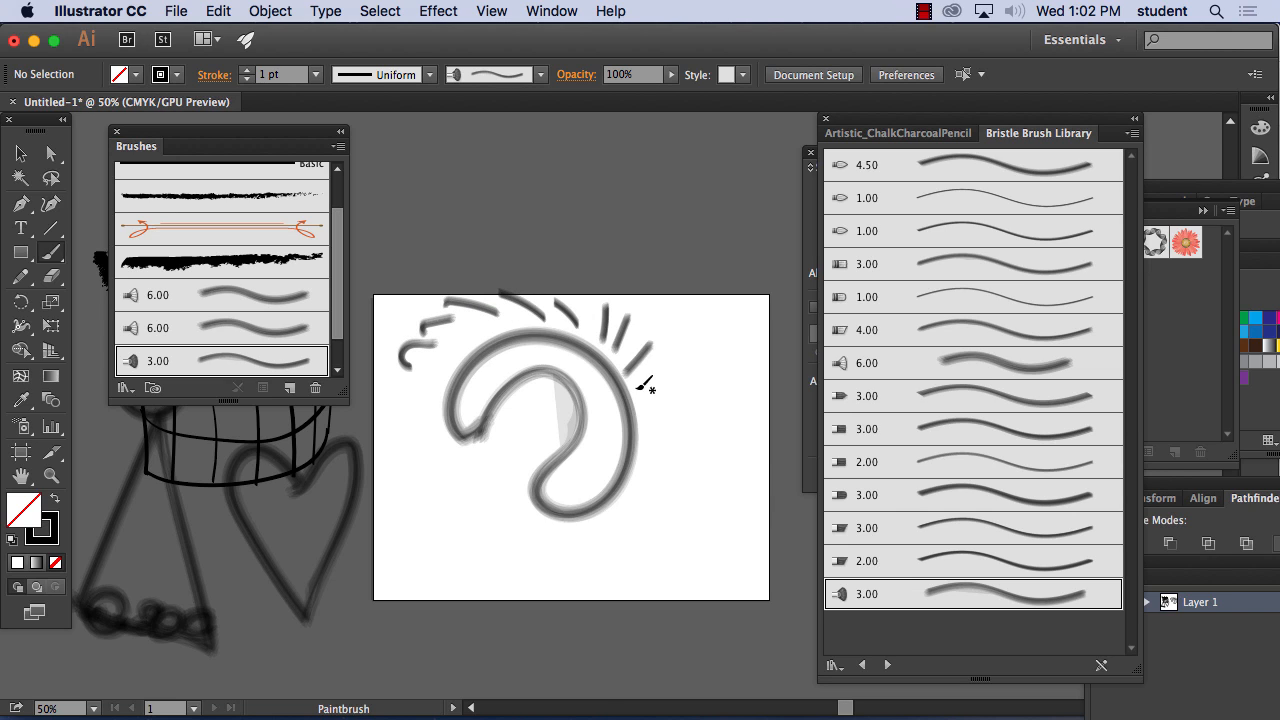
mouse_move(637, 390)
left_mouse_down()
mouse_move(681, 416)
mouse_move(624, 543)
mouse_move(556, 558)
mouse_move(492, 547)
left_mouse_up()
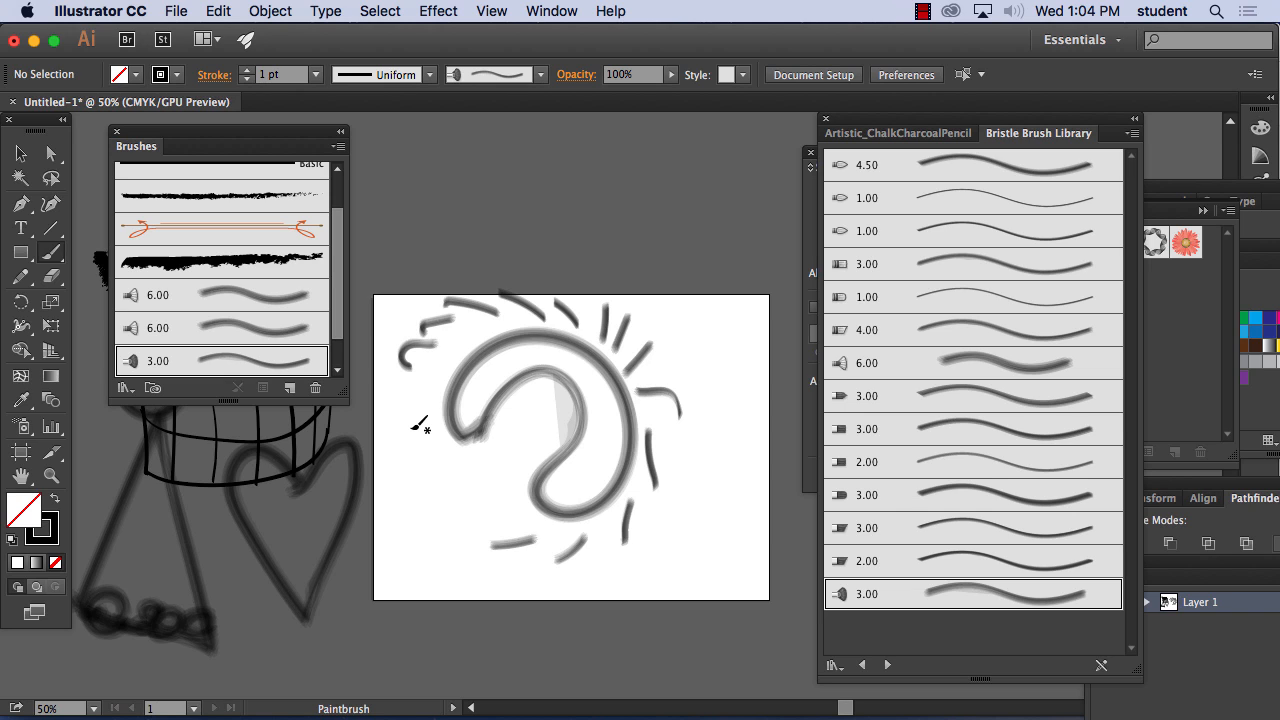
left_click(180, 10)
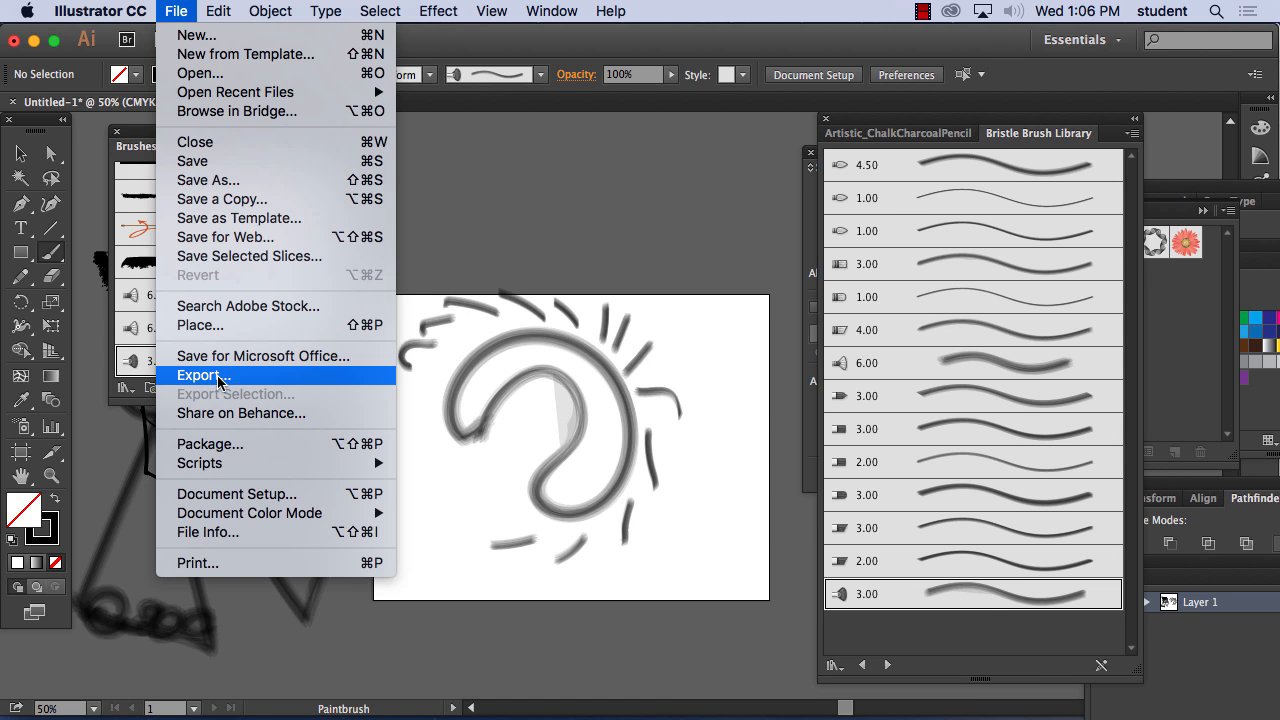
left_click(218, 376)
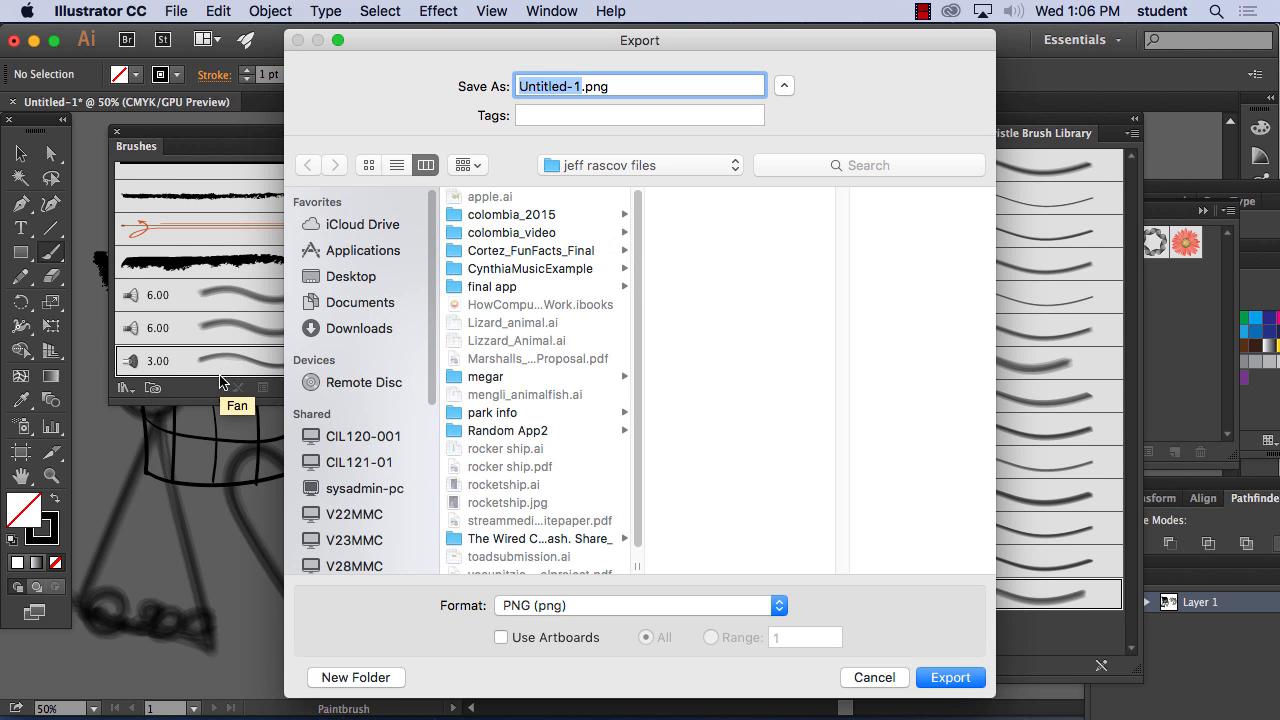
left_click(574, 607)
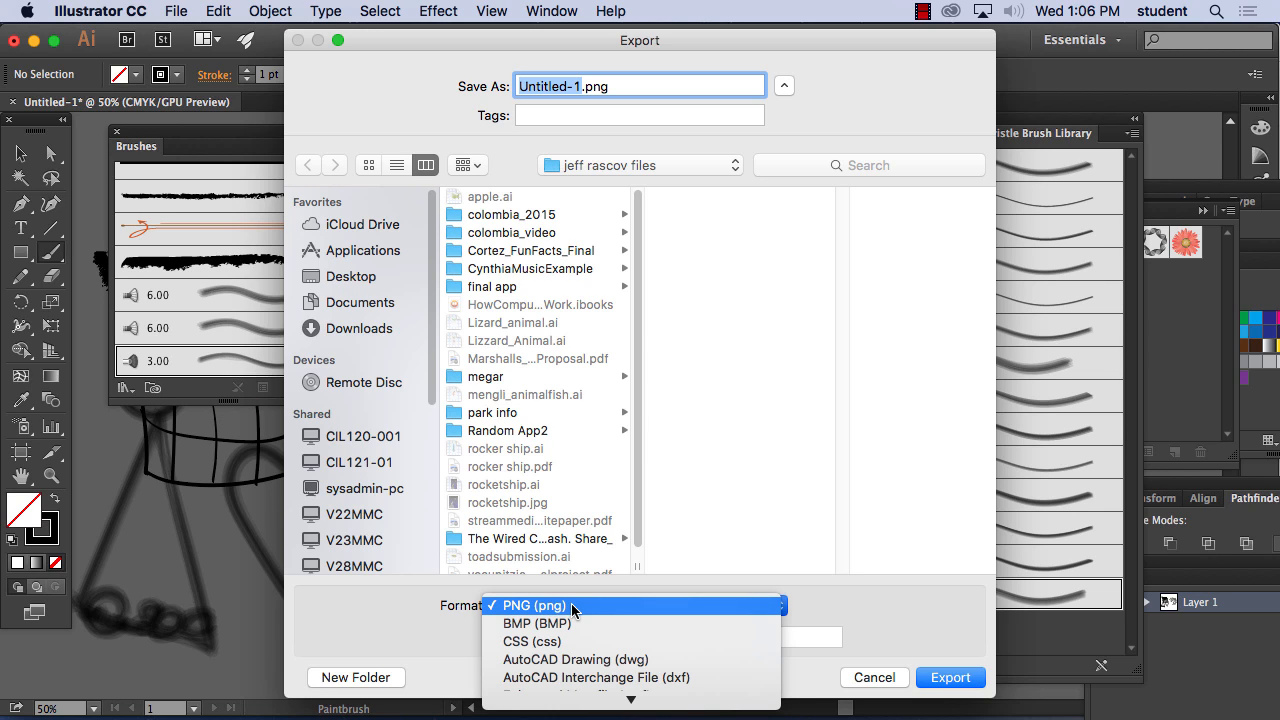
left_click(571, 605)
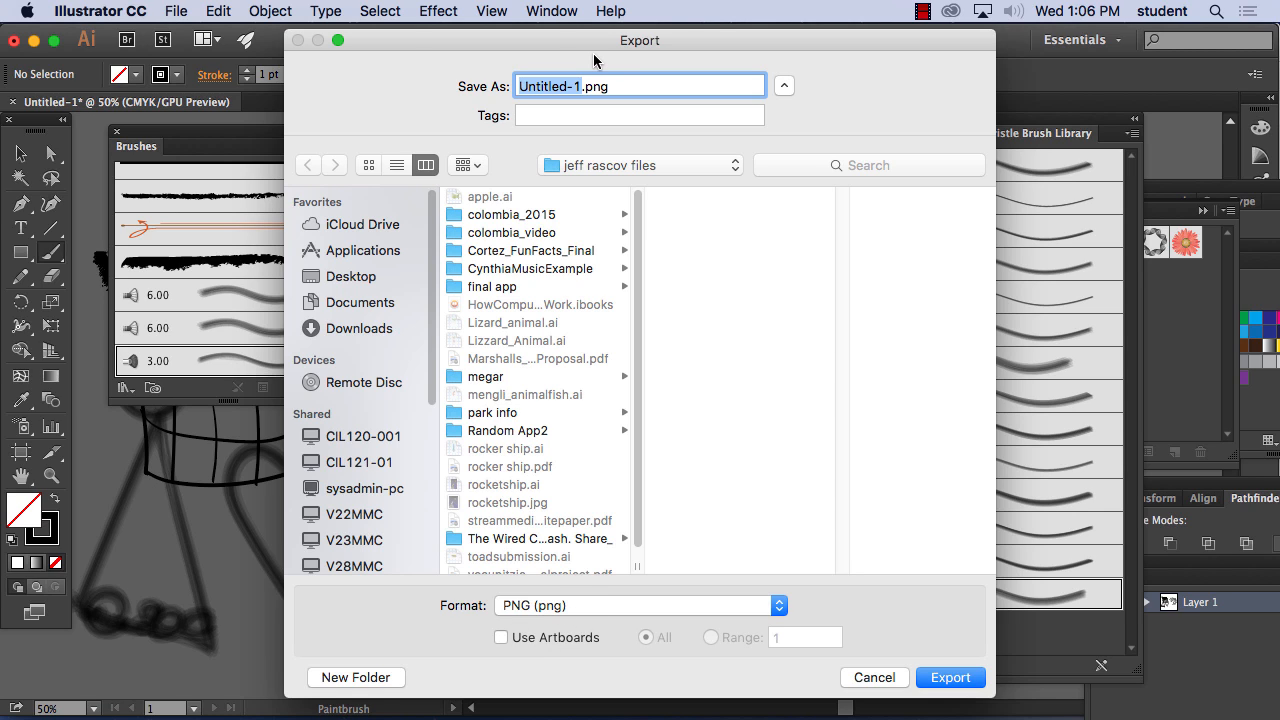
type("em")
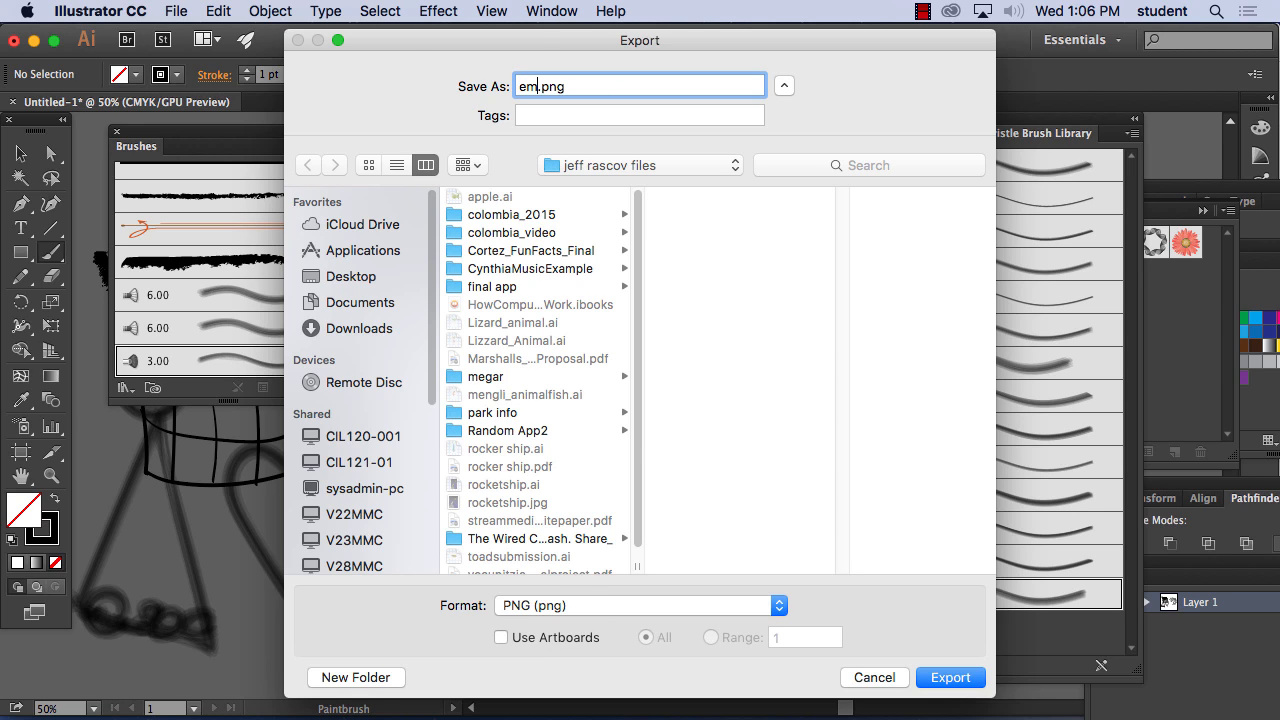
type("eba")
left_click(366, 278)
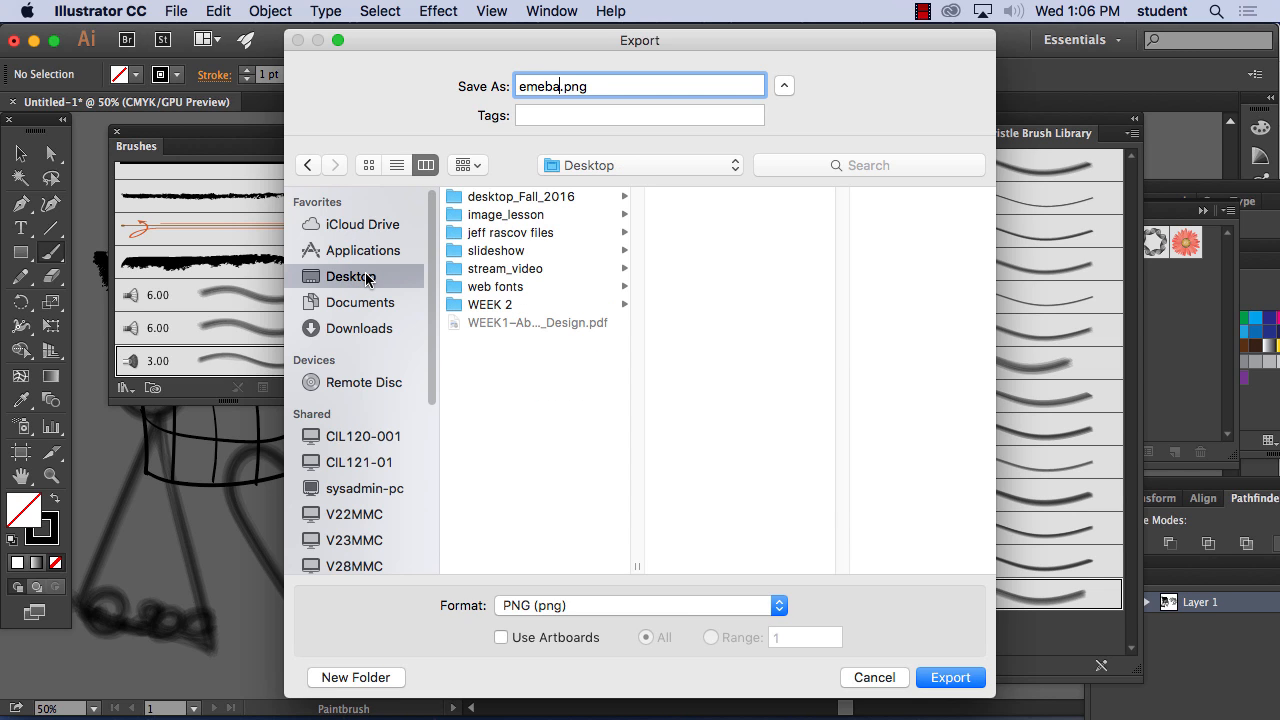
left_click(951, 677)
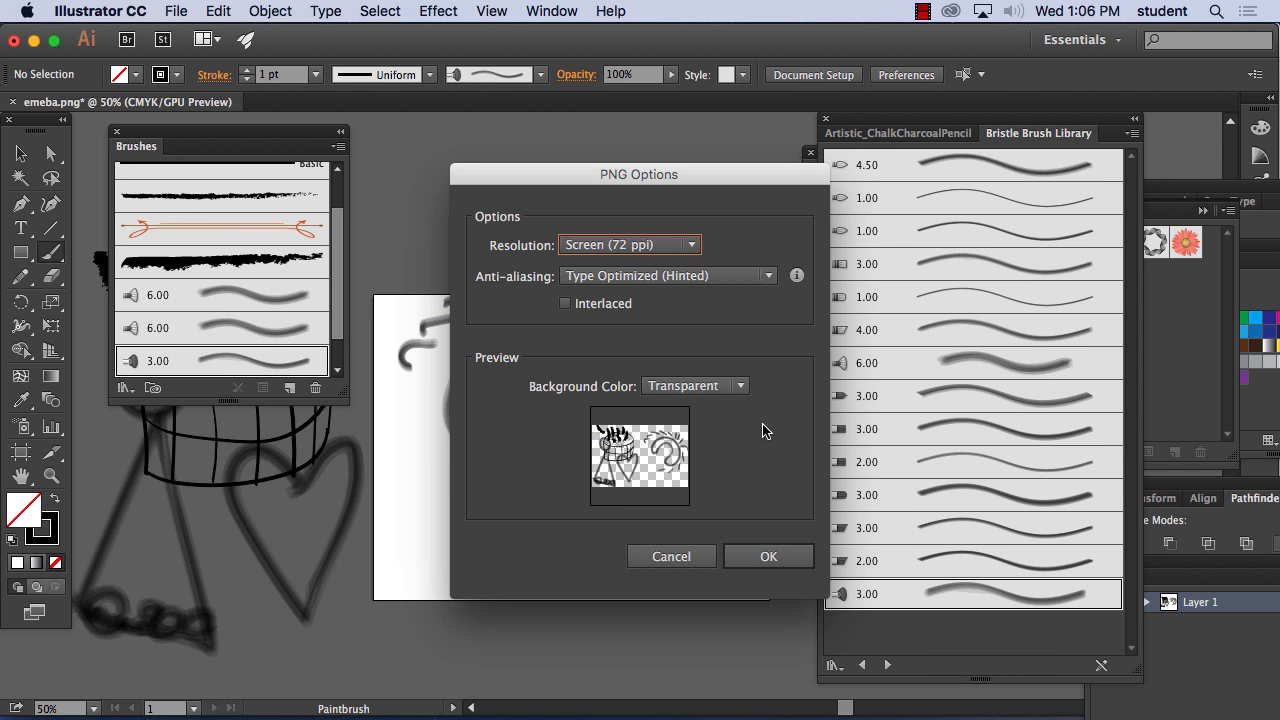
left_click(653, 245)
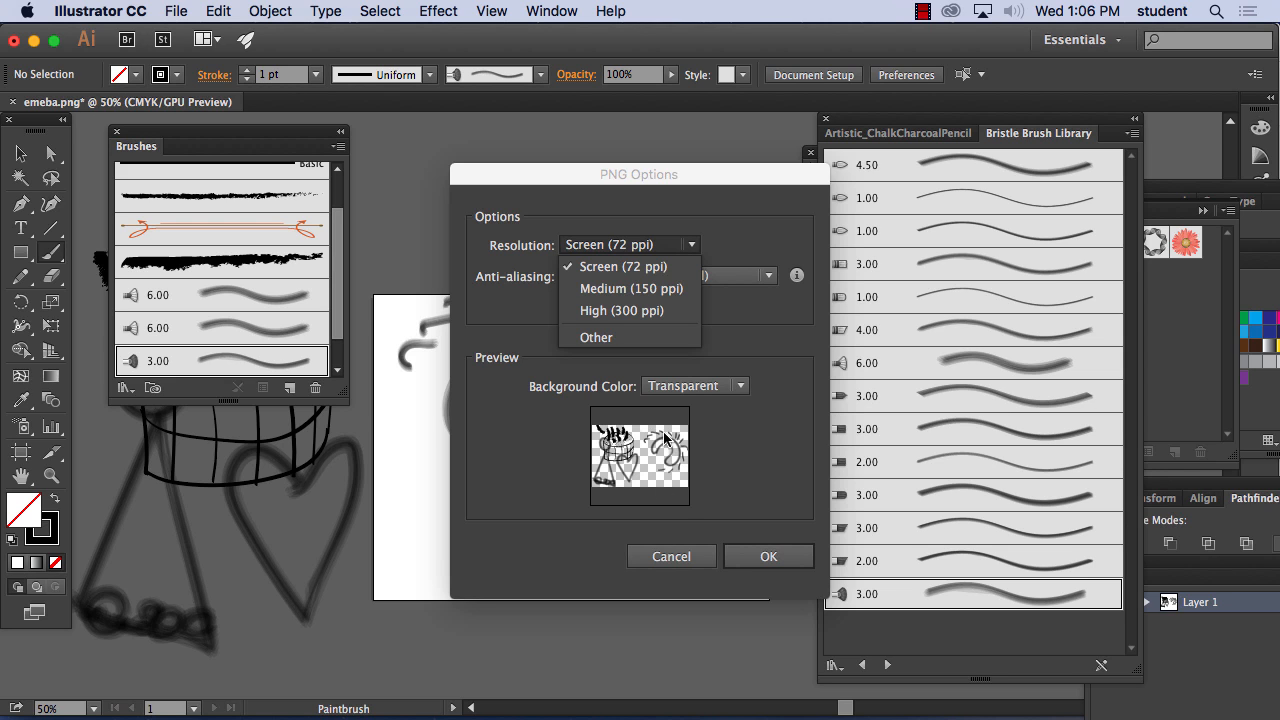
left_click(670, 553)
Export the artboards to the Desktop as embeda.png in PNG format, at 72 ppi screen resolution with a transparent background
left_click(168, 11)
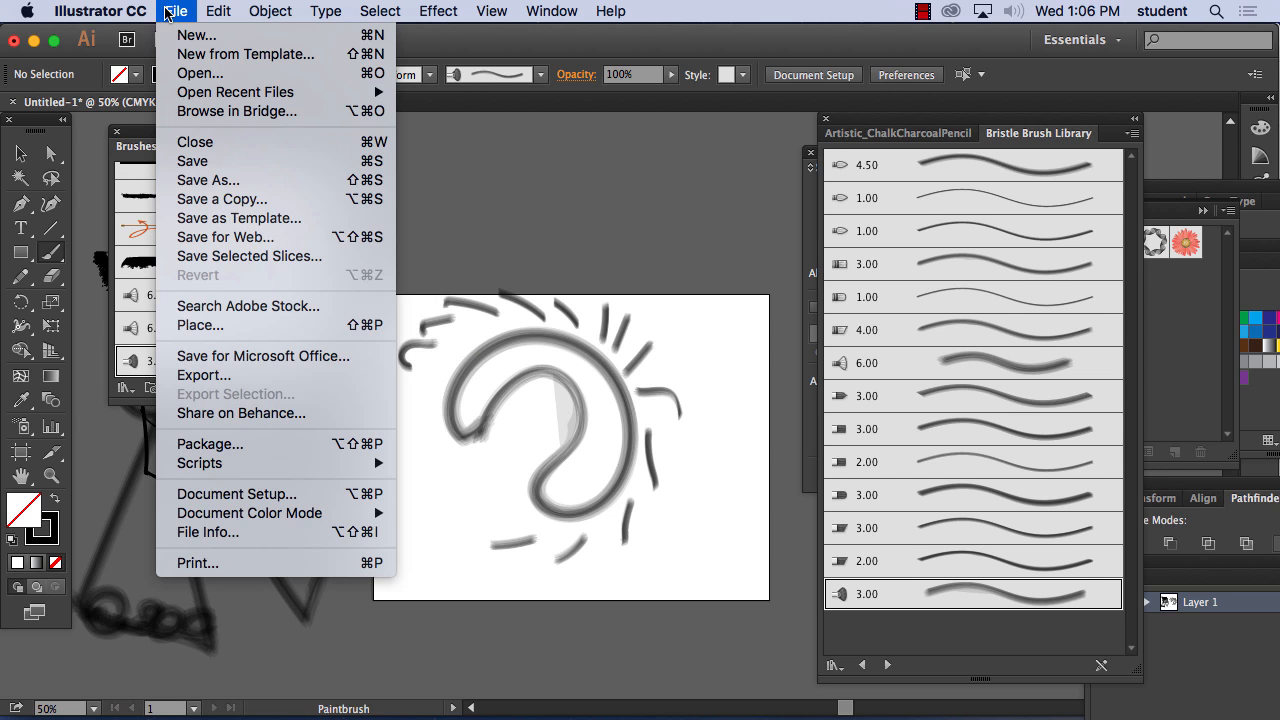
left_click(220, 375)
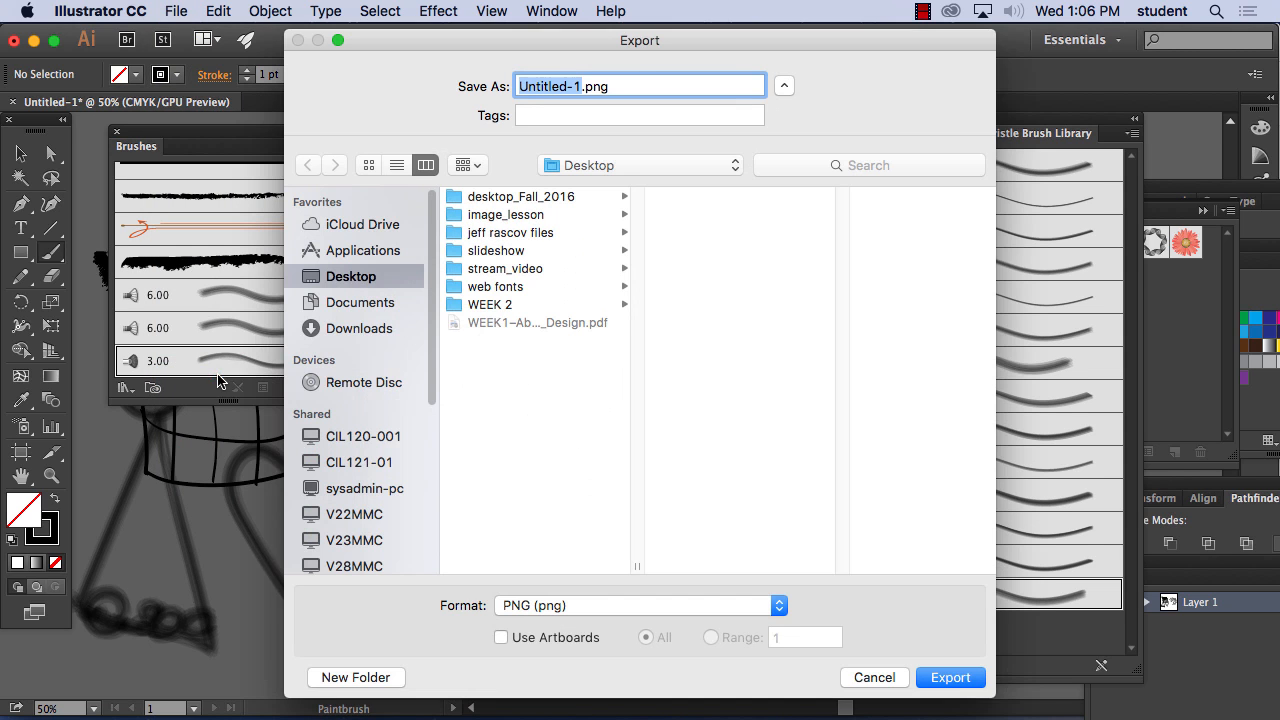
left_click(502, 637)
type("embed")
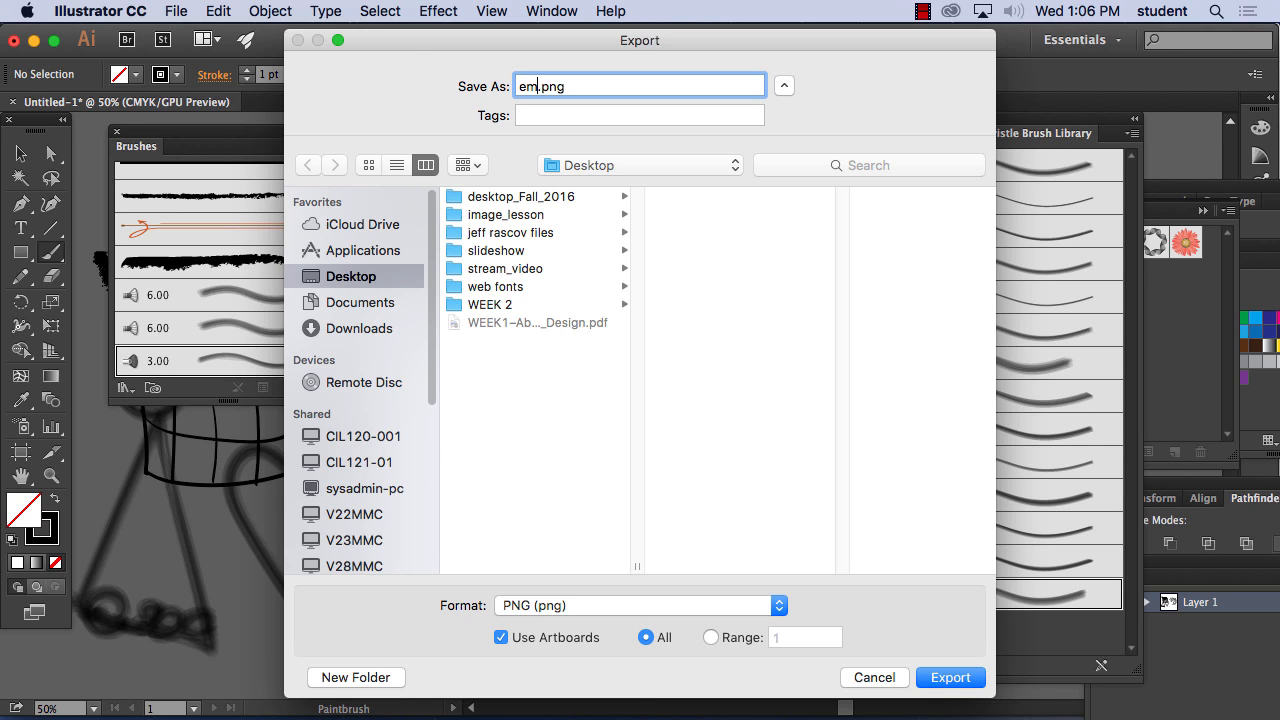
type("a")
left_click(950, 678)
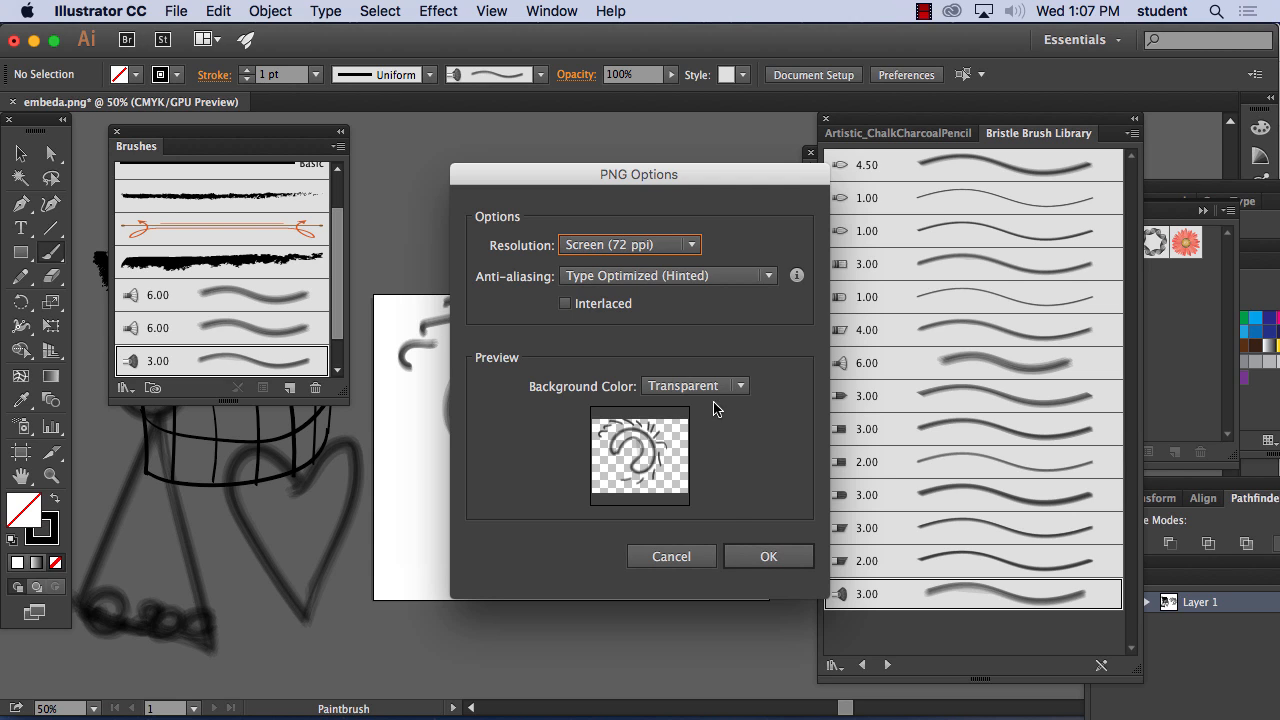
left_click(775, 557)
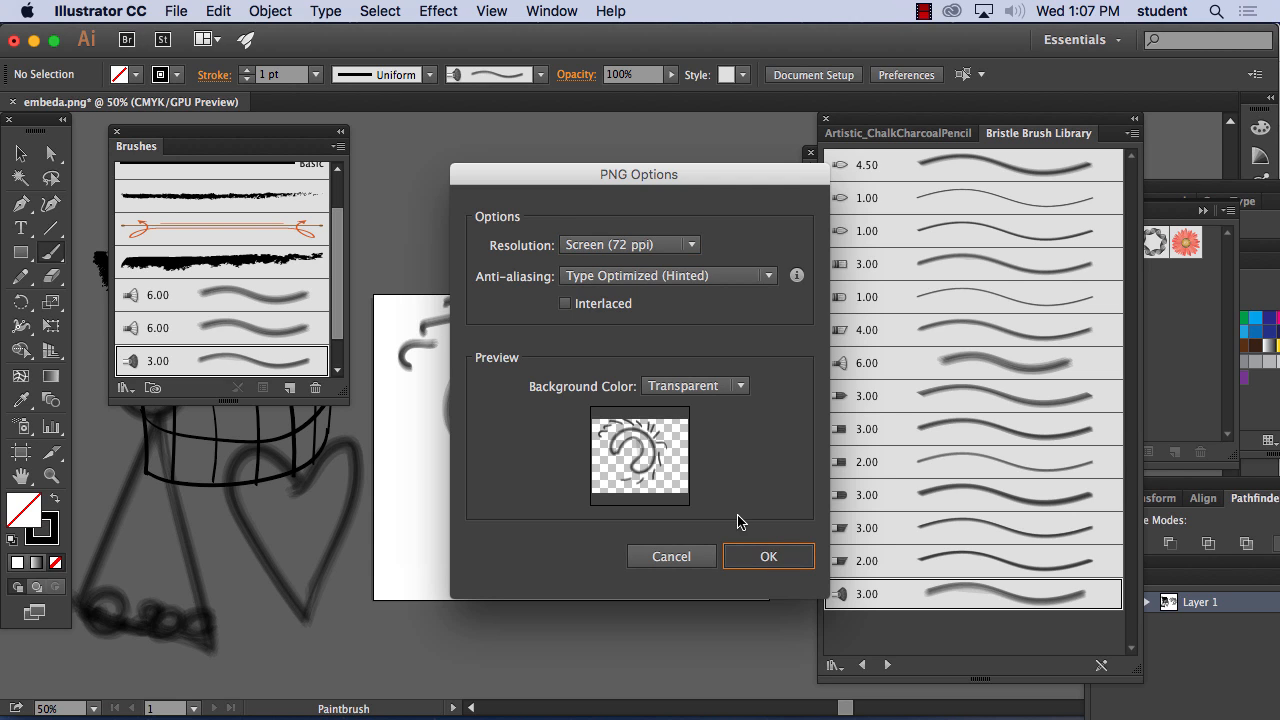
Hide Illustrator and return to the Illustrator Brushes assignment page in Firefox
left_click(100, 10)
left_click(113, 128)
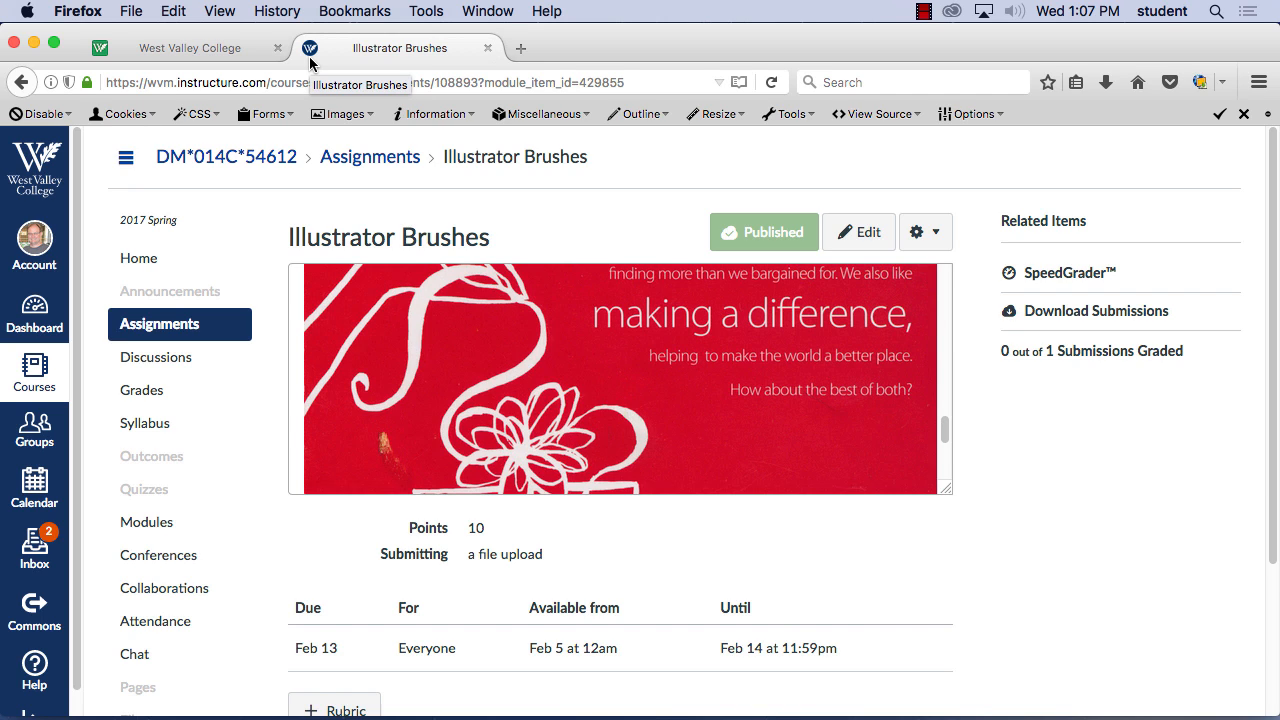
left_click(922, 11)
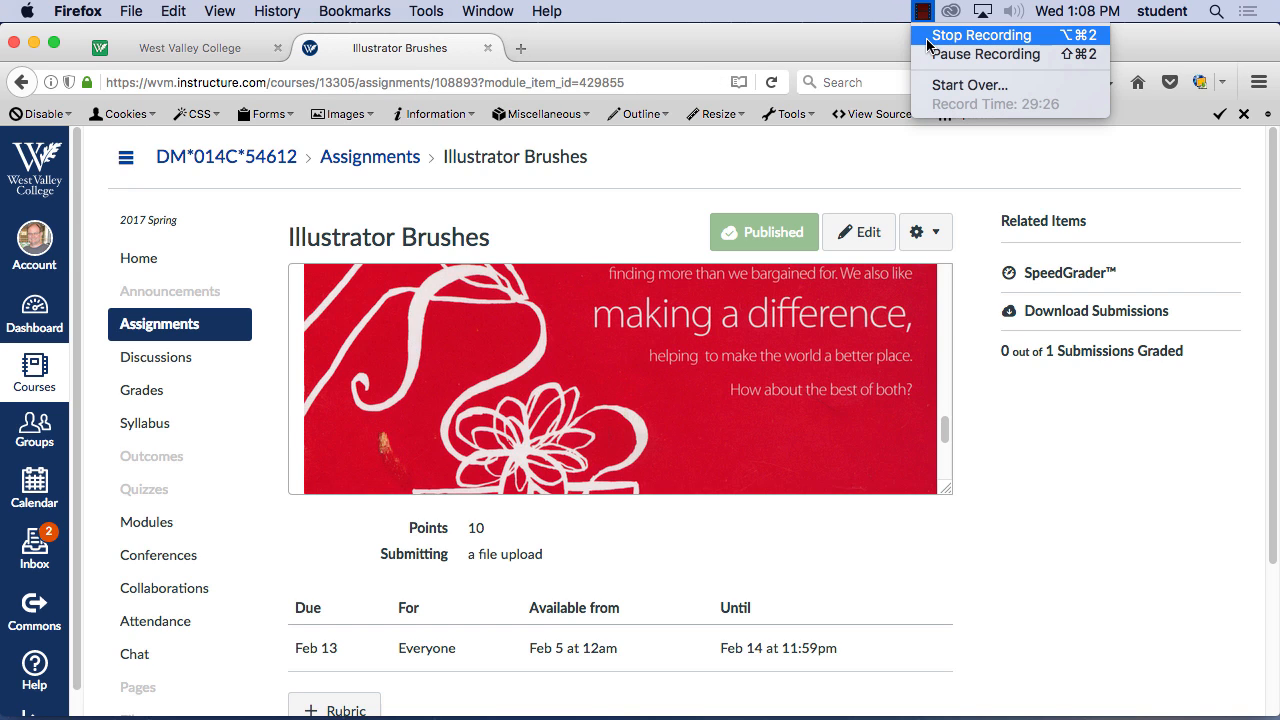